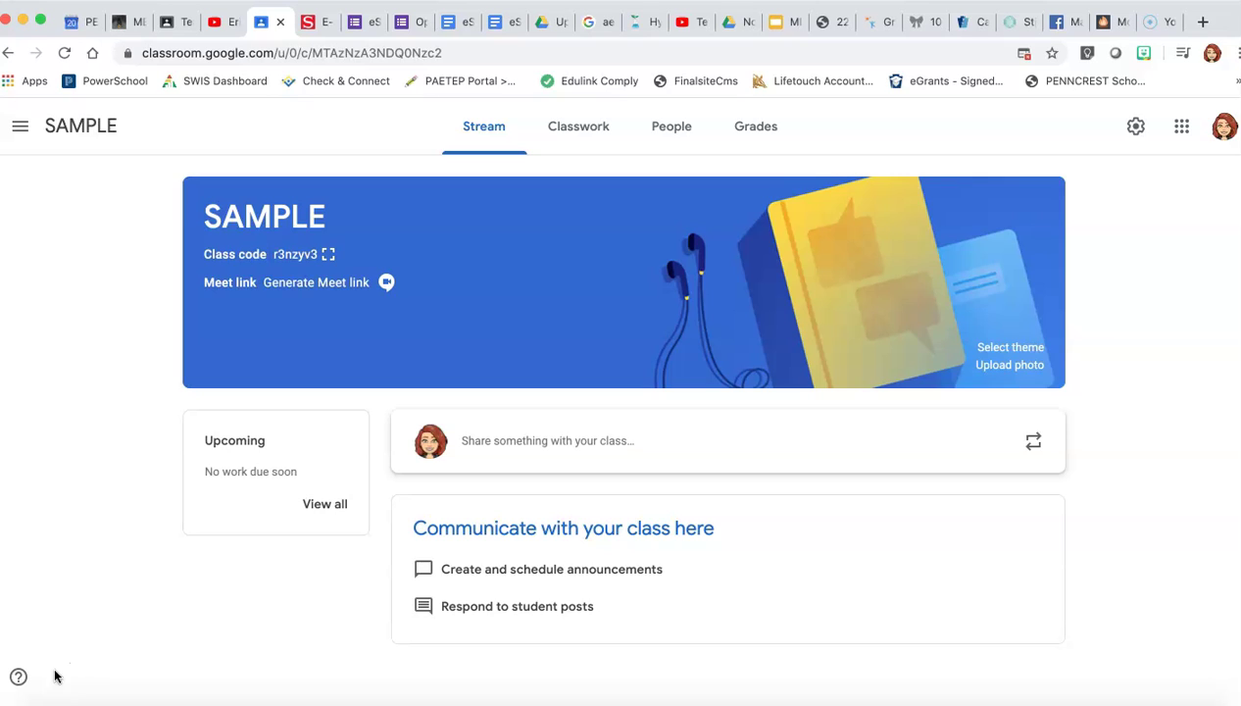
Step: Create a new assignment in the SAMPLE class's classwork and attach the link to the Scholastic DynaMath E-sports Excitement article
click(588, 145)
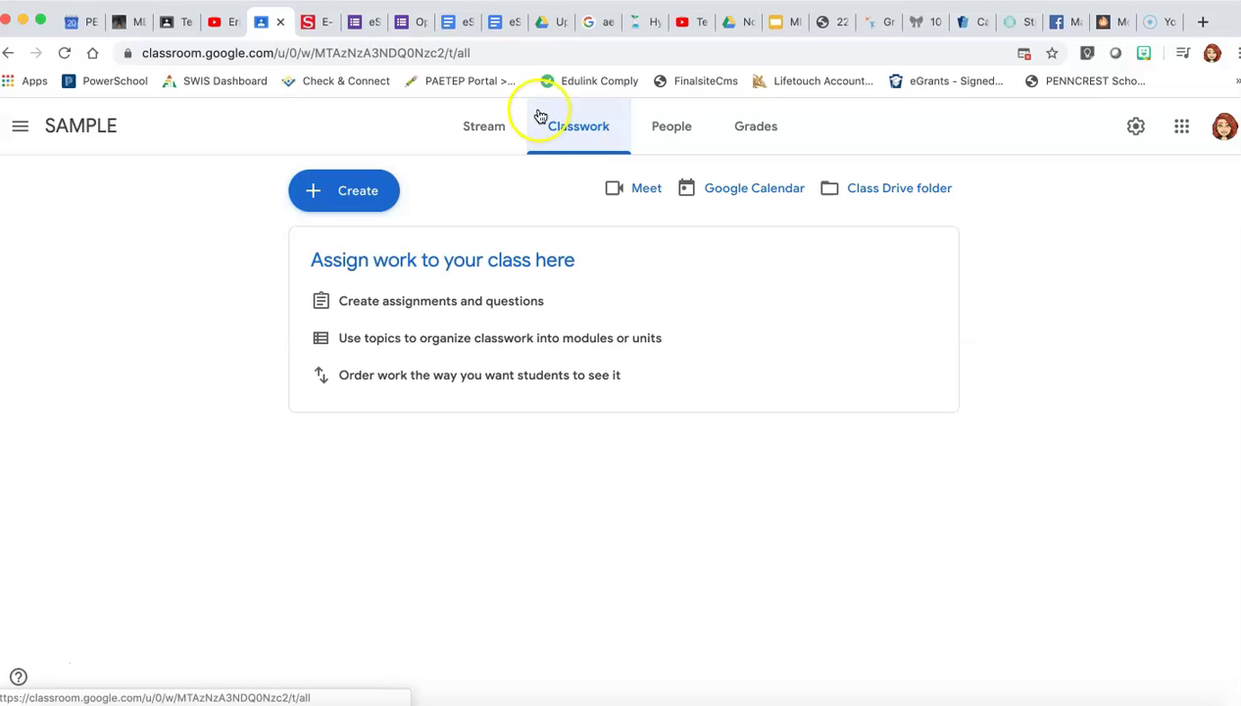
click(368, 191)
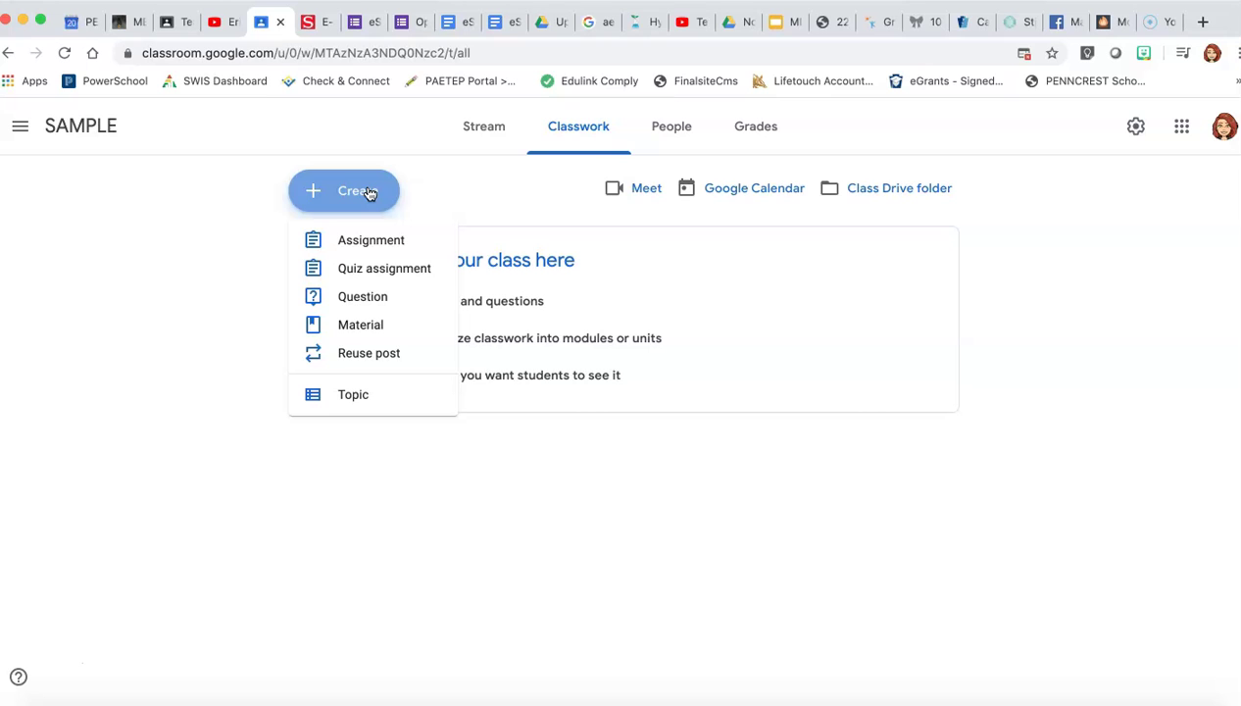
click(371, 242)
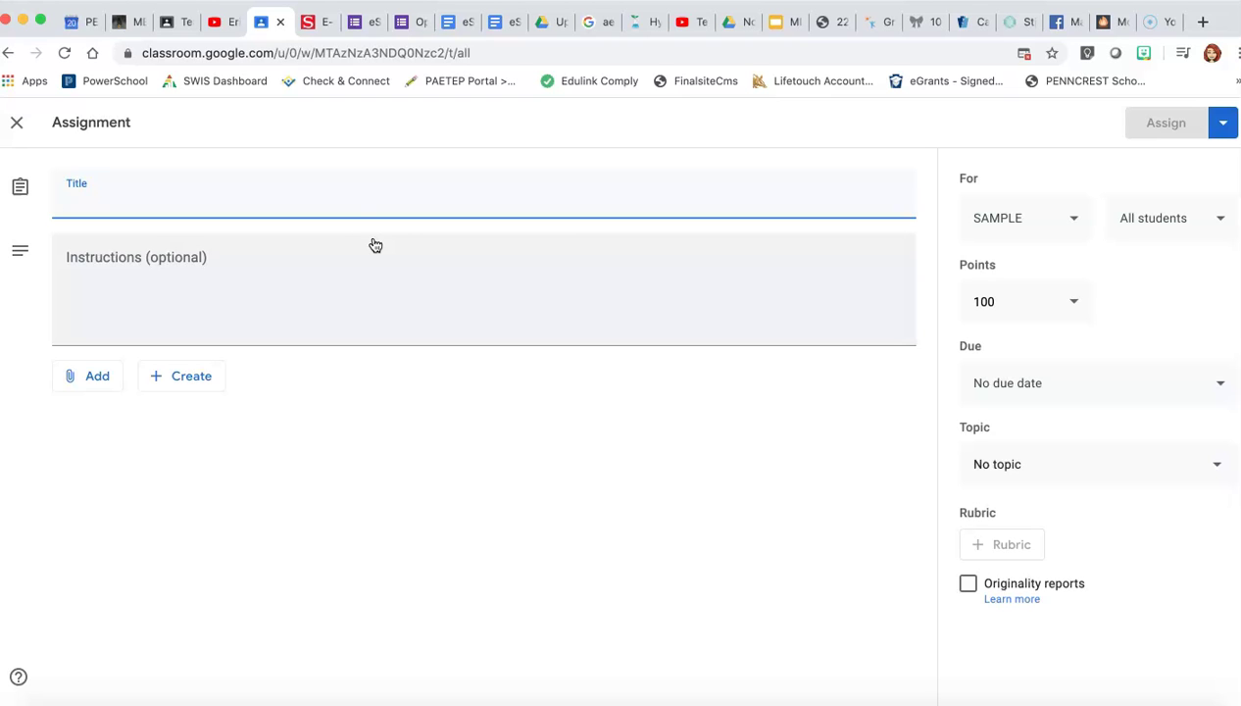
click(316, 22)
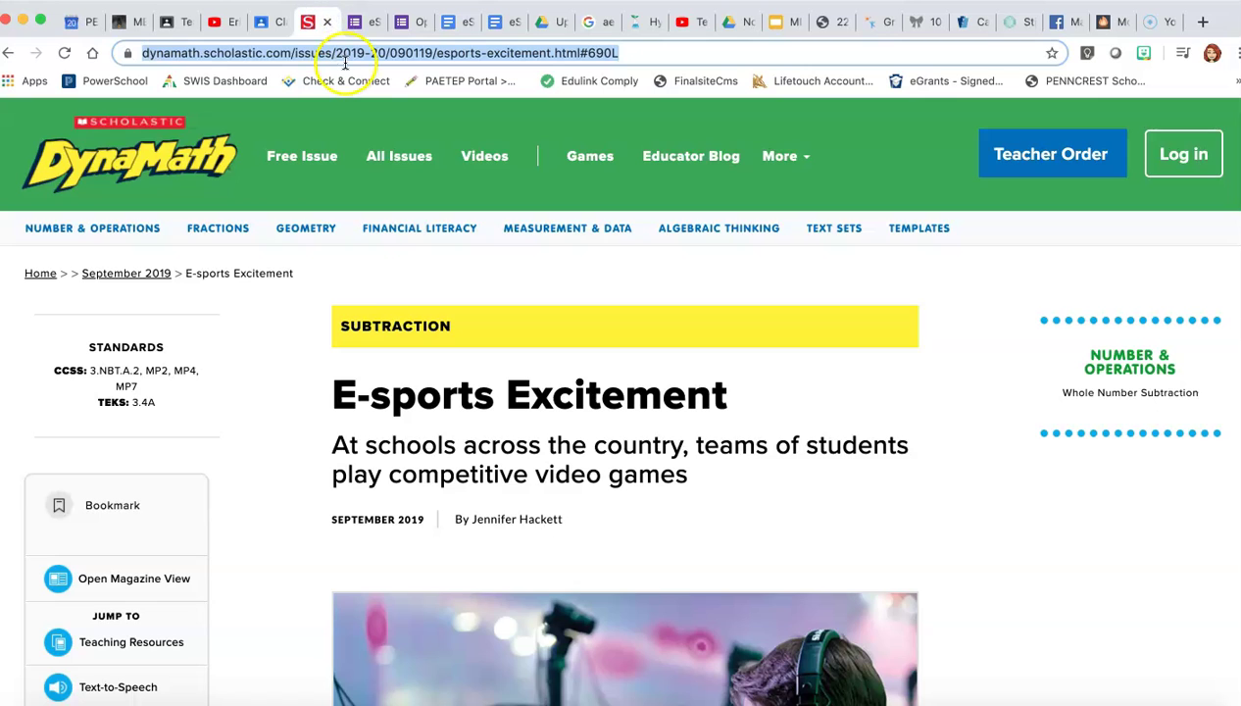
click(260, 22)
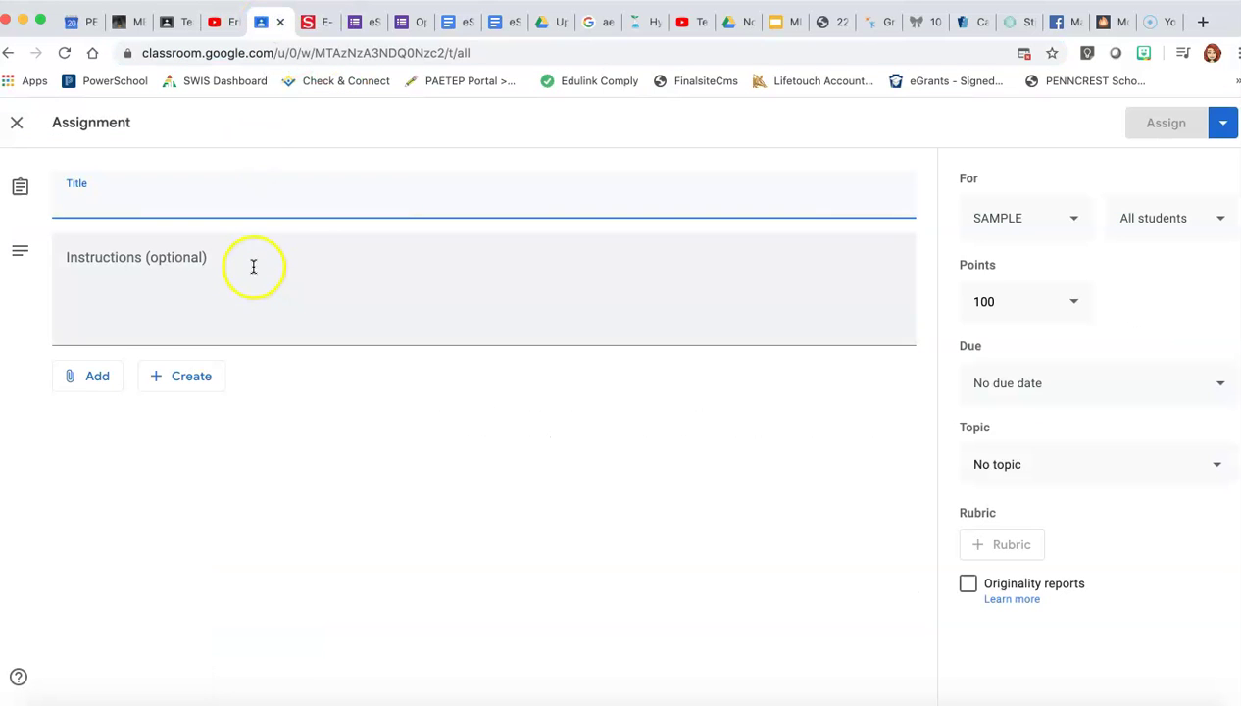
click(93, 397)
click(105, 446)
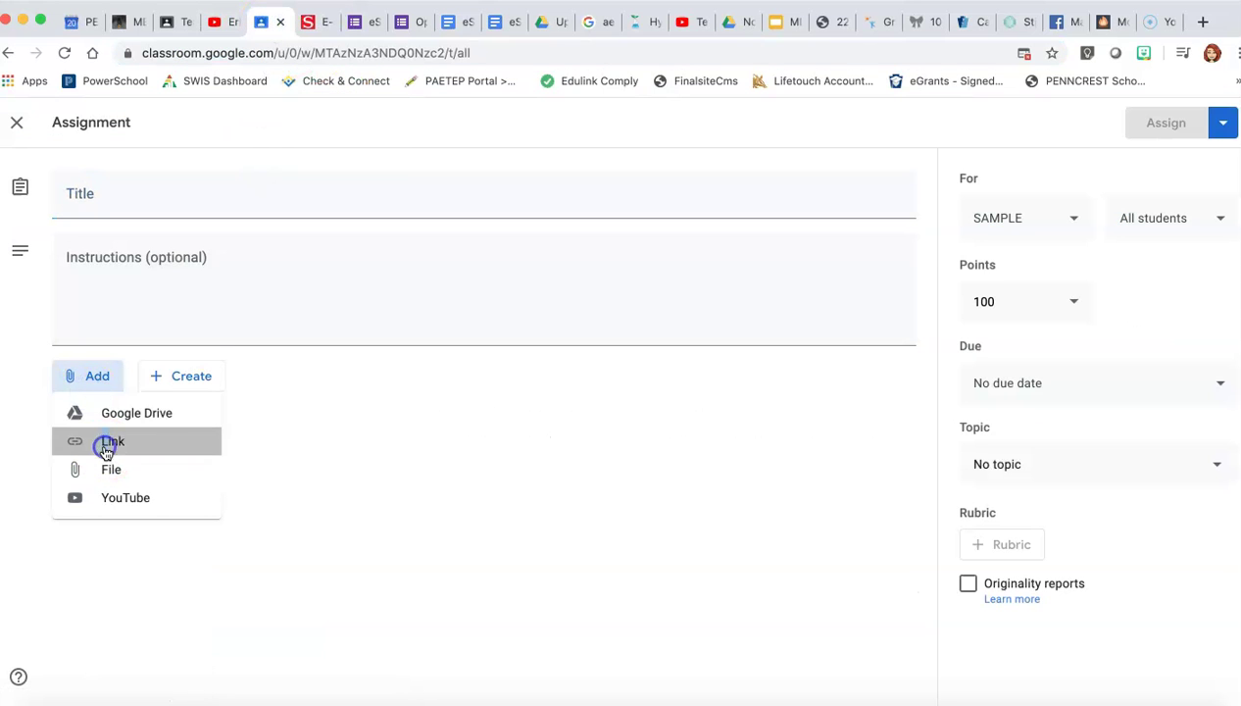
key(super+v)
click(694, 464)
Step: Title the assignment "eSports Excitement" and enter the instructions "Read article about eSports"
click(155, 195)
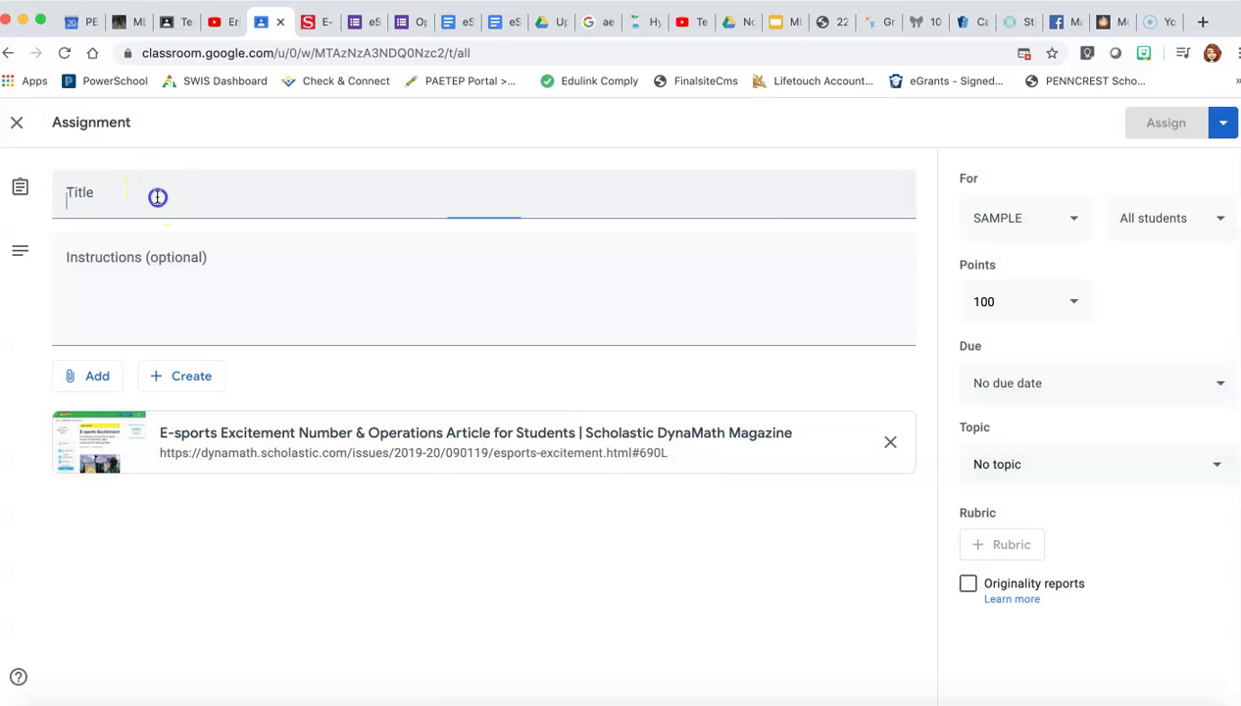
text(eSports Exci)
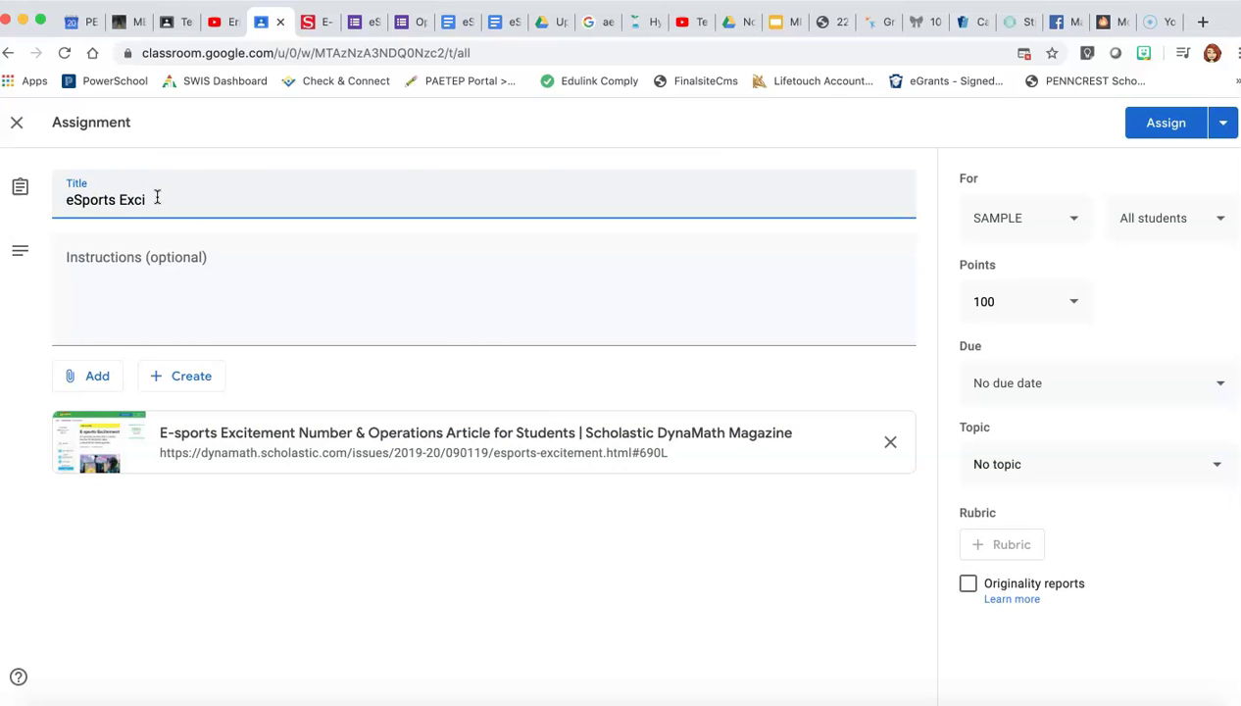
text(tement)
click(168, 269)
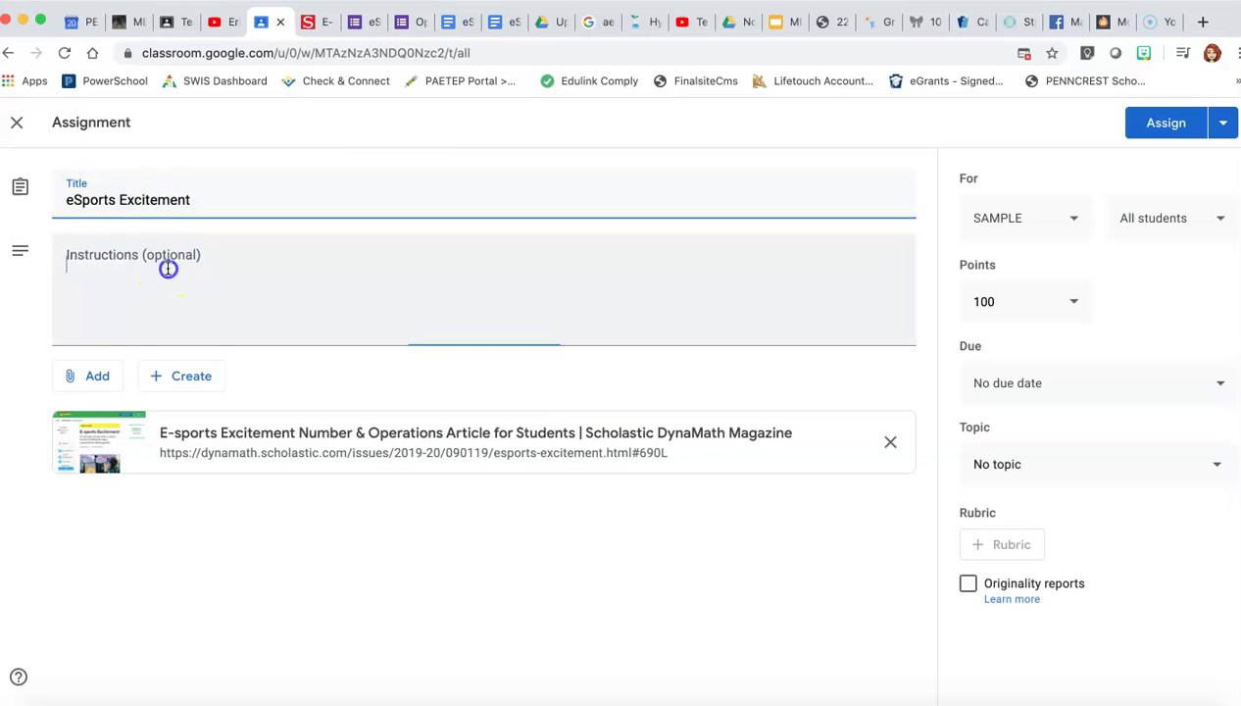
text(Read article about eSports)
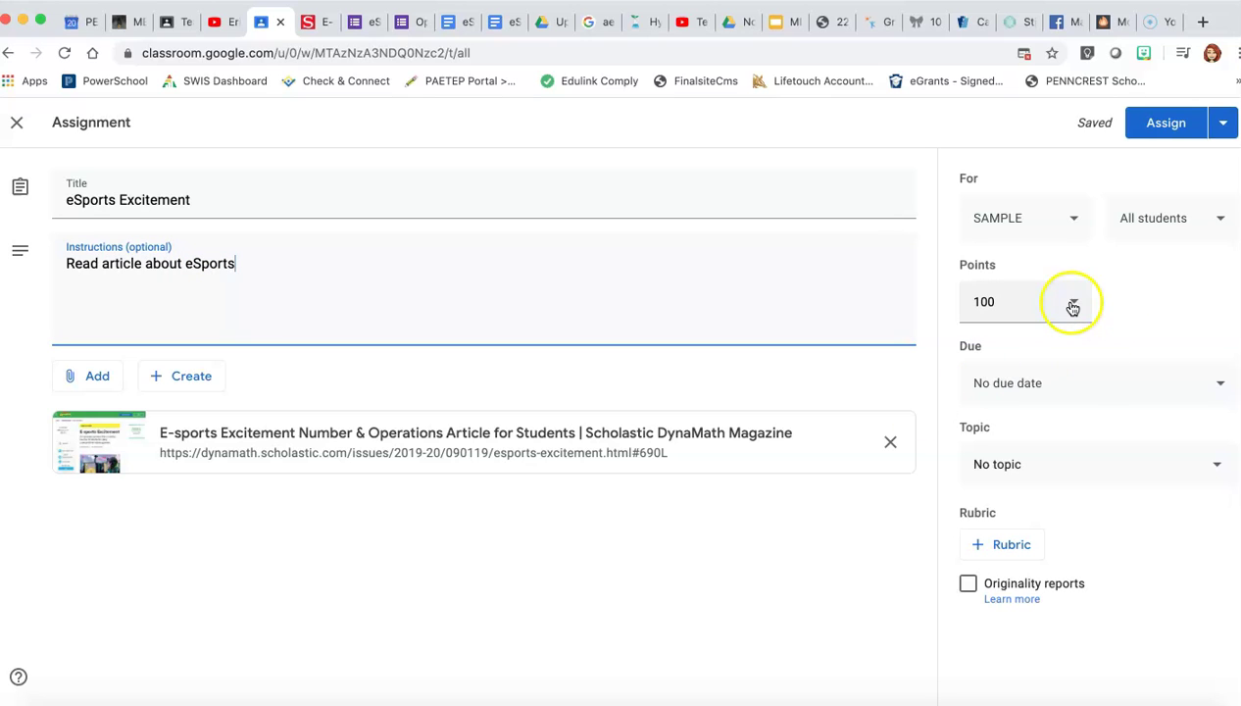
Step: Set the assignment's due date to May 26, 2020 and assign it to the class
click(1153, 384)
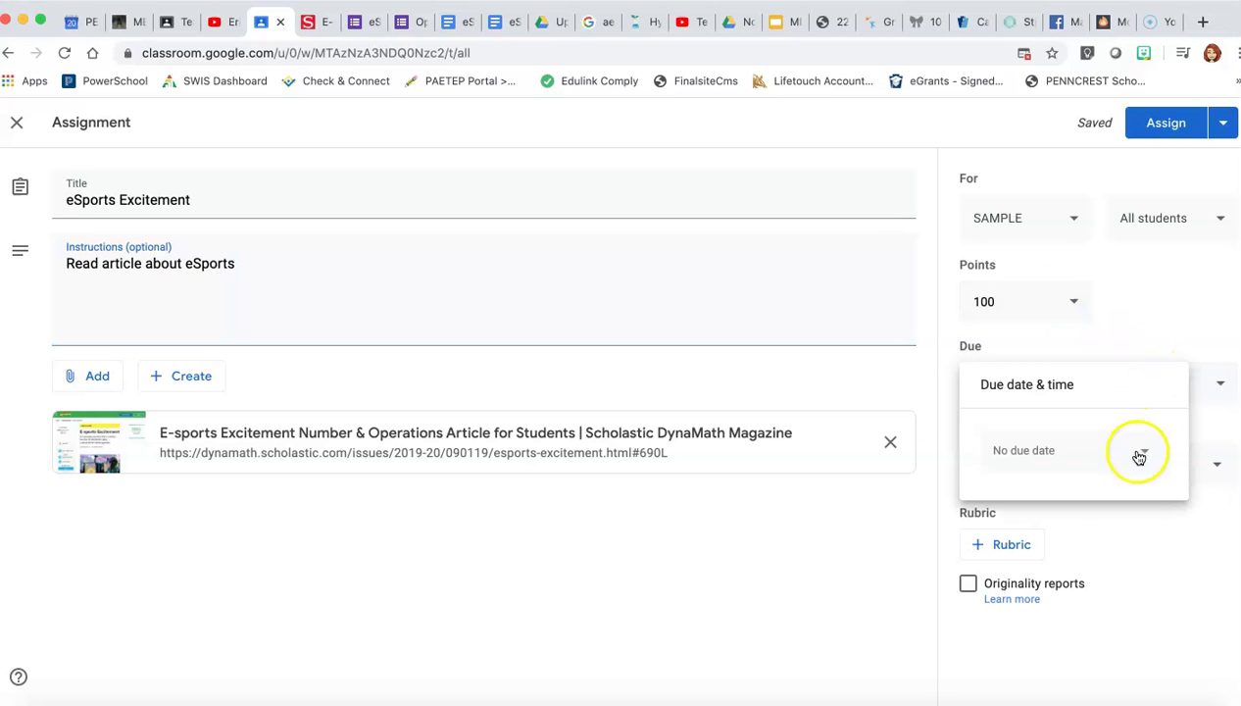
click(1136, 453)
click(1050, 644)
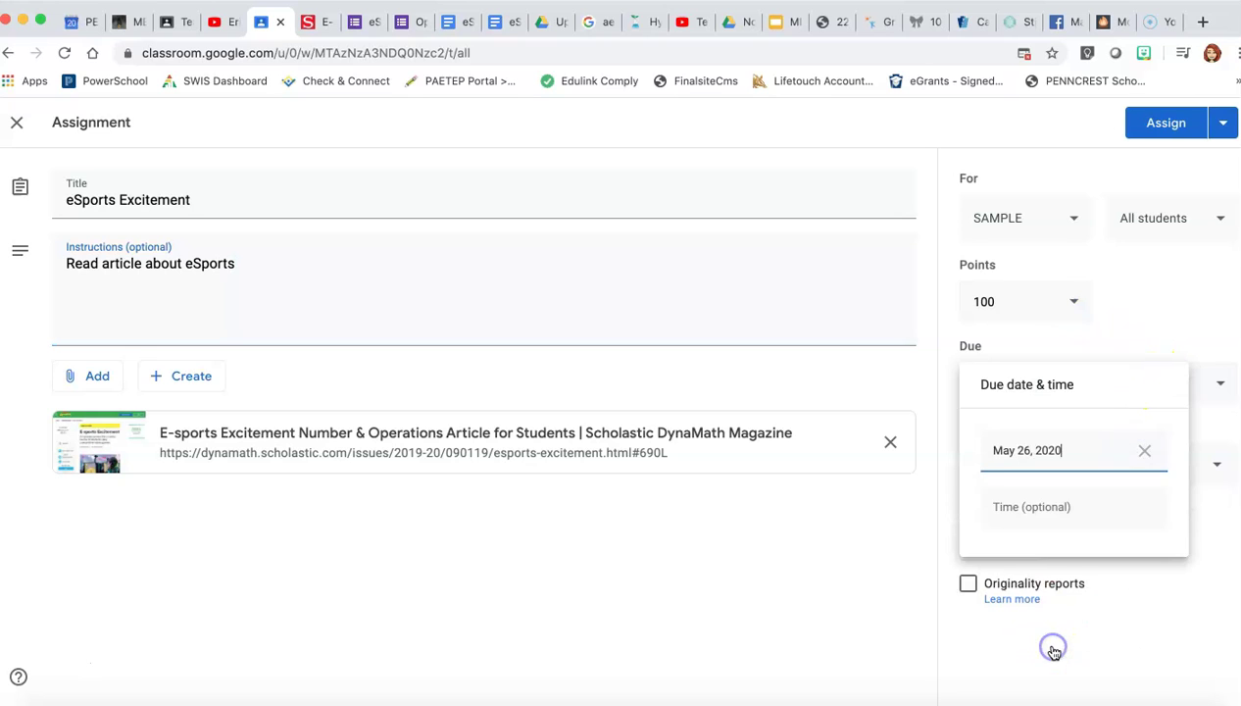
click(910, 581)
click(1081, 465)
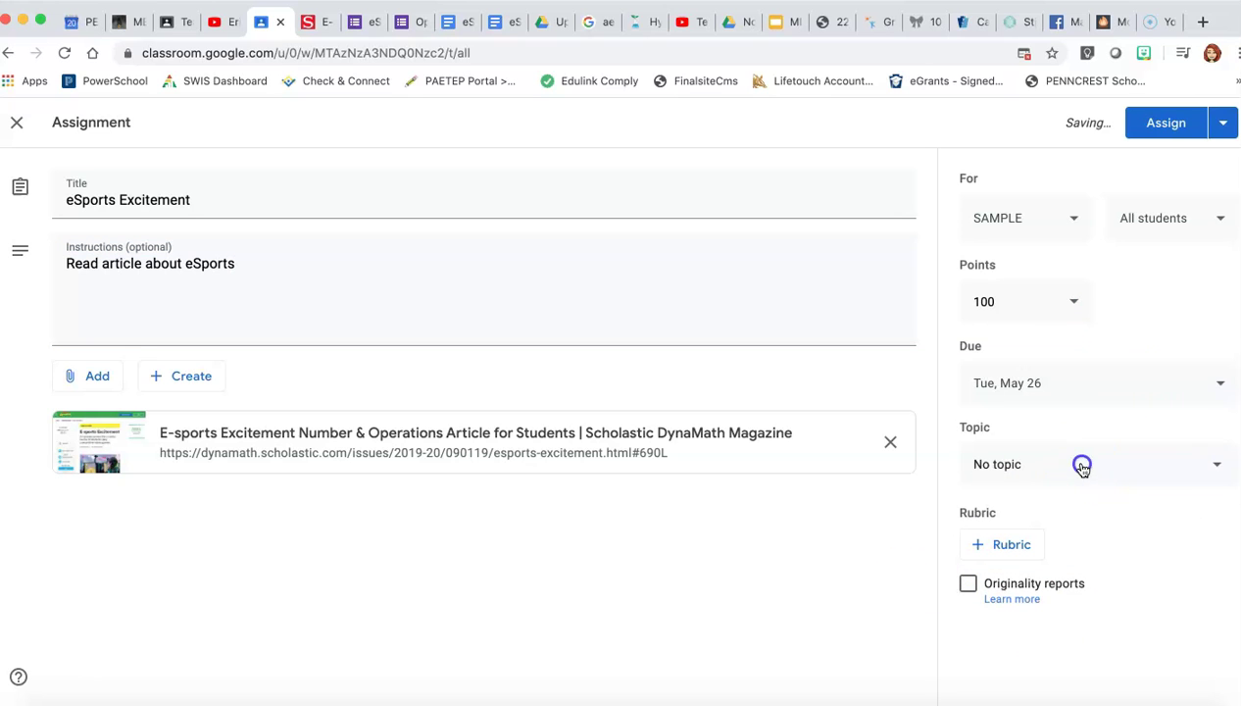
click(1181, 127)
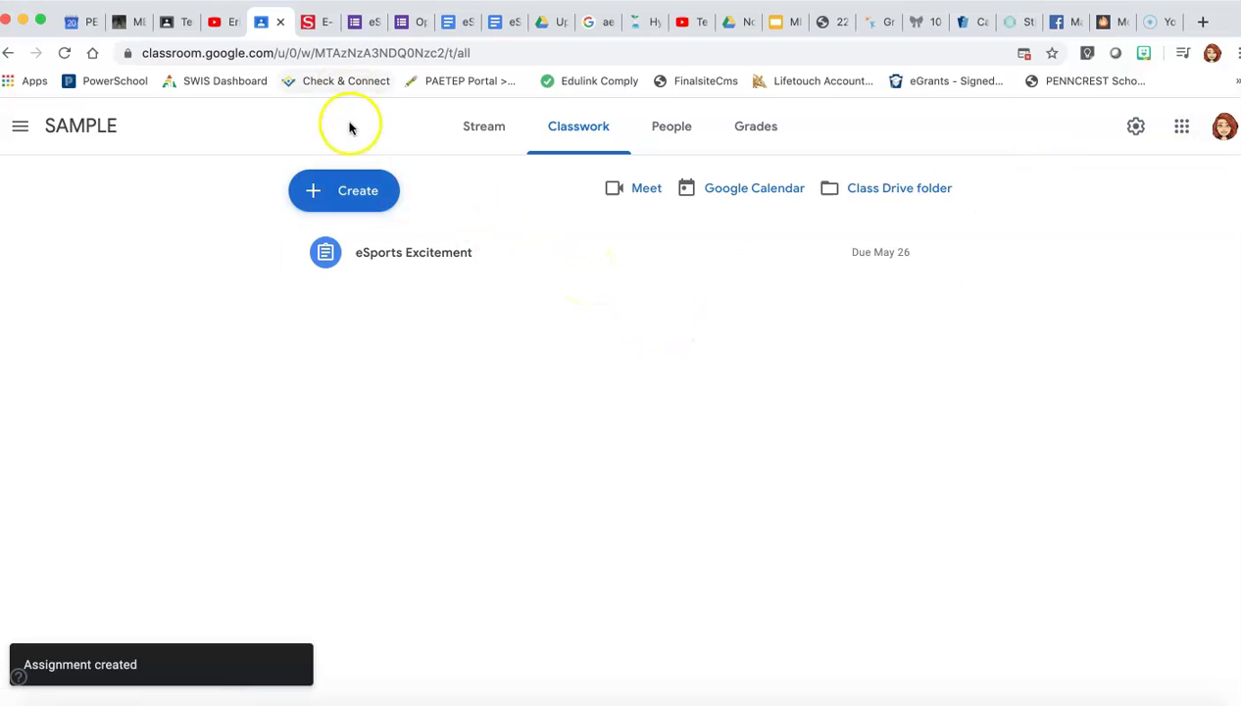
Step: Create another classwork assignment titled "Find a Similar eSports Article"
click(362, 188)
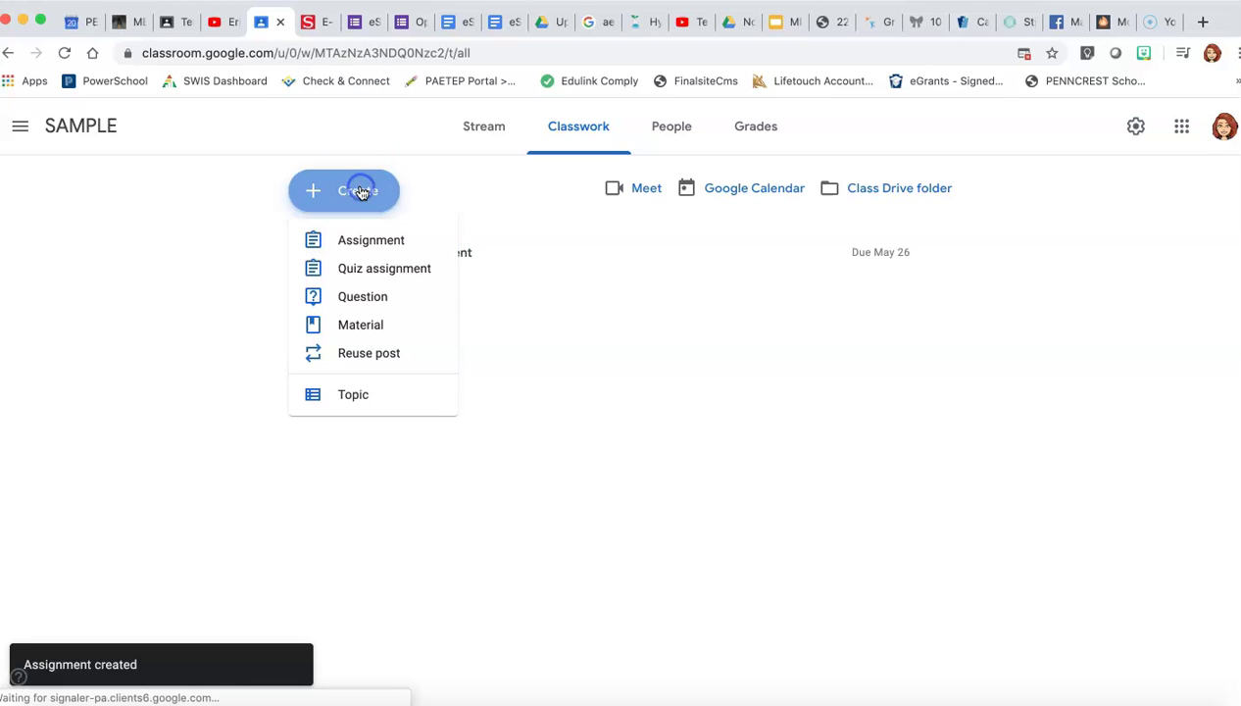
click(362, 243)
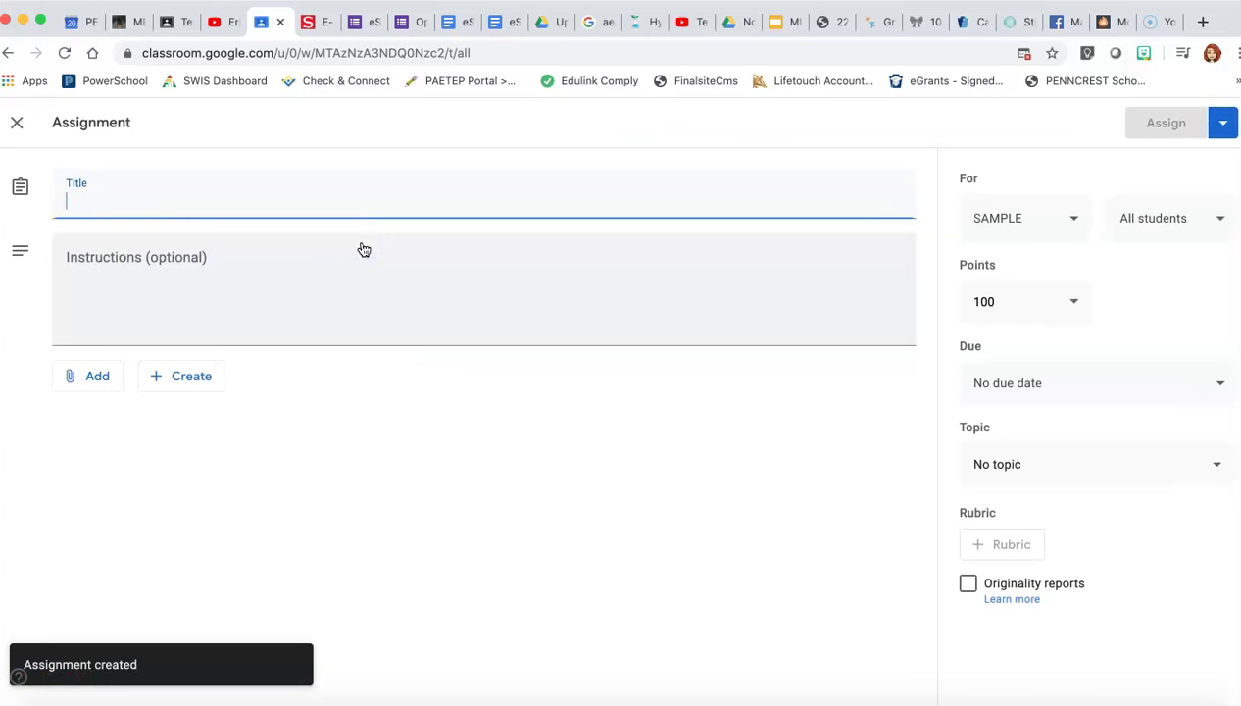
click(205, 382)
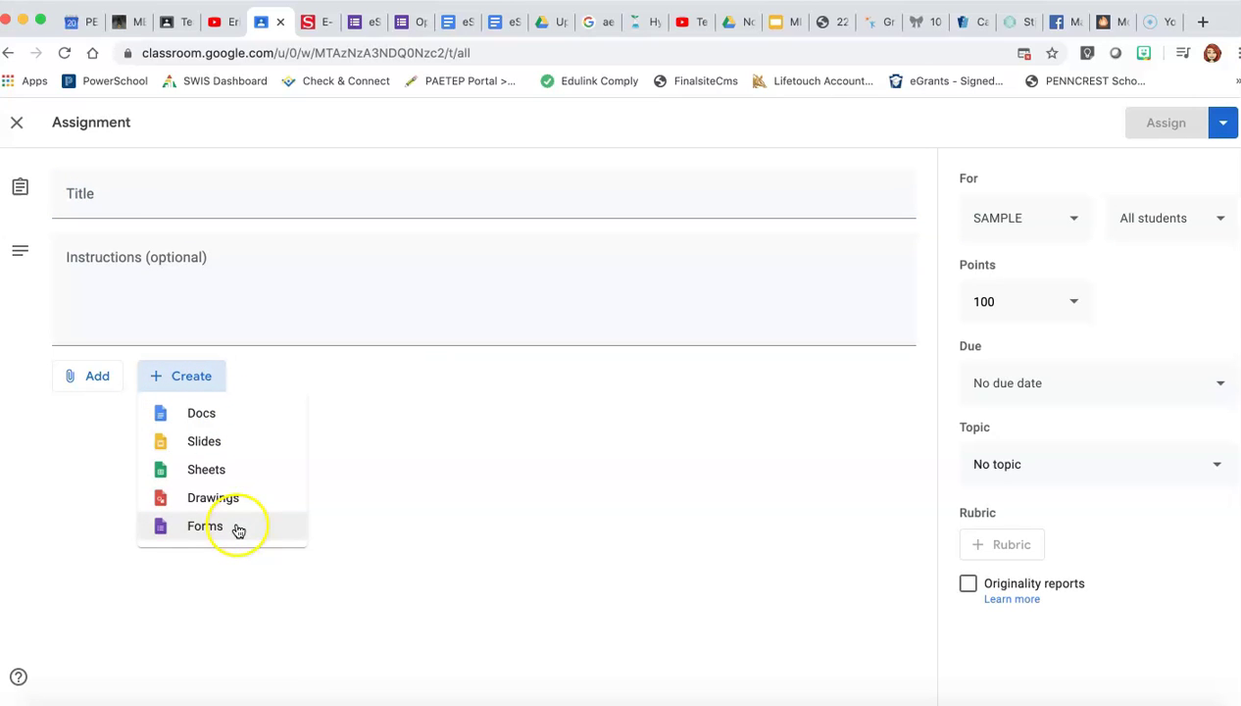
click(210, 197)
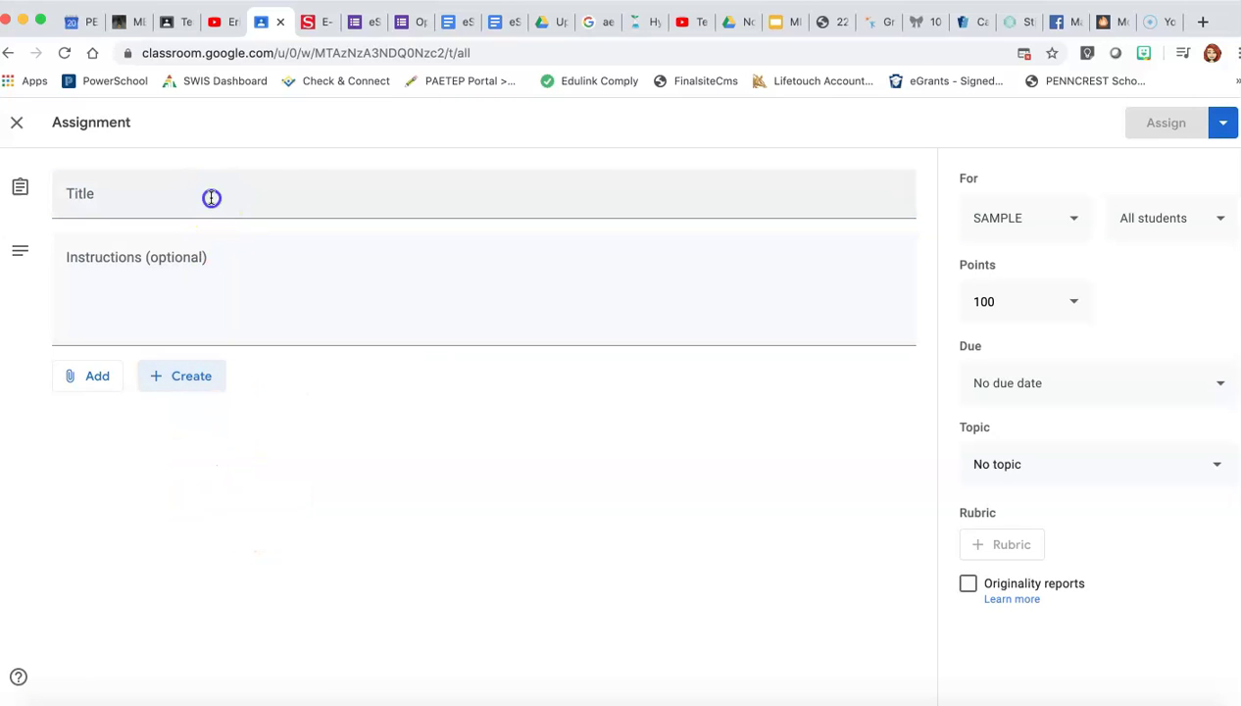
click(185, 192)
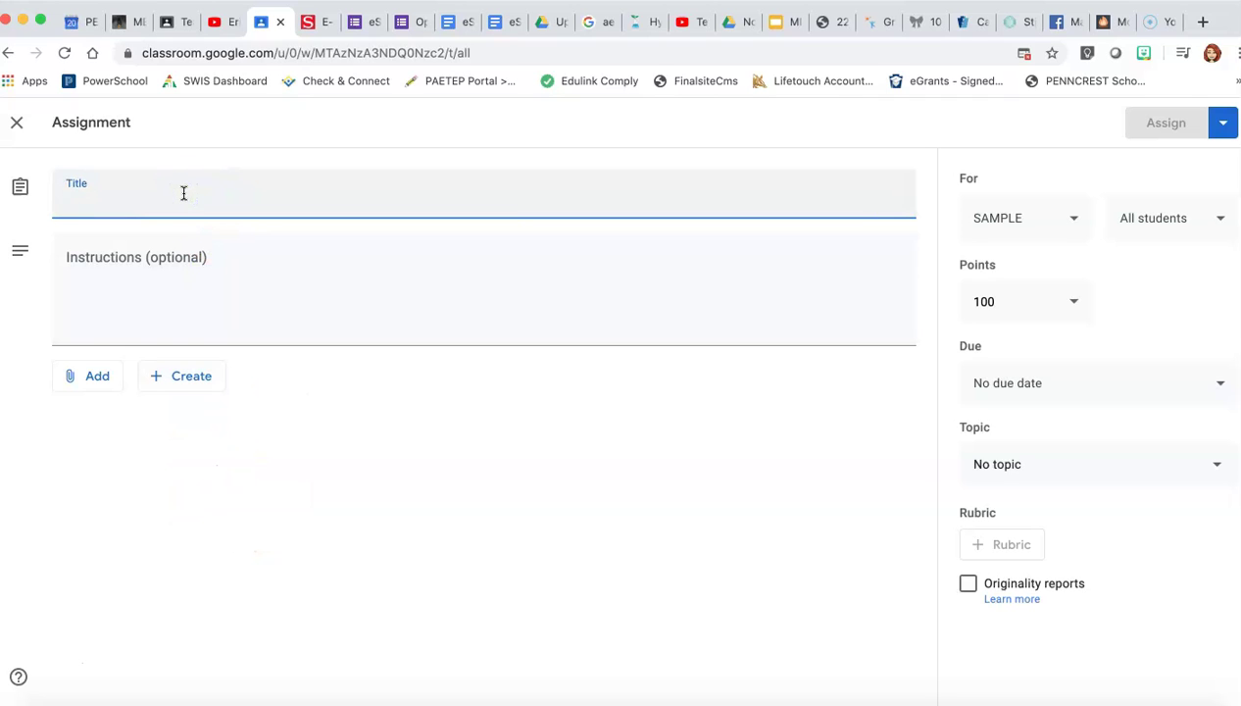
text(Find a )
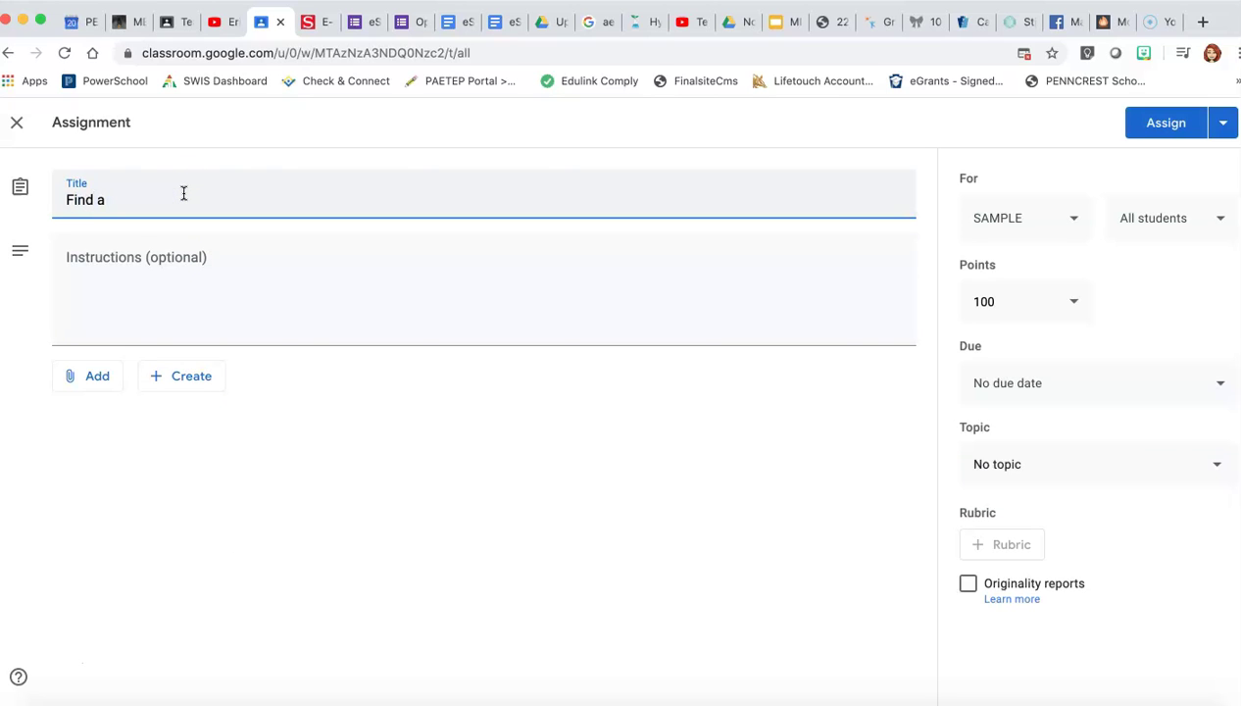
text(Similar eSports Article)
Step: Copy the link of the eSports Article Google Form and attach it to the assignment
click(368, 21)
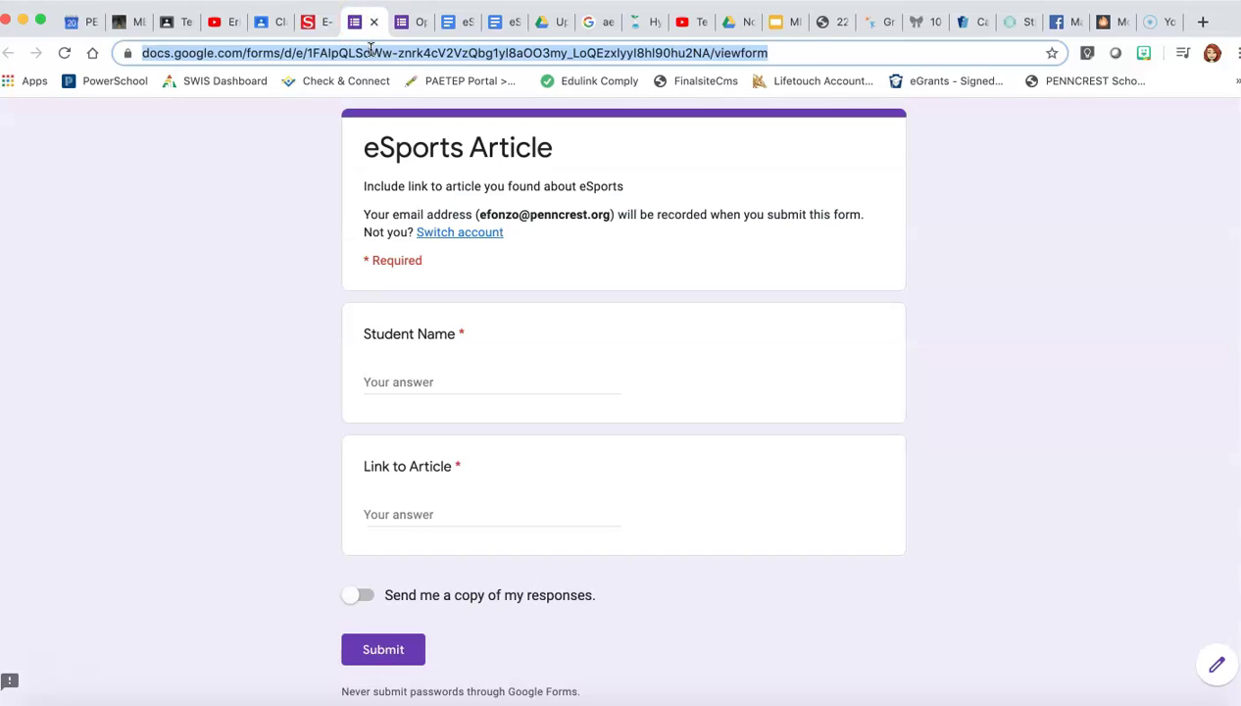
click(266, 21)
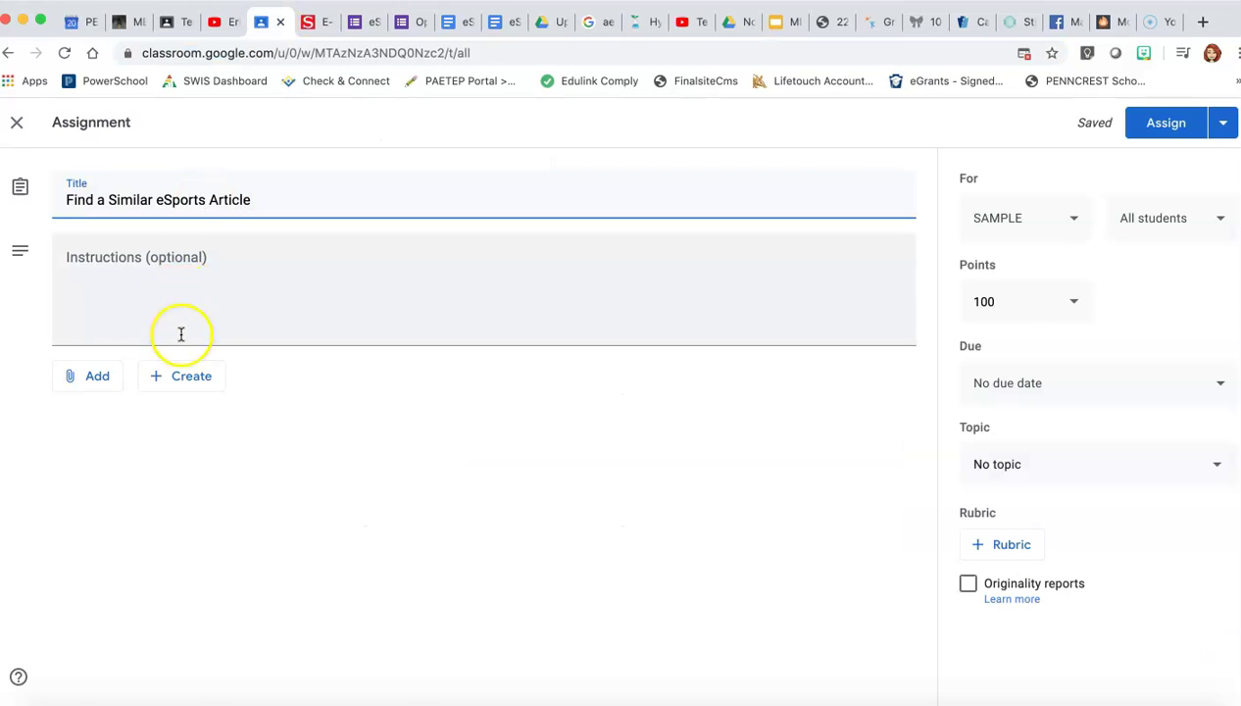
click(108, 376)
click(121, 444)
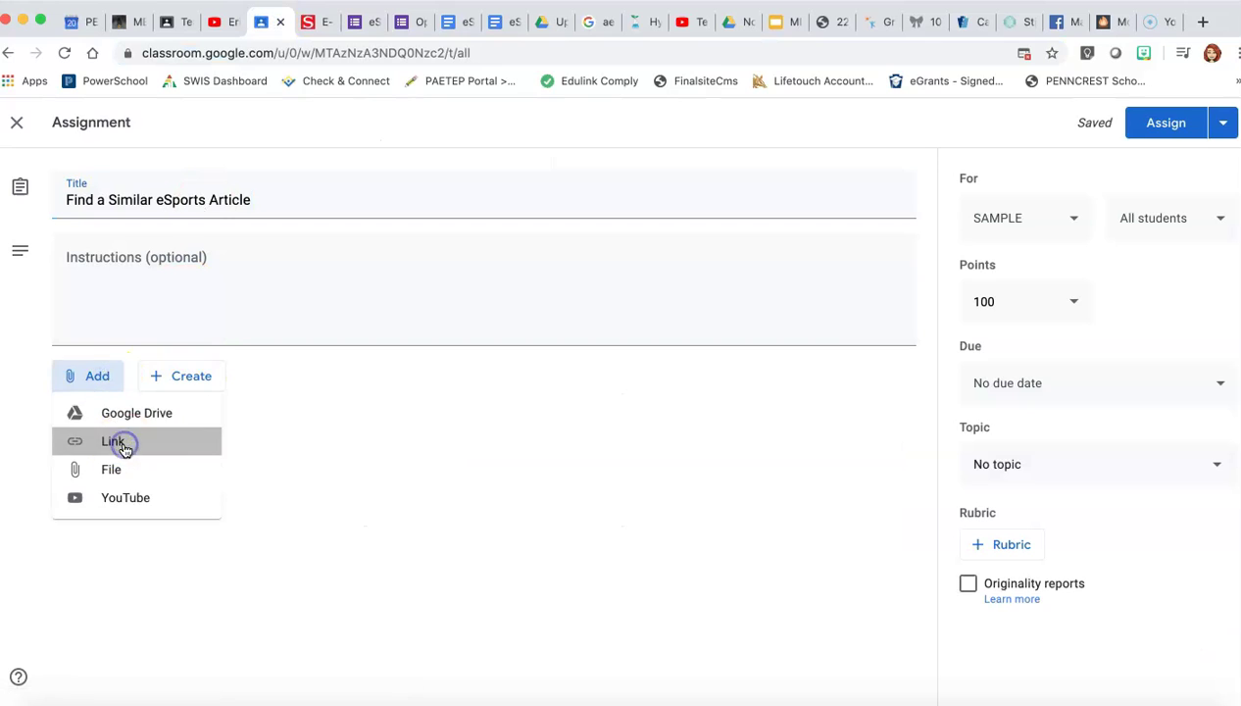
key(super+v)
click(707, 462)
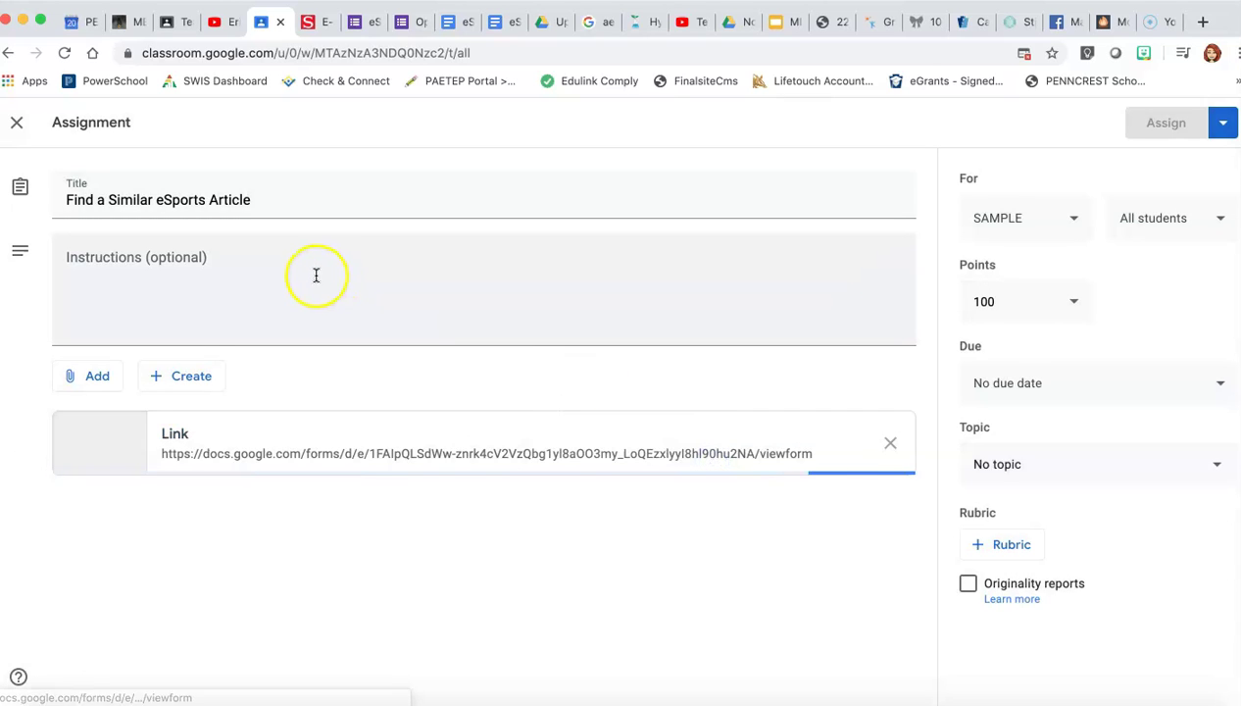
Step: Enter the instructions "Use the form to include article you found" and assign the assignment
click(306, 271)
text(Use the form to)
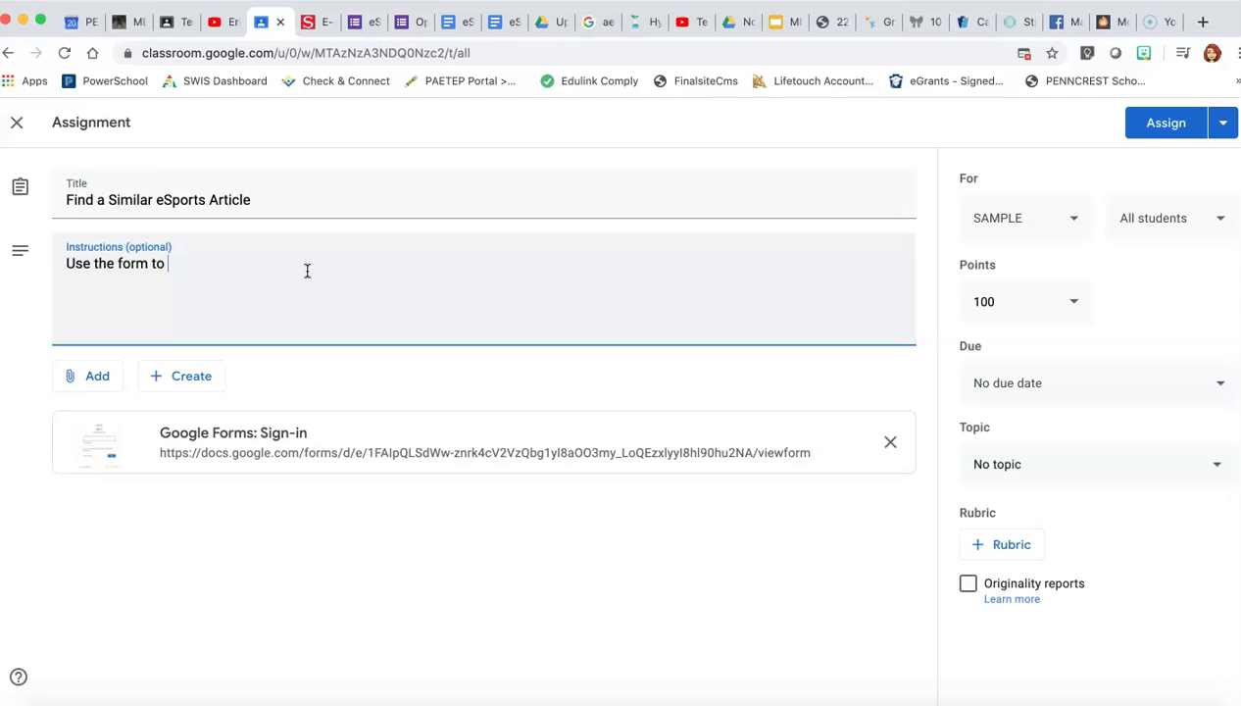
text( include article you found)
click(1172, 123)
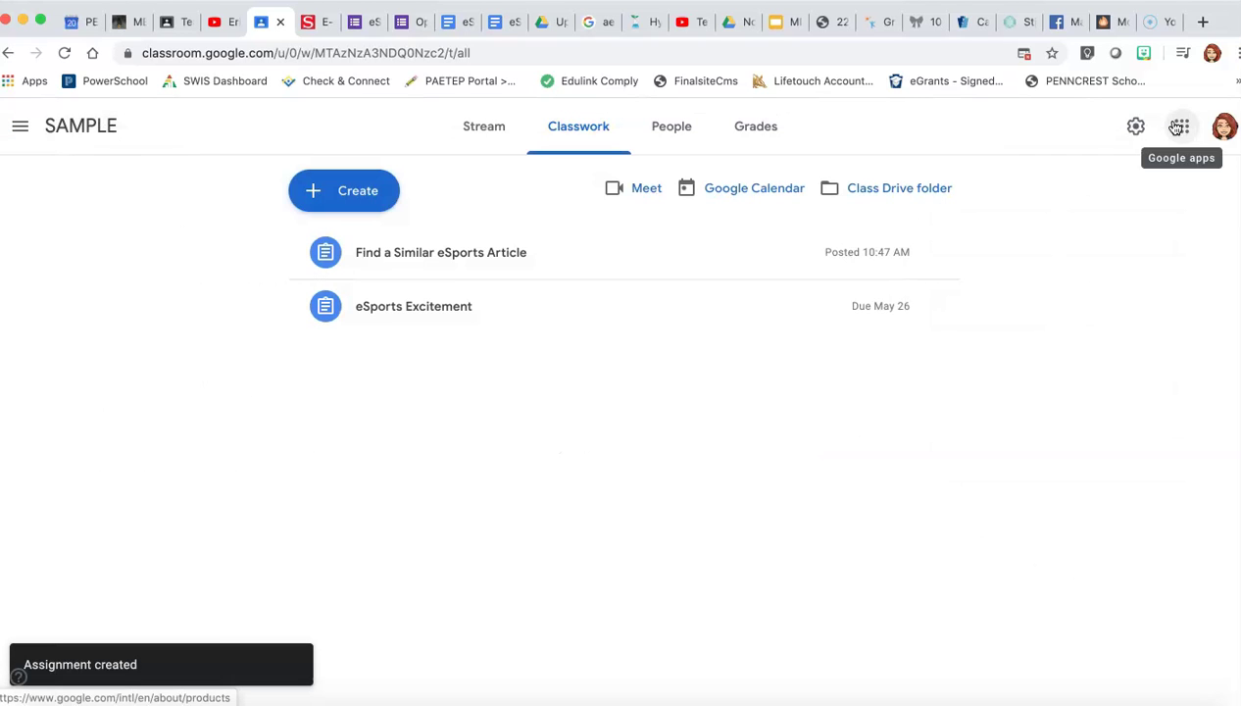
Step: Edit the Find a Similar eSports Article assignment to be due May 26, 2020 and save it
click(933, 253)
click(917, 288)
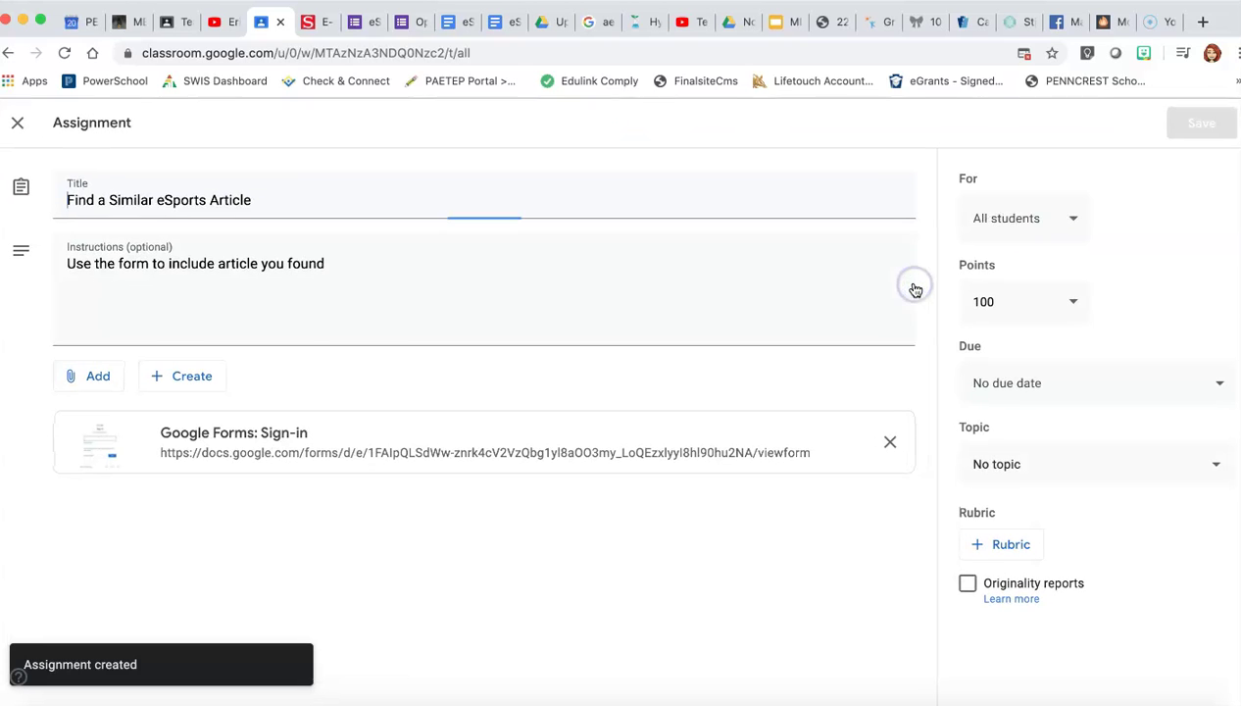
click(1157, 383)
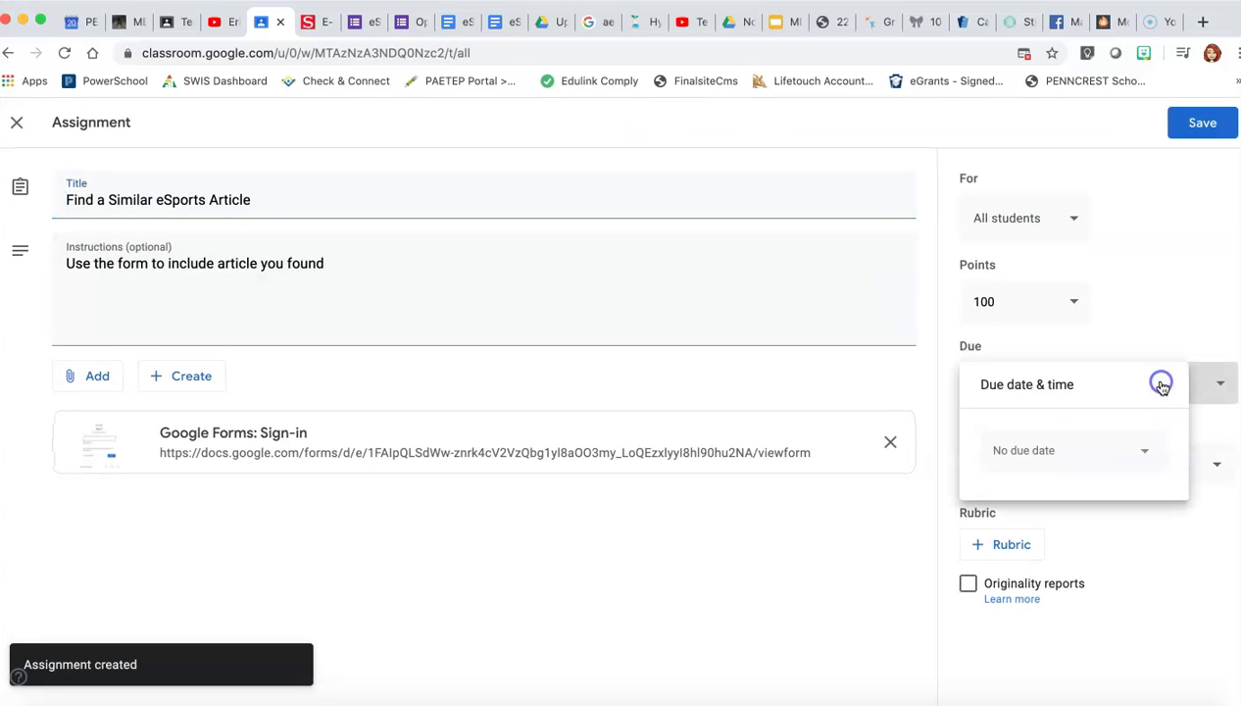
click(1131, 449)
click(1048, 645)
click(1183, 213)
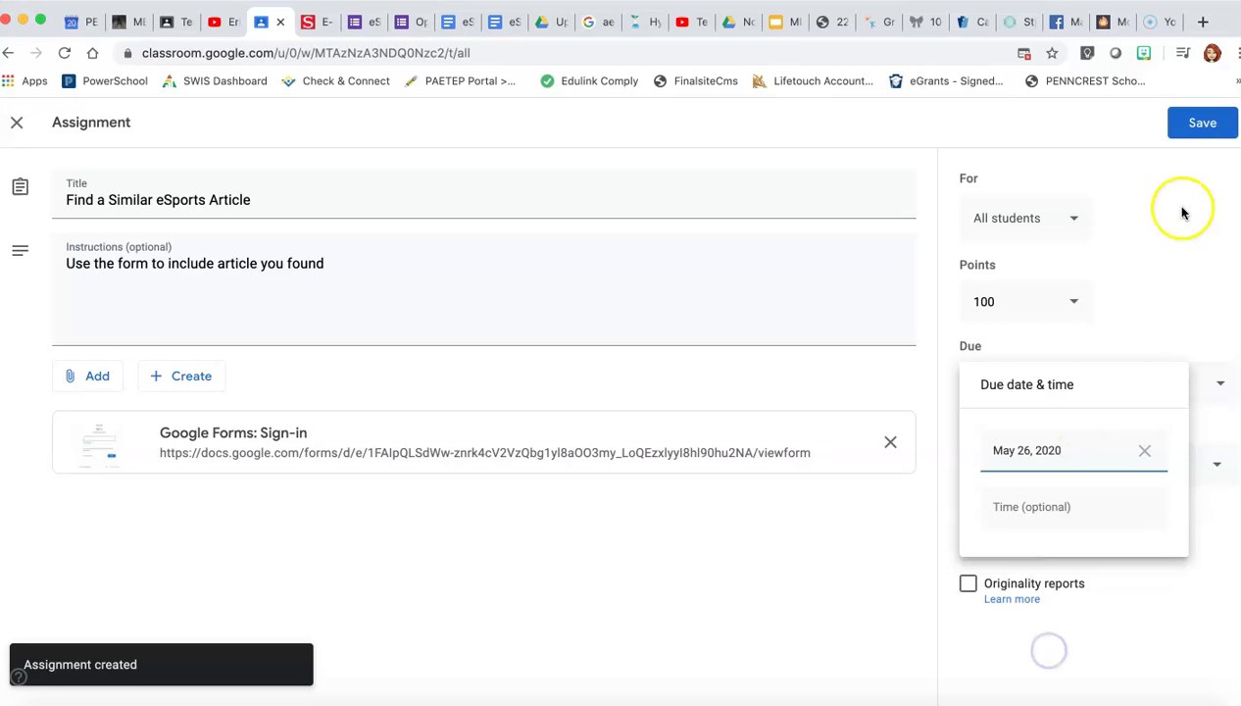
click(1211, 125)
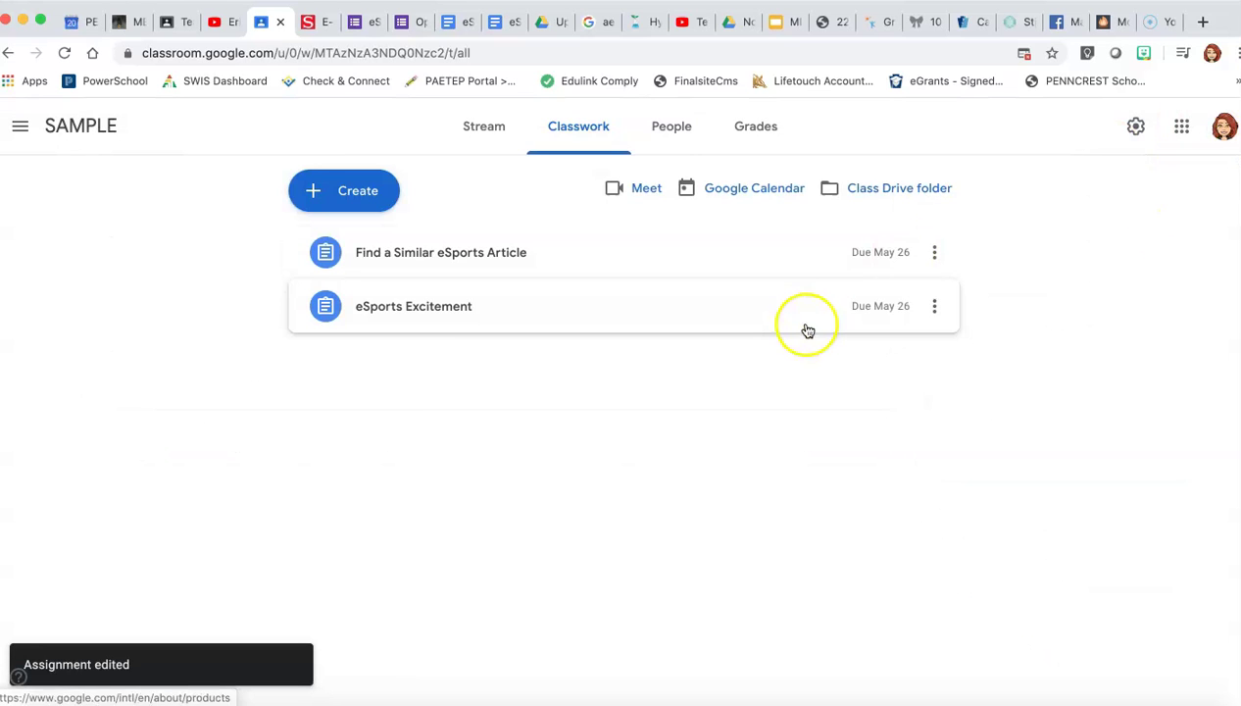
Step: Copy the Opposing eSports Article form's link and create a classwork assignment titled "Opposing eSports Article"
click(410, 22)
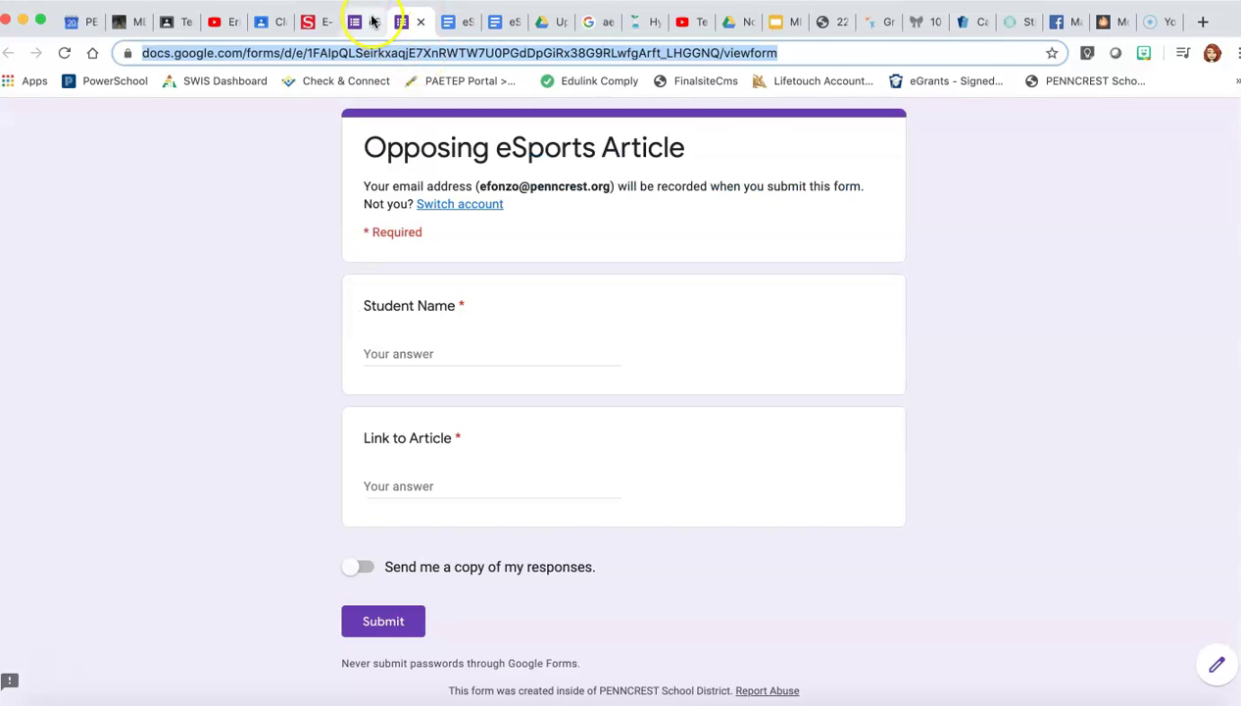
click(267, 19)
click(348, 214)
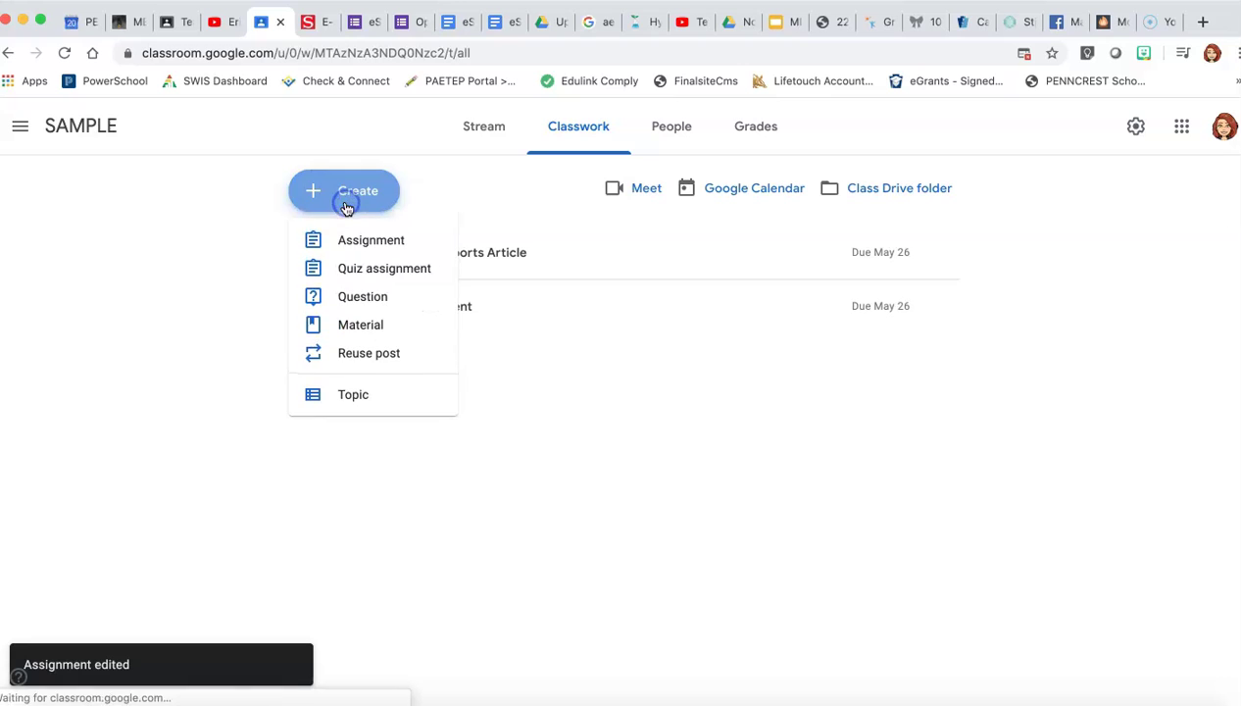
click(349, 244)
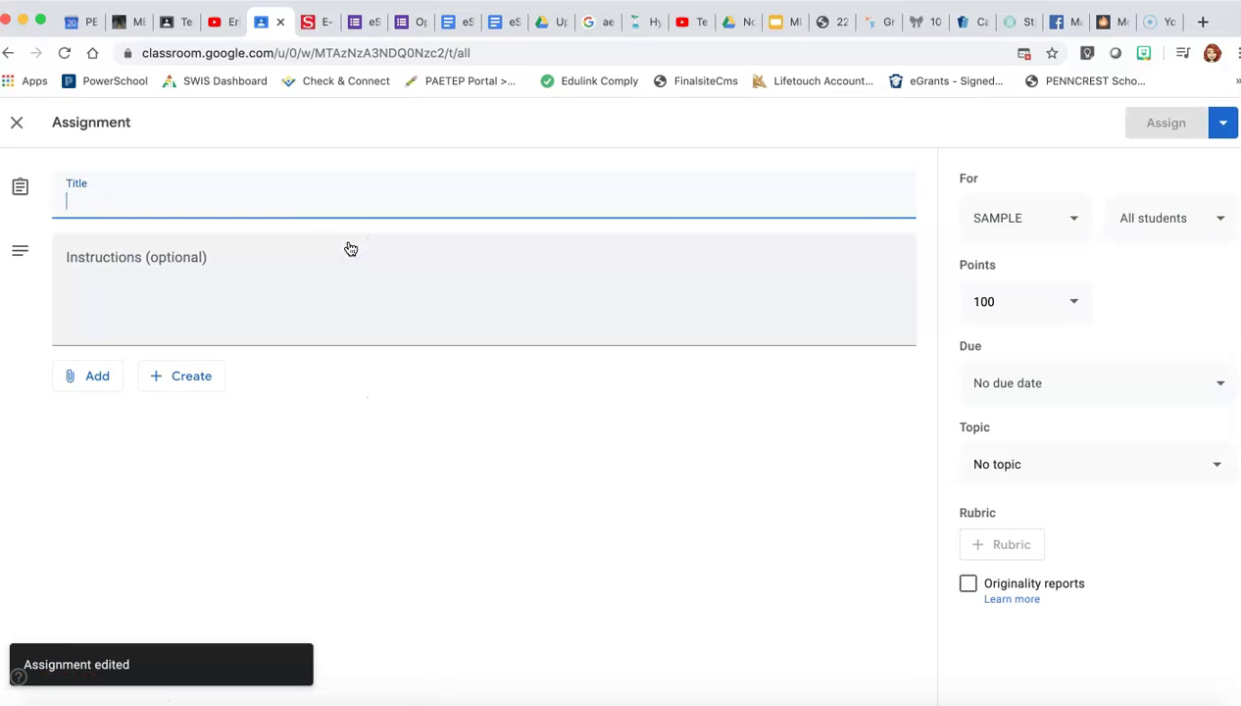
text(O)
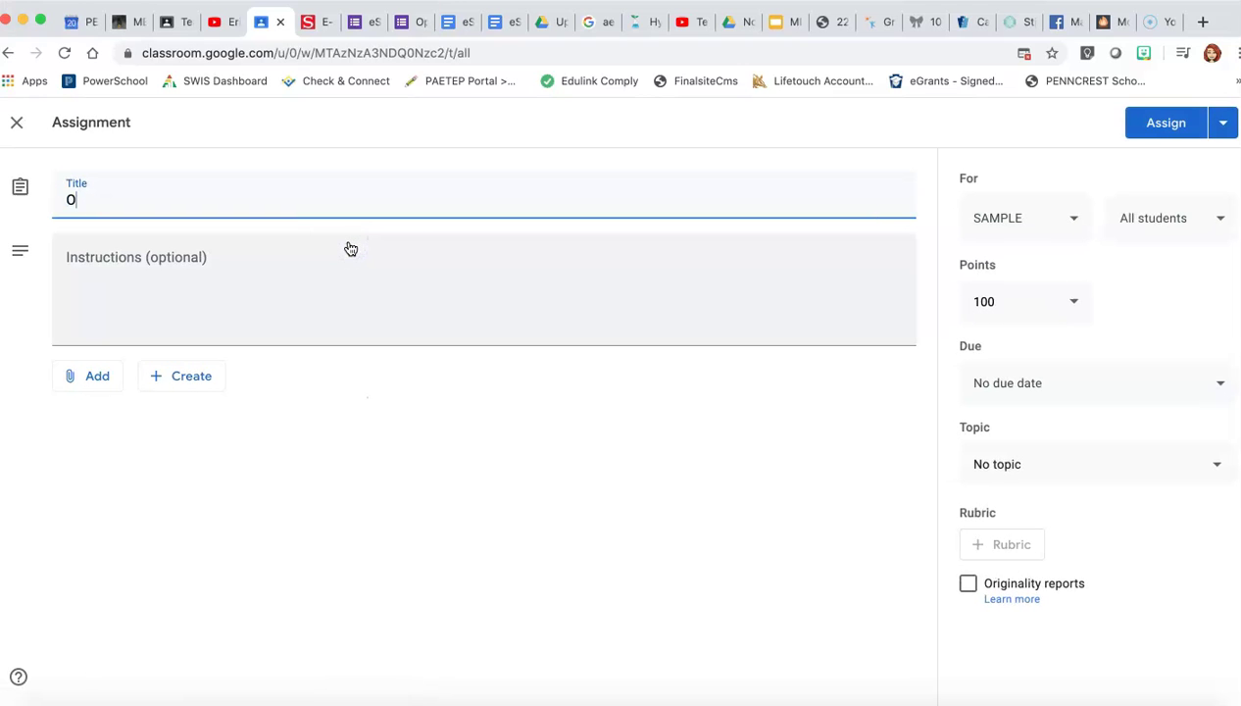
text(pposing eSports A)
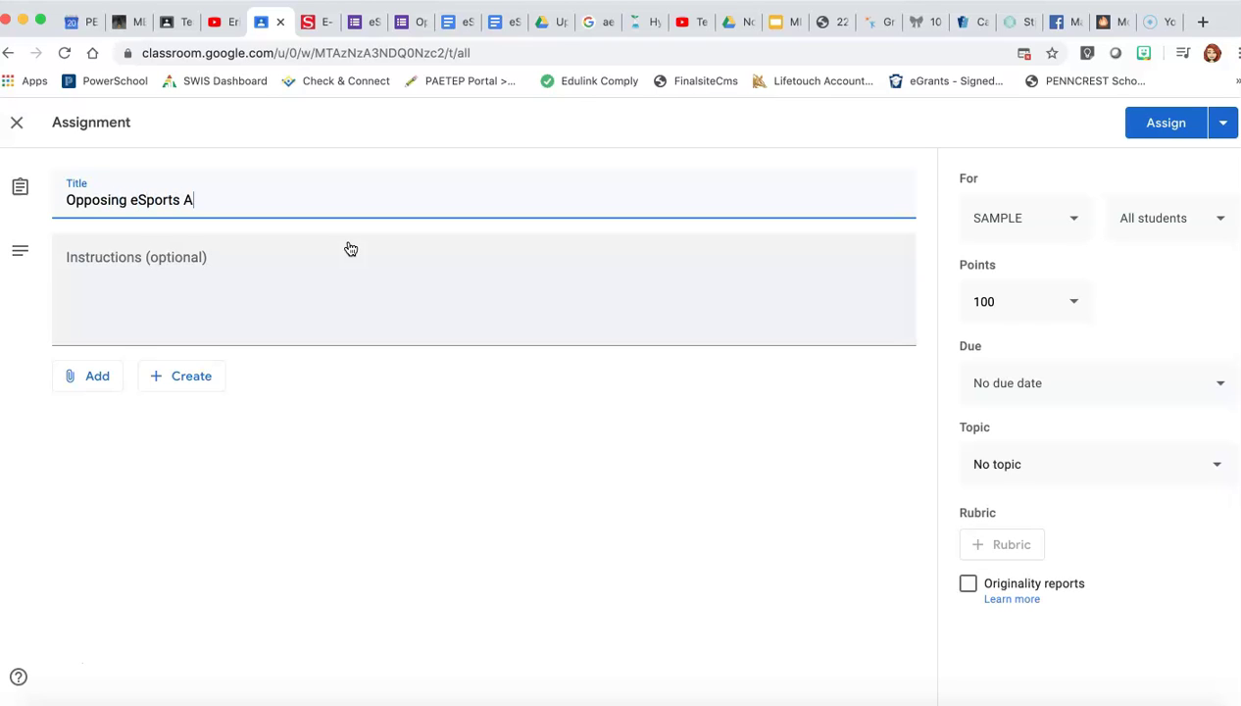
text(rerticle)
Step: Attach the copied Google Form link to the Opposing eSports Article assignment
click(97, 380)
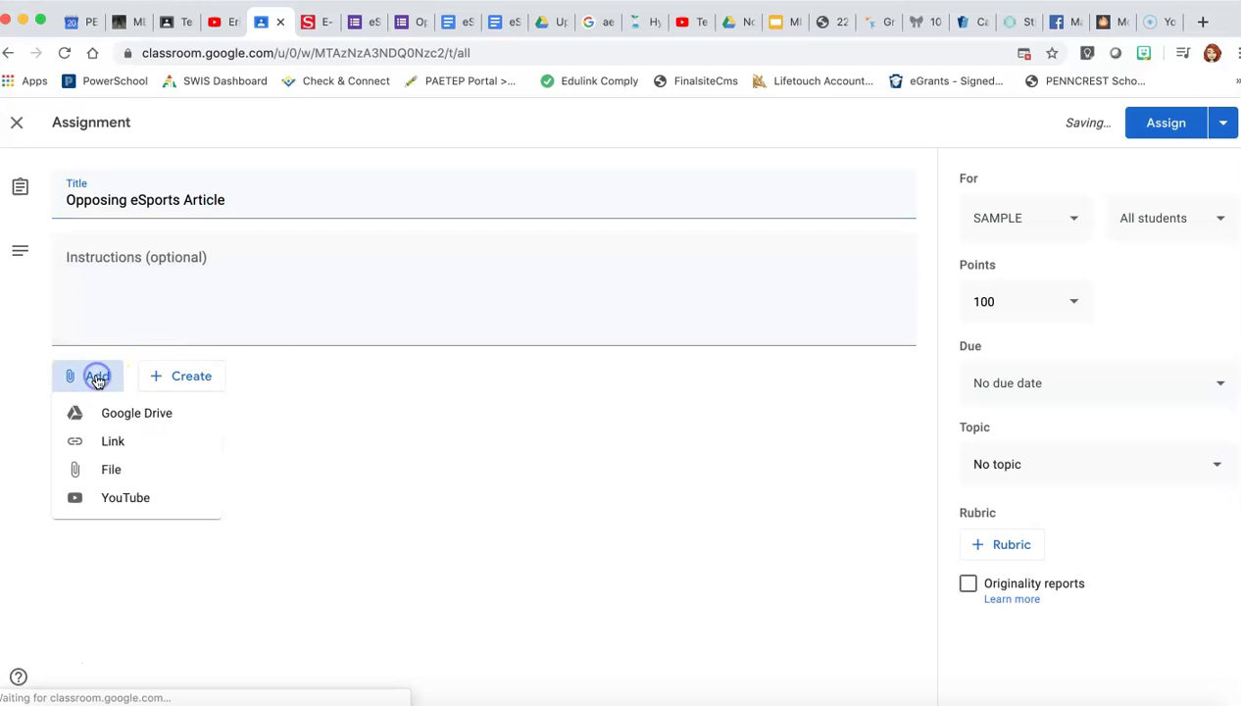
click(127, 444)
text(https://docs.google.com/forms/d/e/1FAIpQLSeirkxaqjE7XnRWTW7U0PGdDpGiRx38G9RLwfgArft_LHGGNQ/viewform)
click(678, 461)
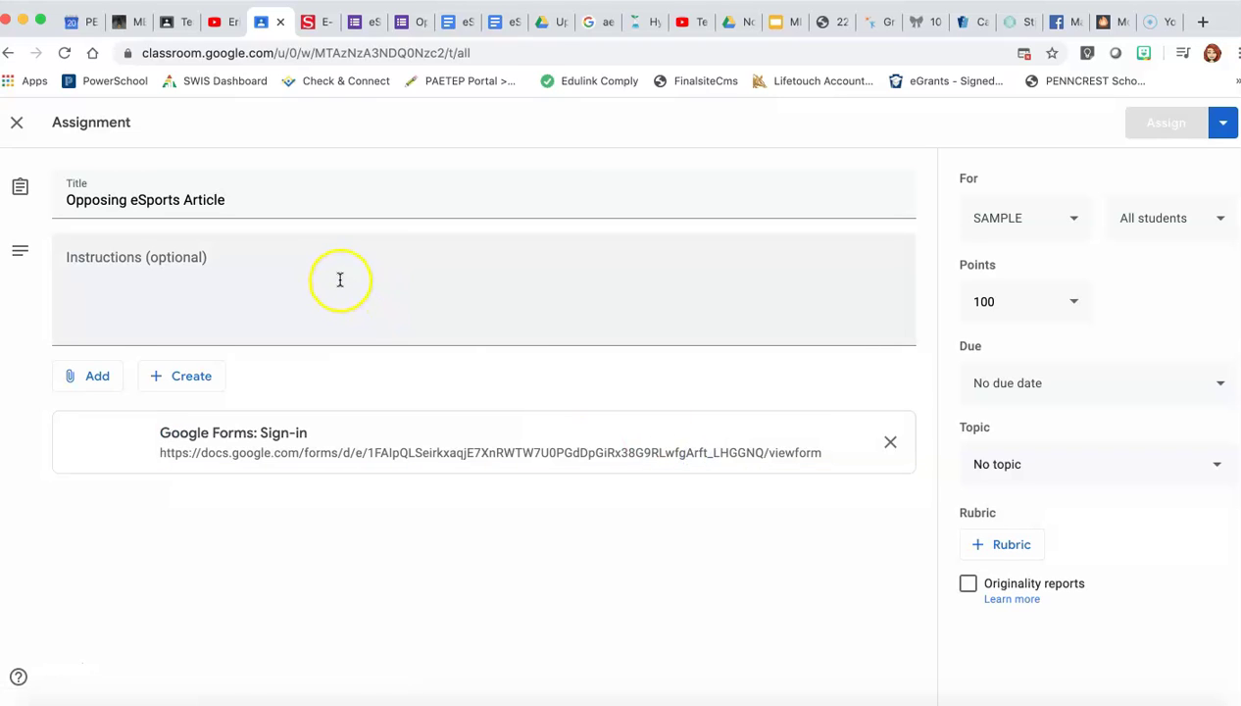
Step: Enter the assignment instructions "Include link in Google Form attached to article opposing eSports"
click(340, 280)
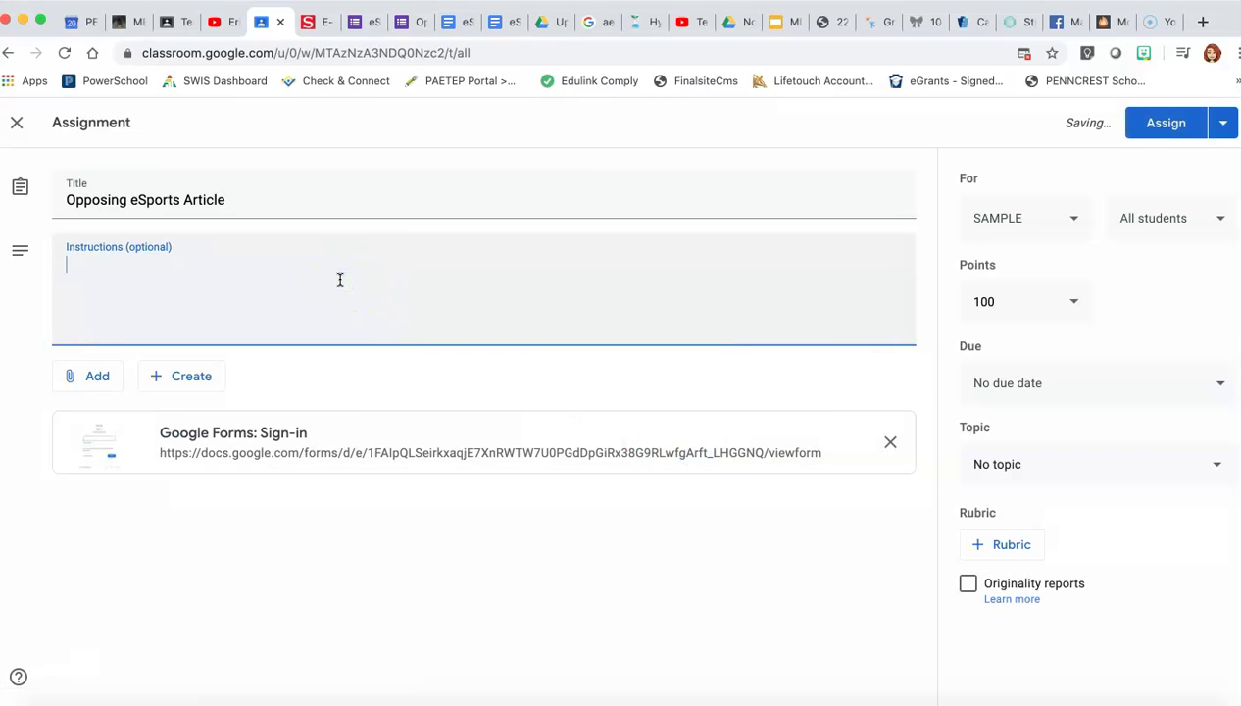
text(Include)
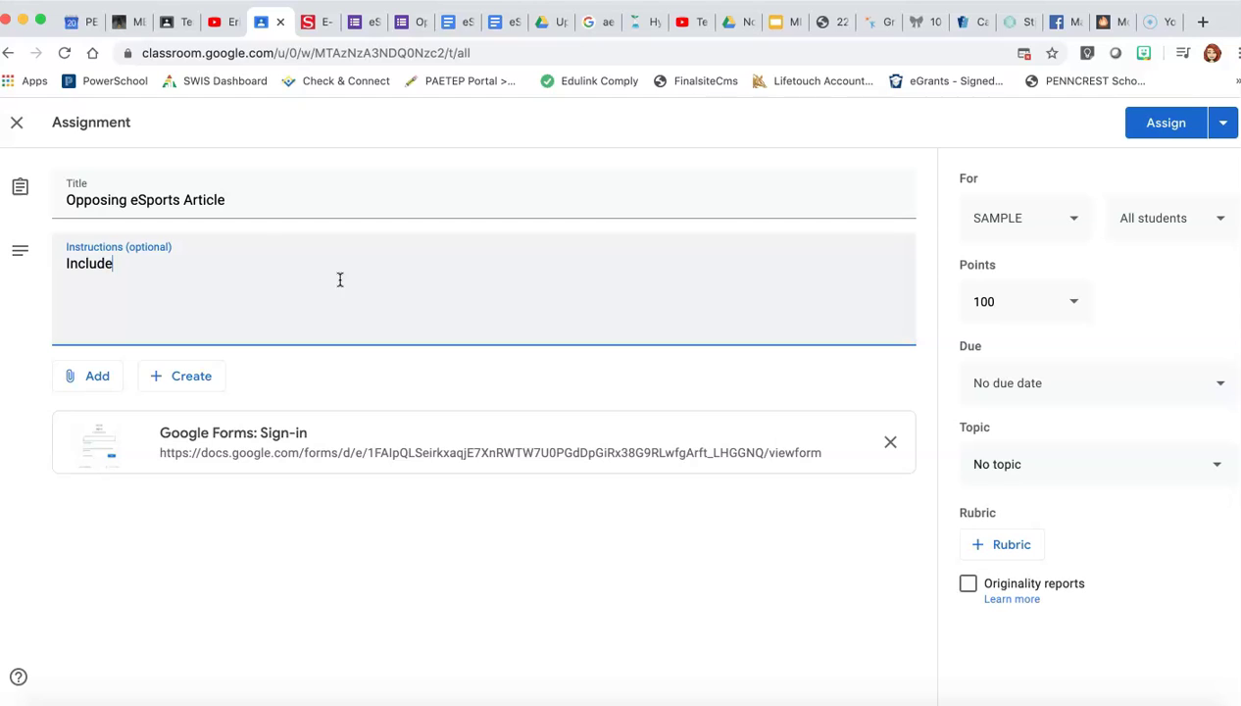
text( link in Google Fo)
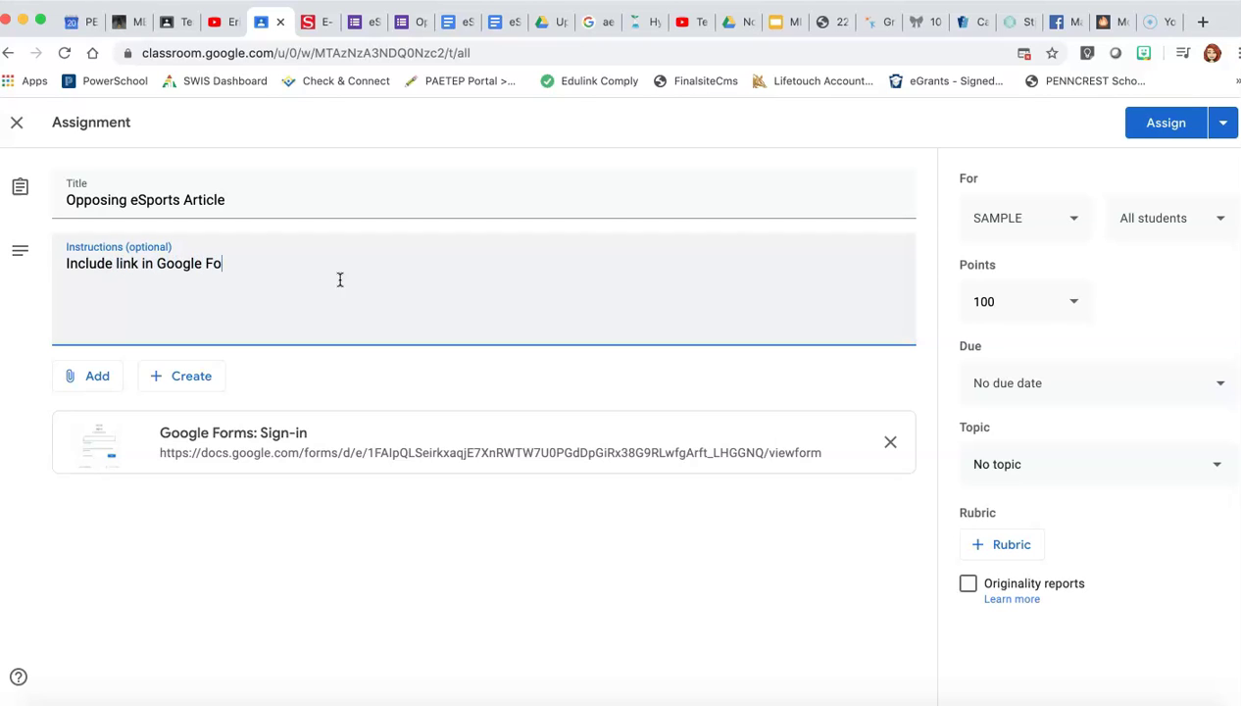
text(rm attached to article )
text(opposin)
text(g eSpor)
key(BackSpace)
text(Sports)
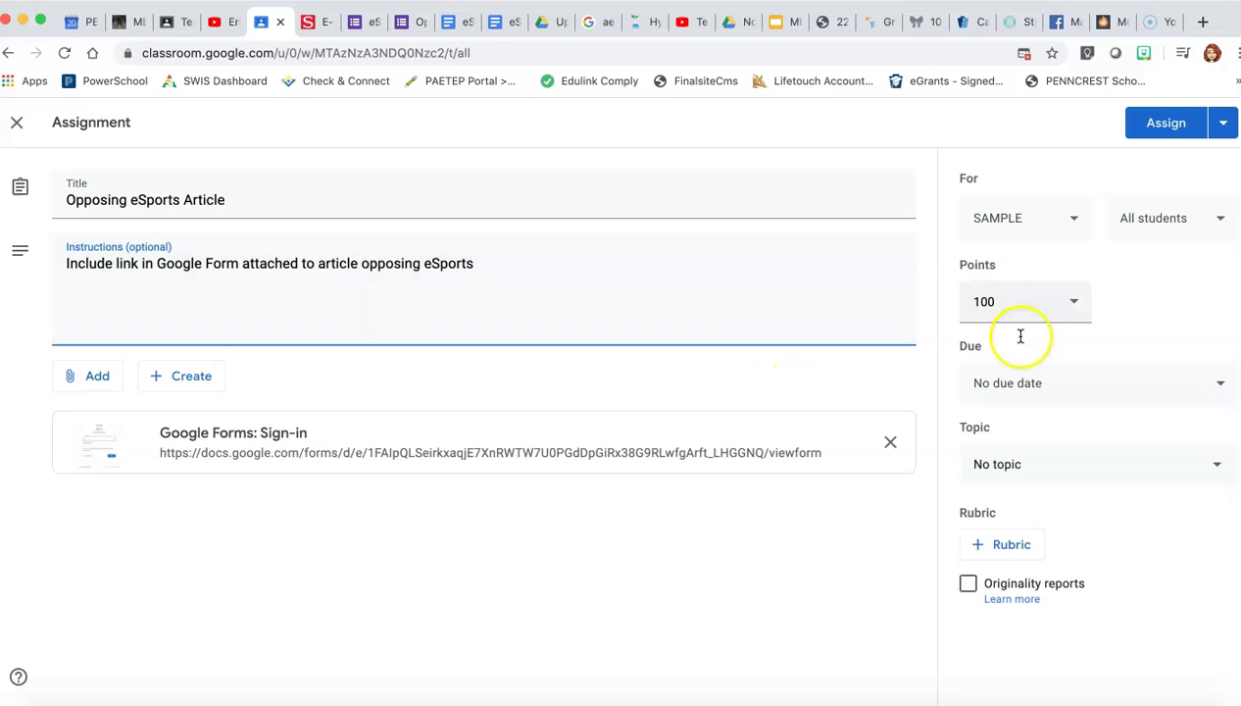
Step: Set the Opposing eSports Article assignment's due date to May 26, 2020 and assign it
click(1132, 379)
click(1143, 451)
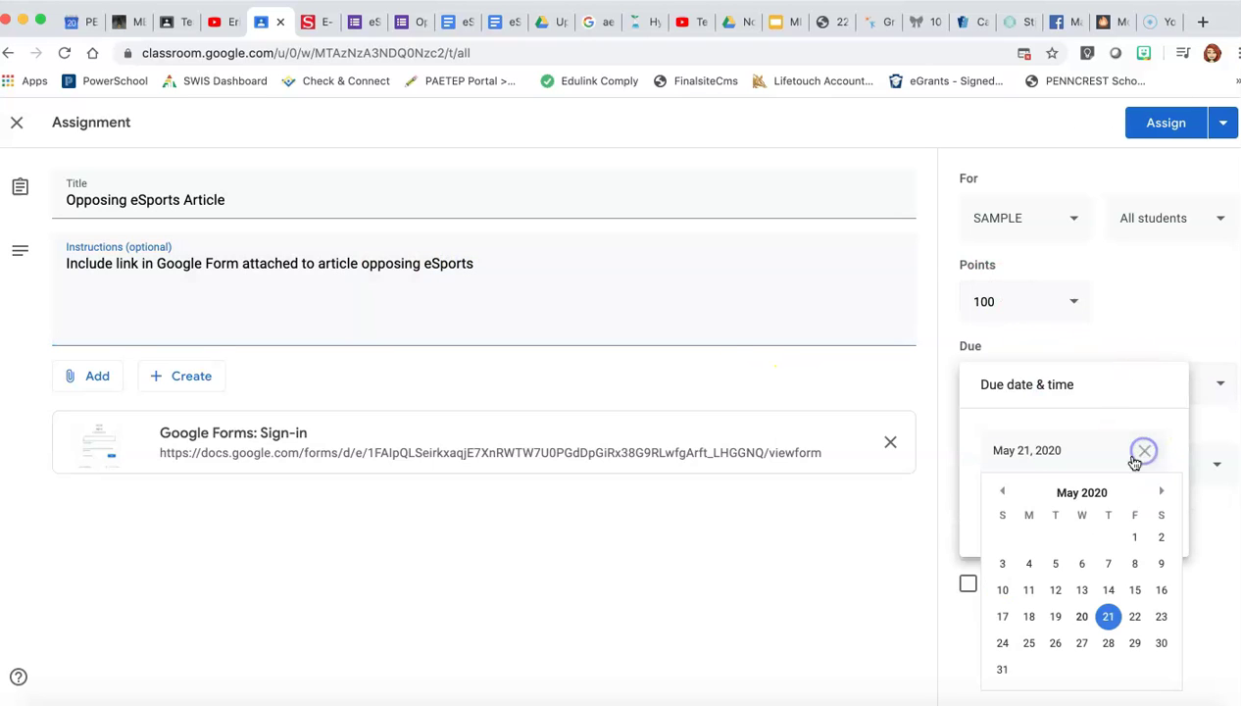
click(1055, 642)
click(1166, 128)
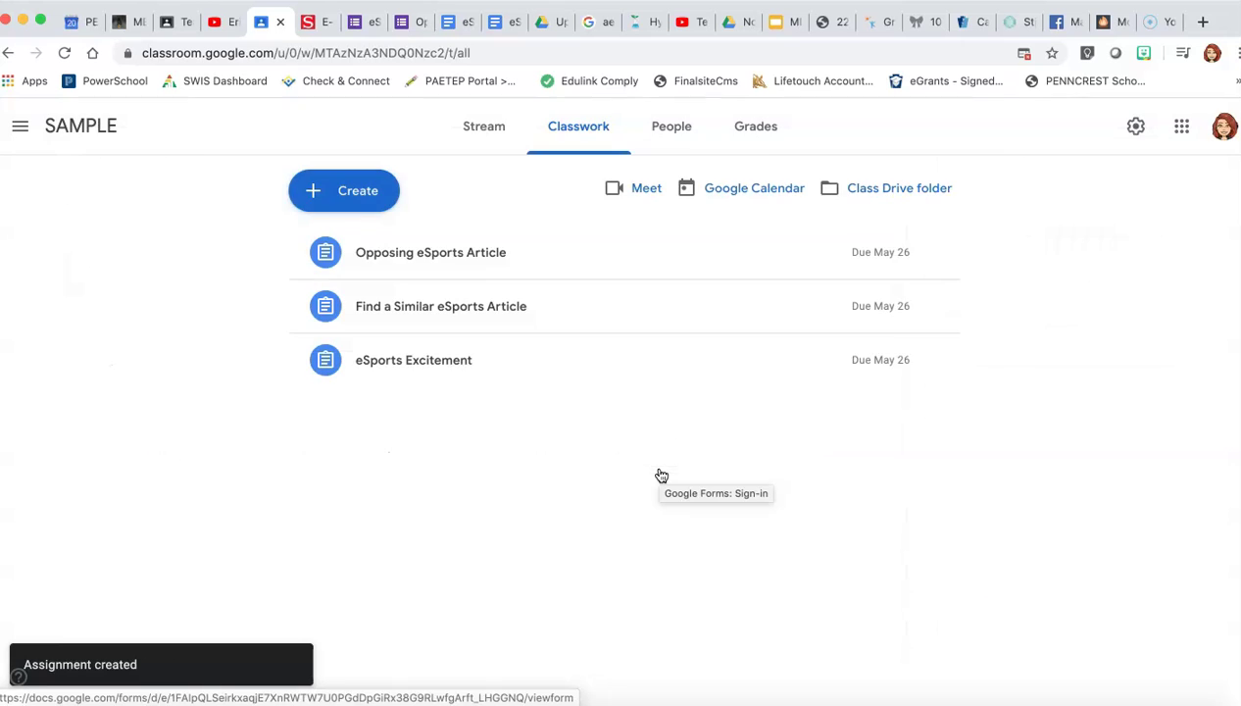
Step: Start a new assignment, copy the link of the eSports Paper document, and title the assignment "eSports Position Paper"
click(378, 241)
click(454, 30)
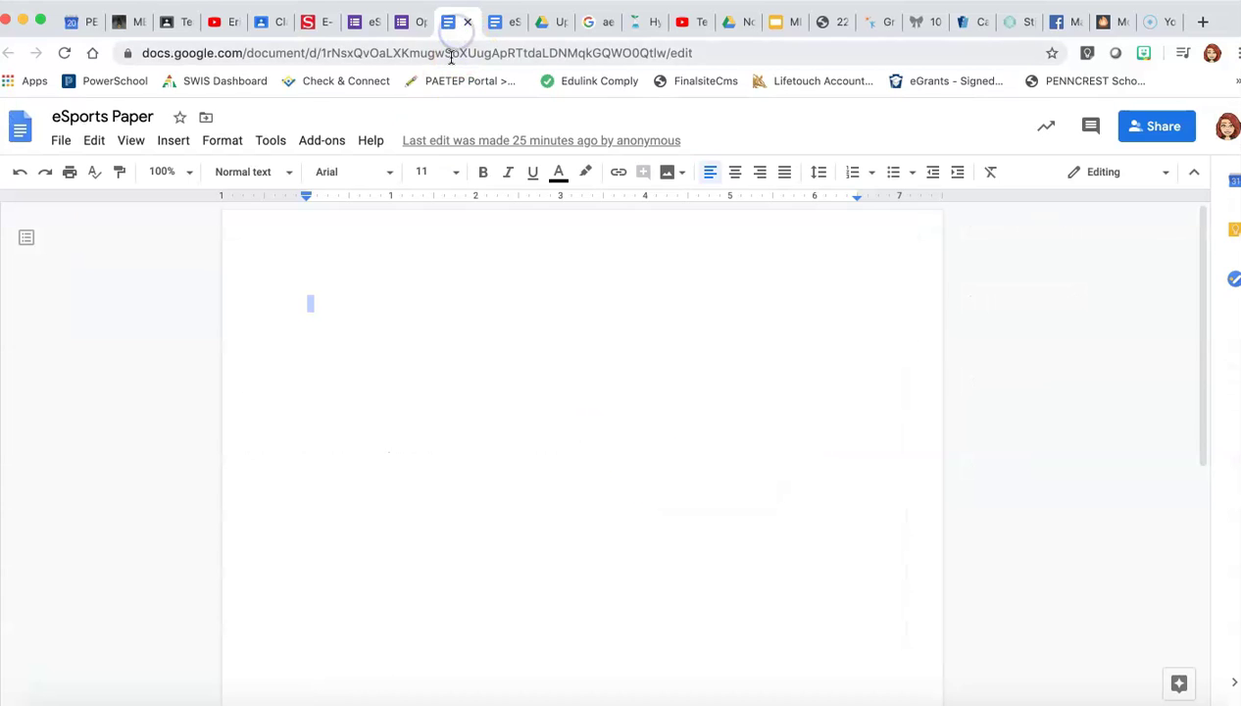
click(451, 53)
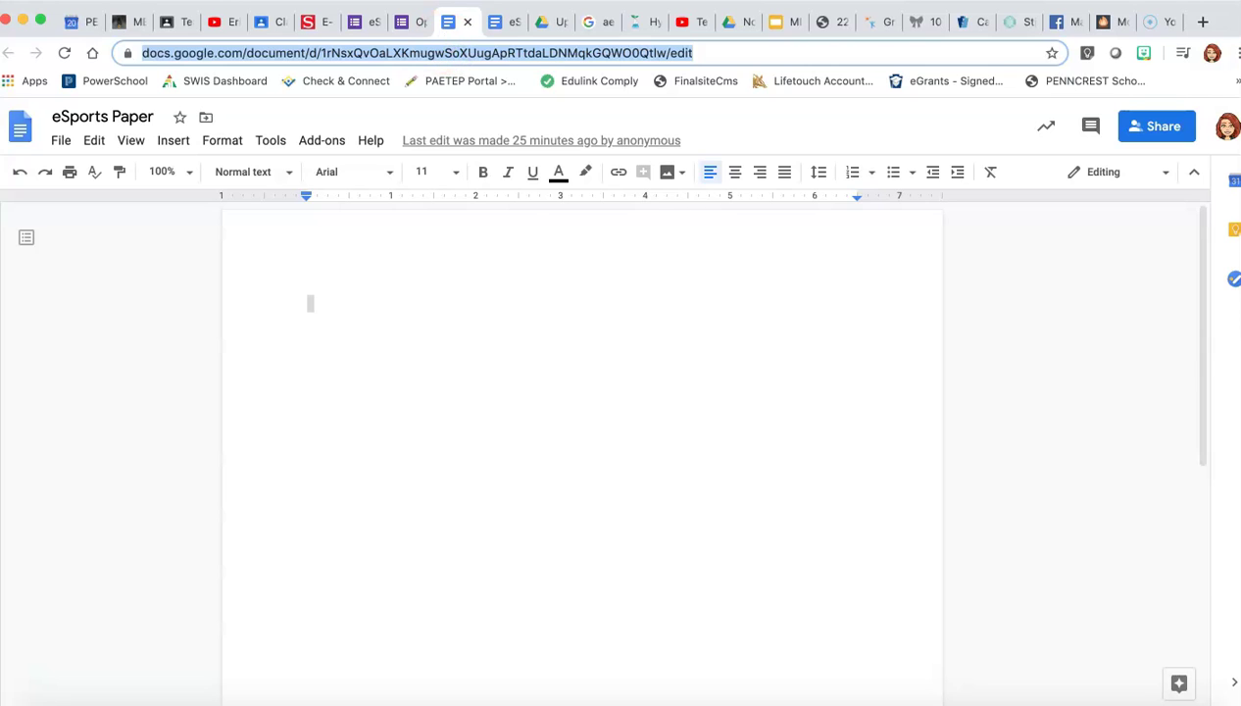
click(263, 22)
text(eSports Position)
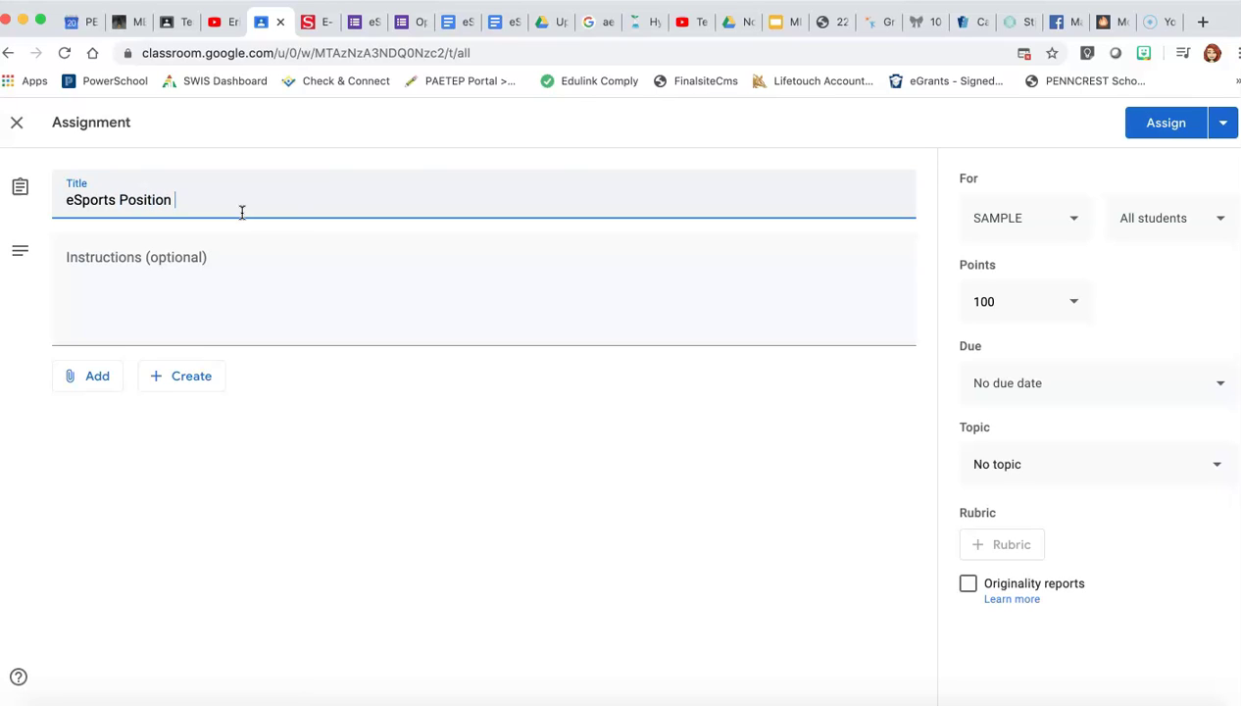
text( Paper)
Step: Enter the instructions "Using evidence from the text, oppose or support eSports clubs"
click(206, 263)
text(Using ev)
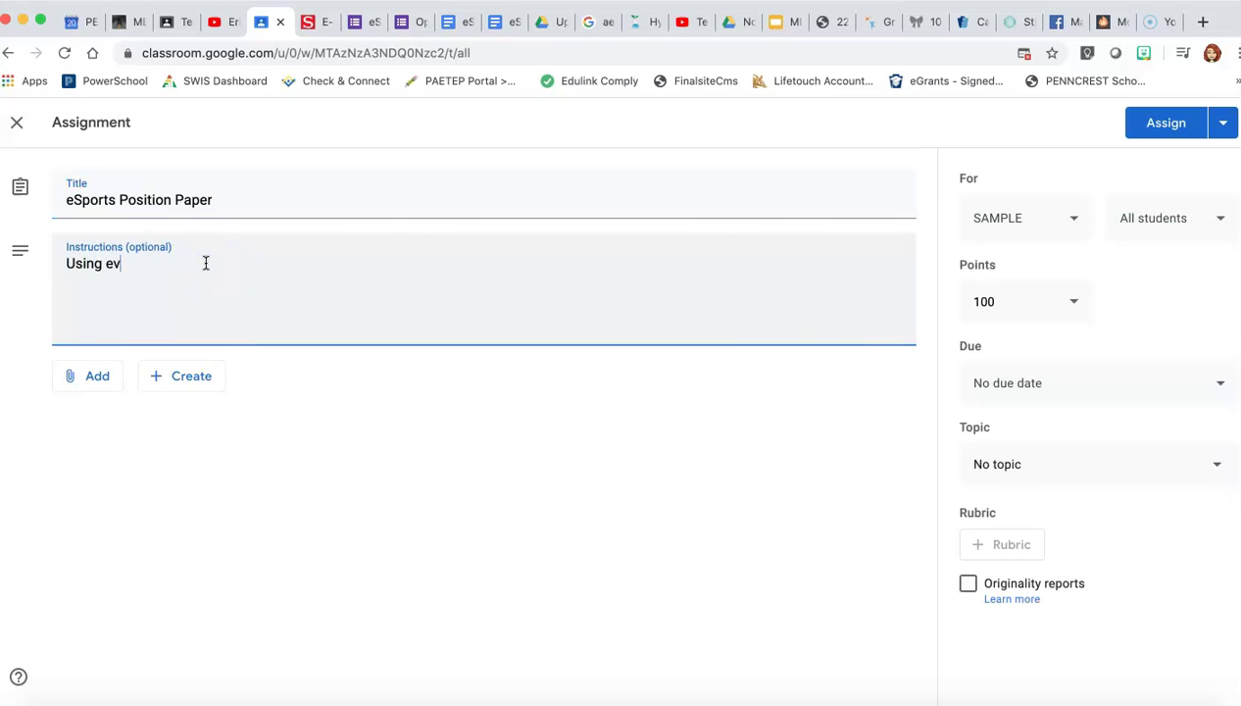
text(idence from the text, oppose or support eSports clubs)
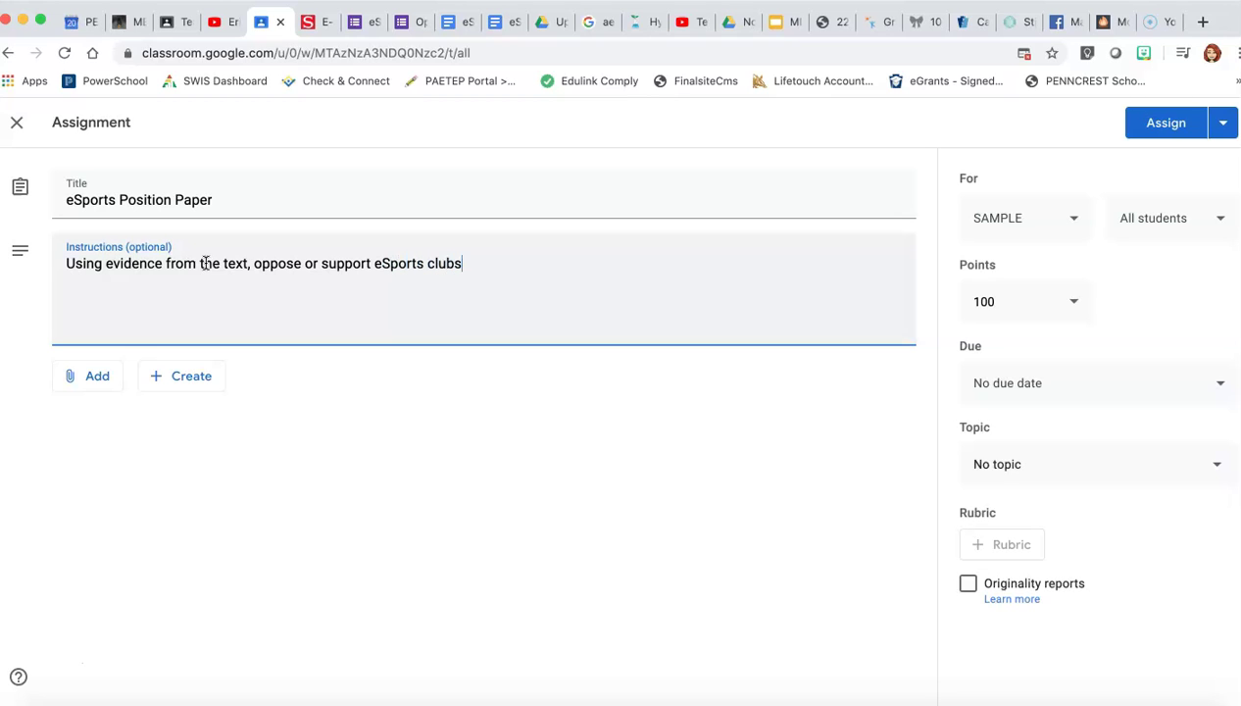
Step: Attach the copied eSports Paper document link to the eSports Position Paper assignment
click(102, 380)
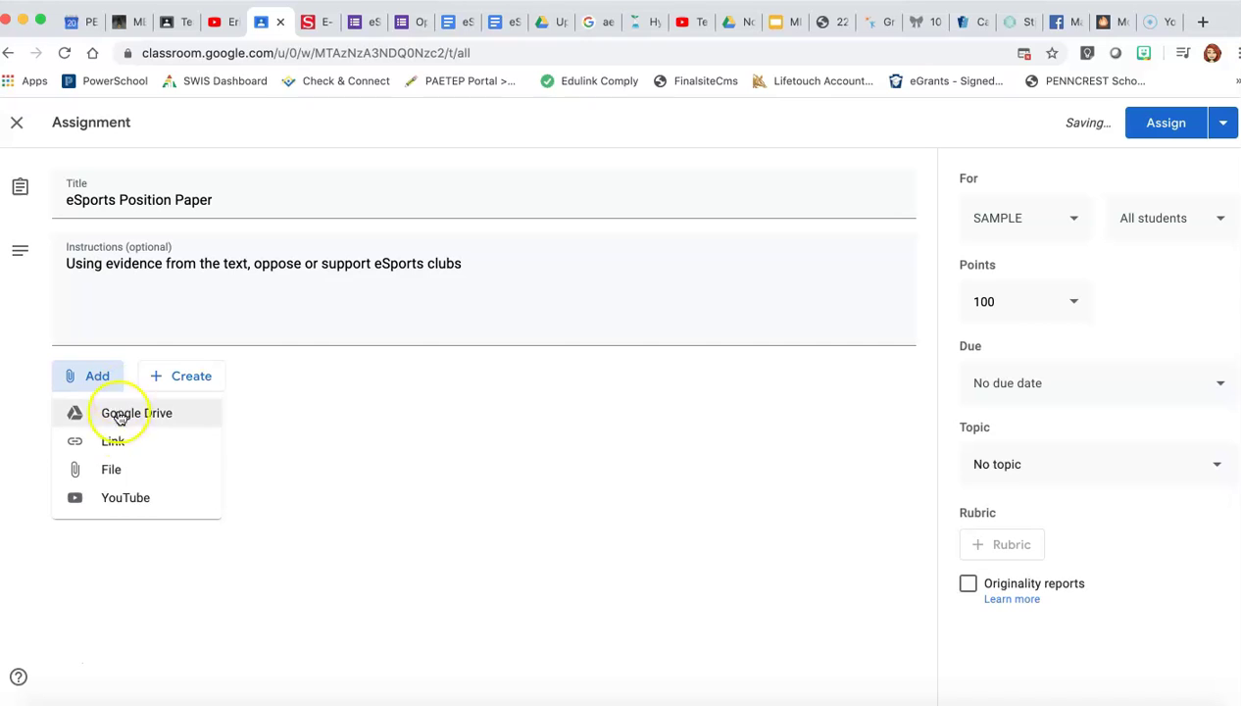
click(126, 441)
key(ctrl+v)
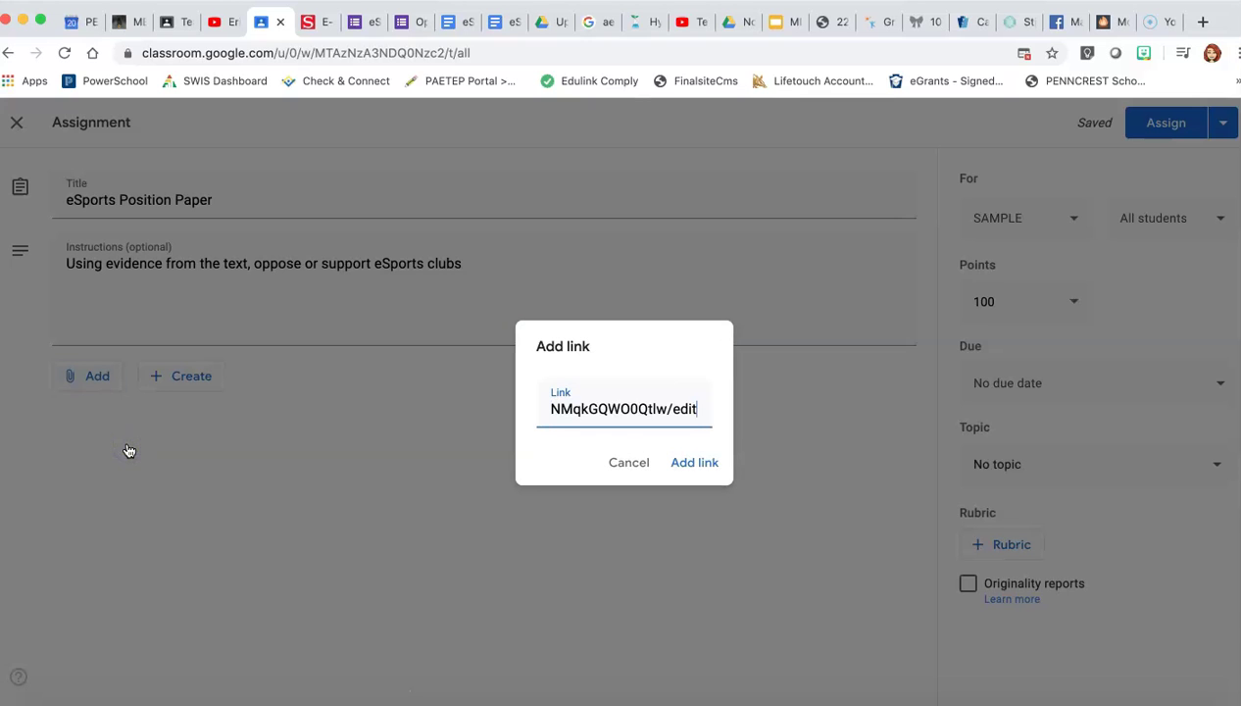
click(693, 463)
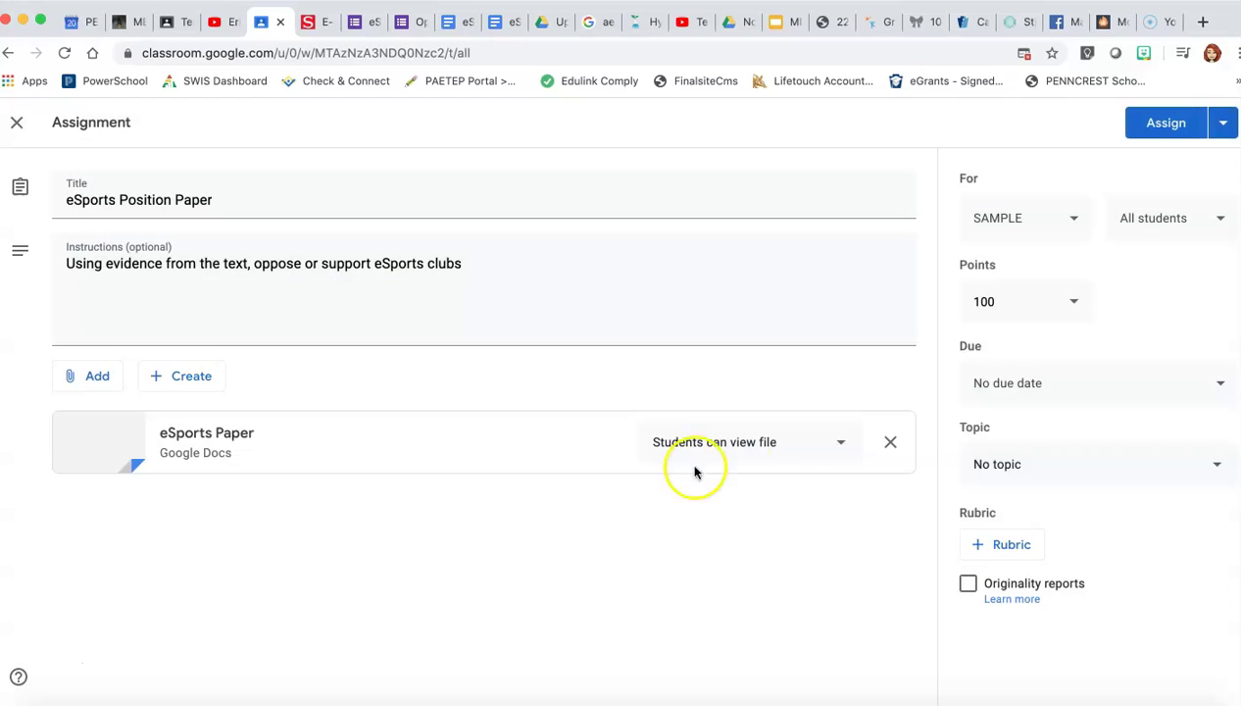
Step: Set the eSports Position Paper assignment's due date to May 27, 2020
click(1108, 471)
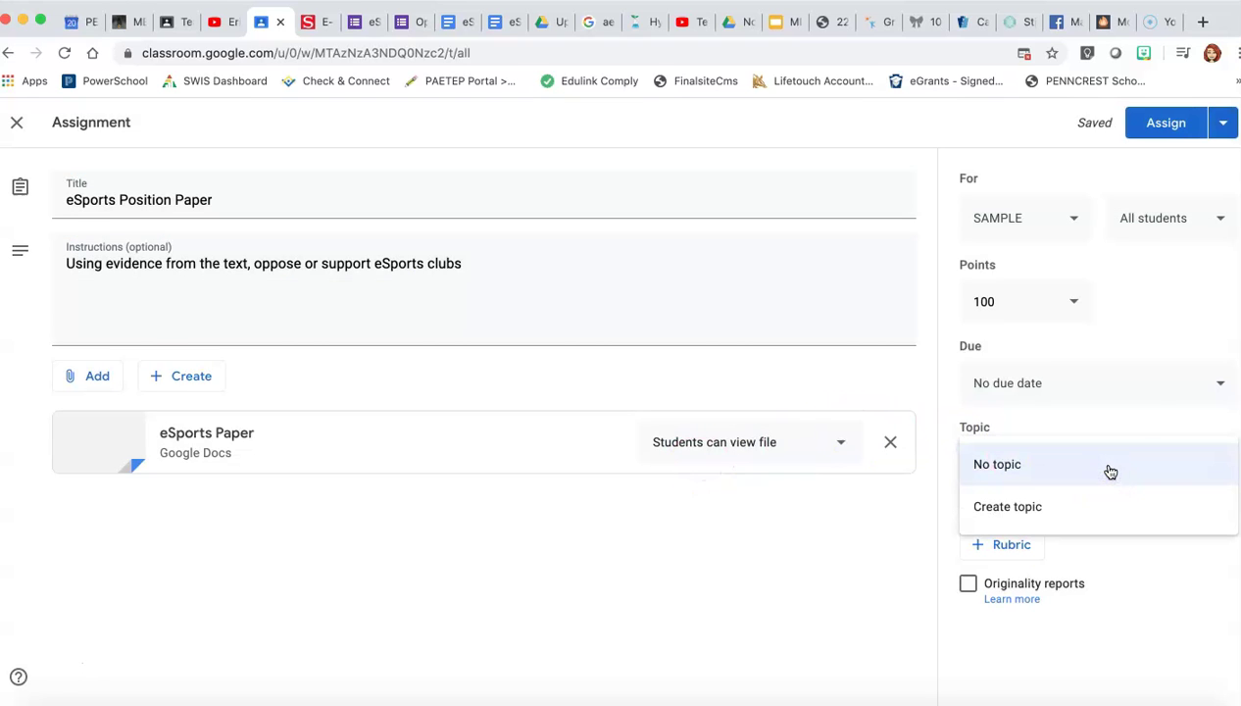
click(1118, 384)
click(1118, 456)
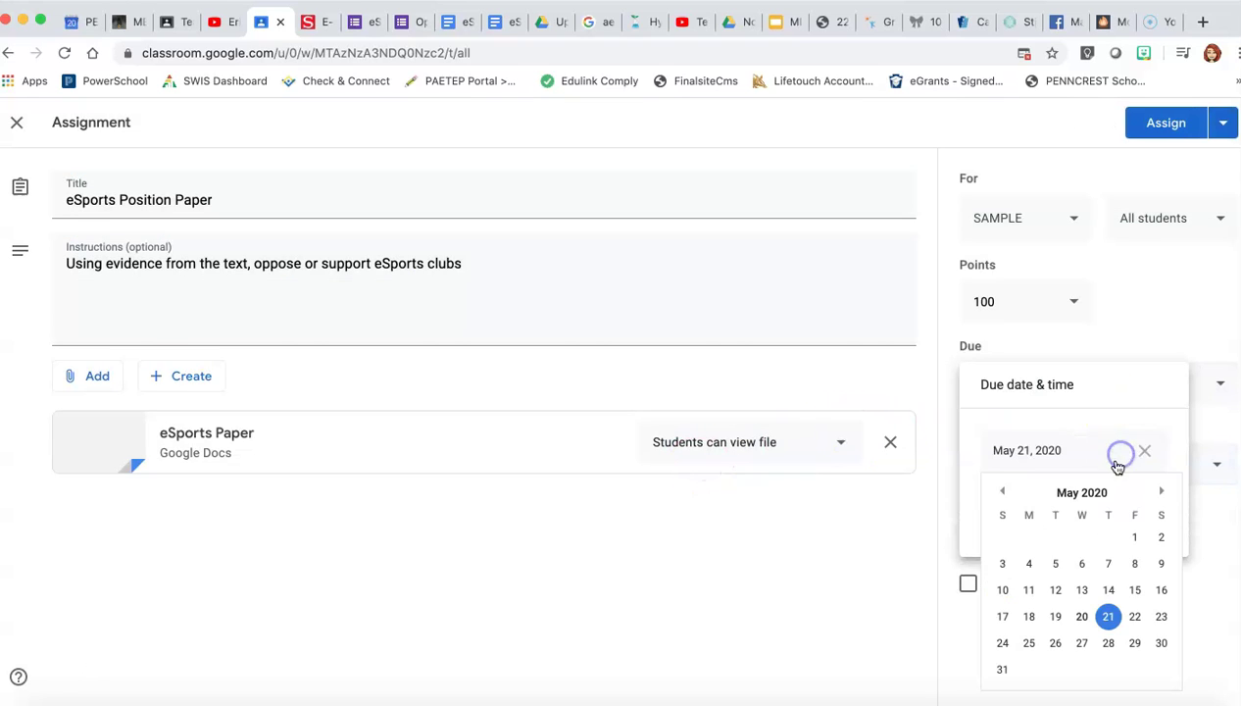
click(1081, 642)
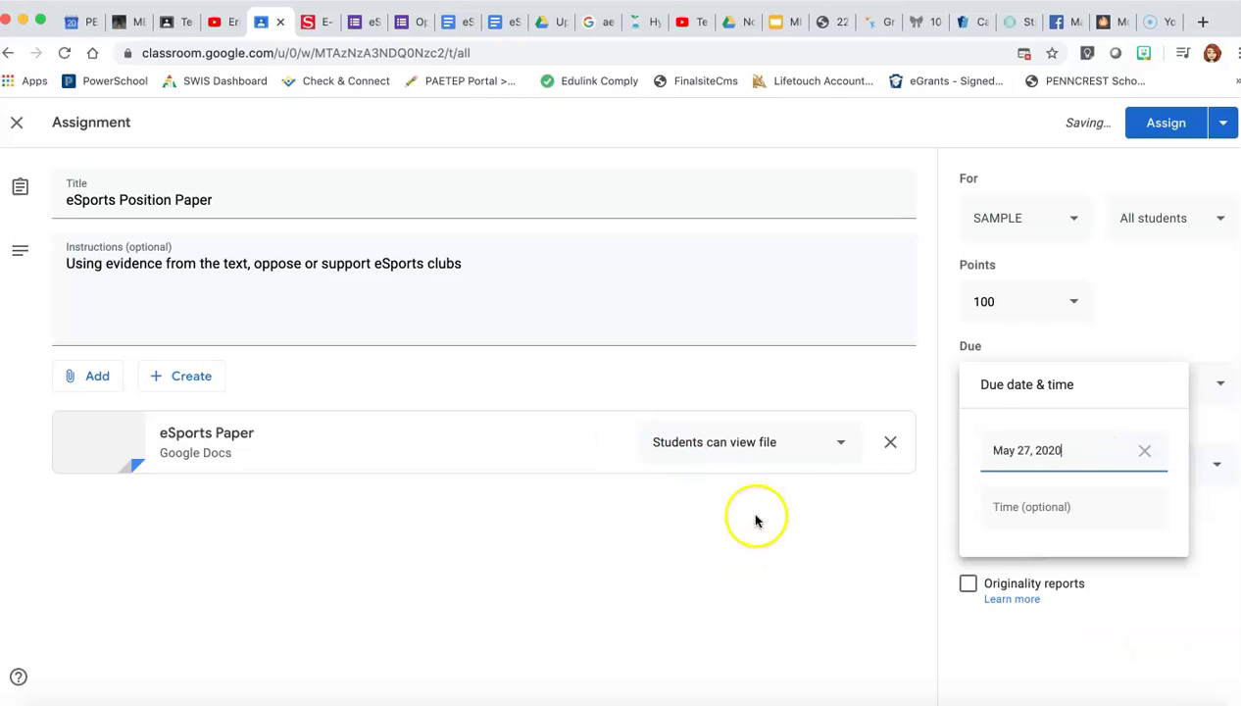
Step: Set the attached eSports Paper to make a copy for each student and assign the assignment
click(831, 453)
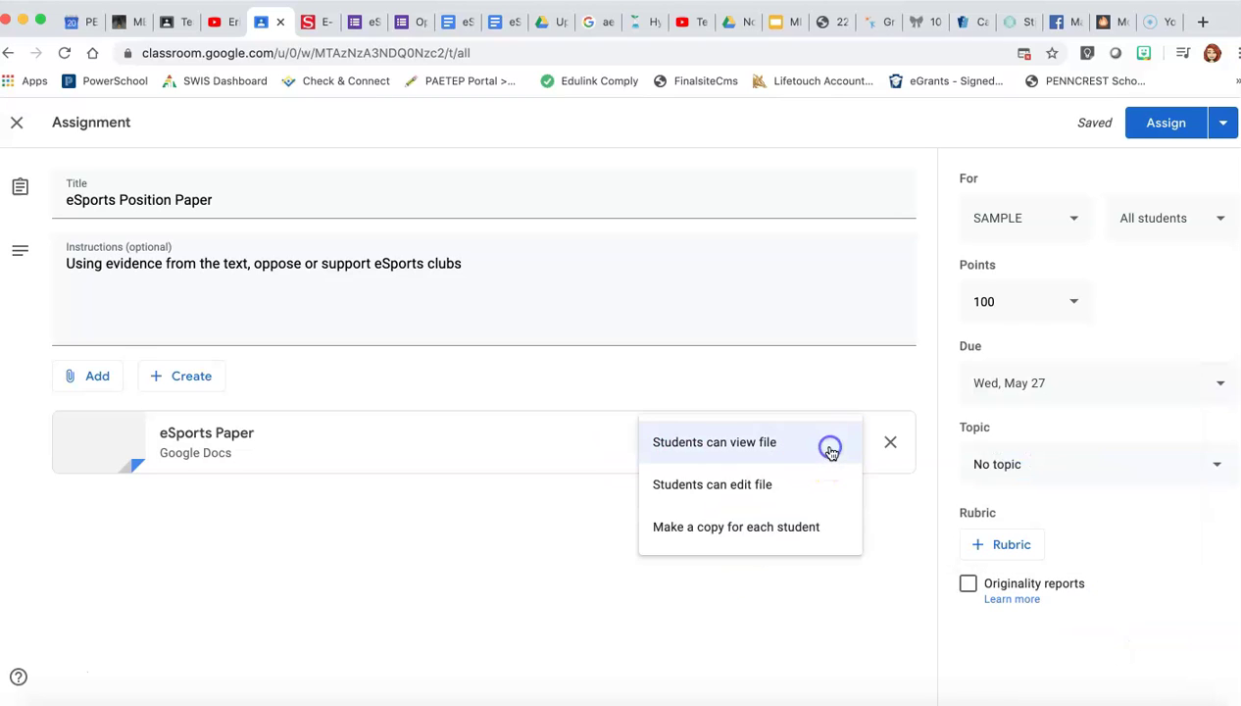
click(794, 532)
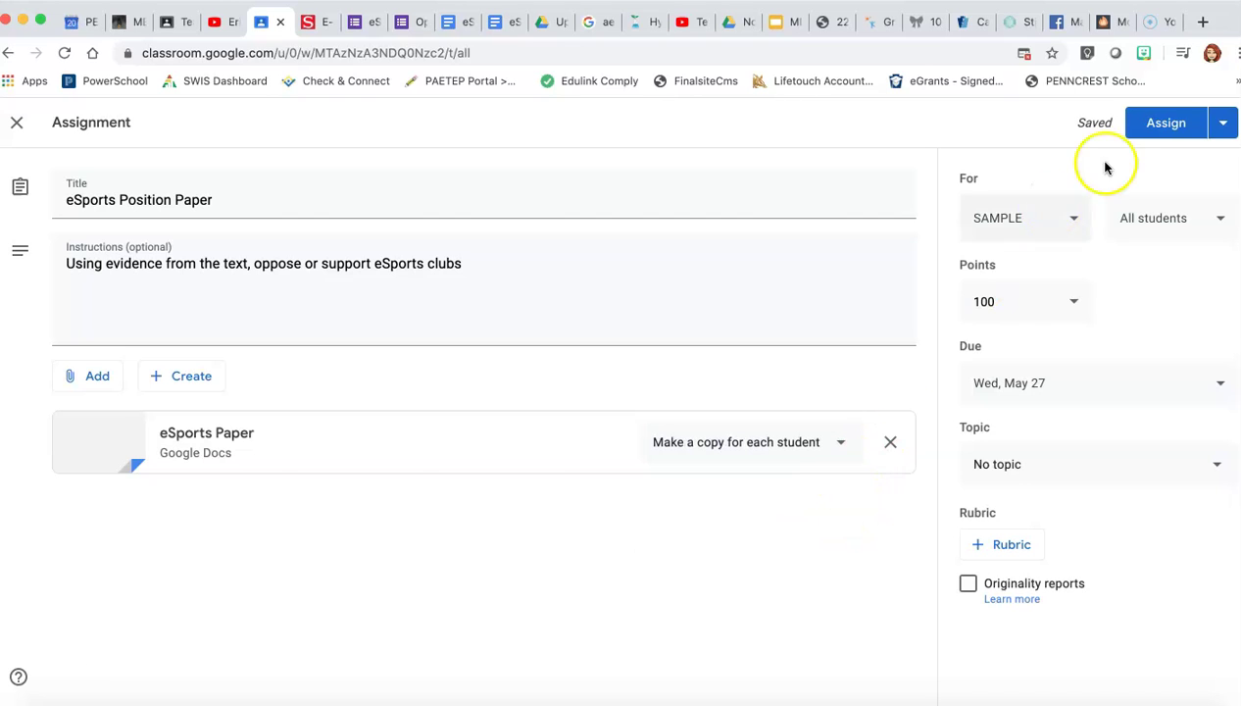
click(1177, 127)
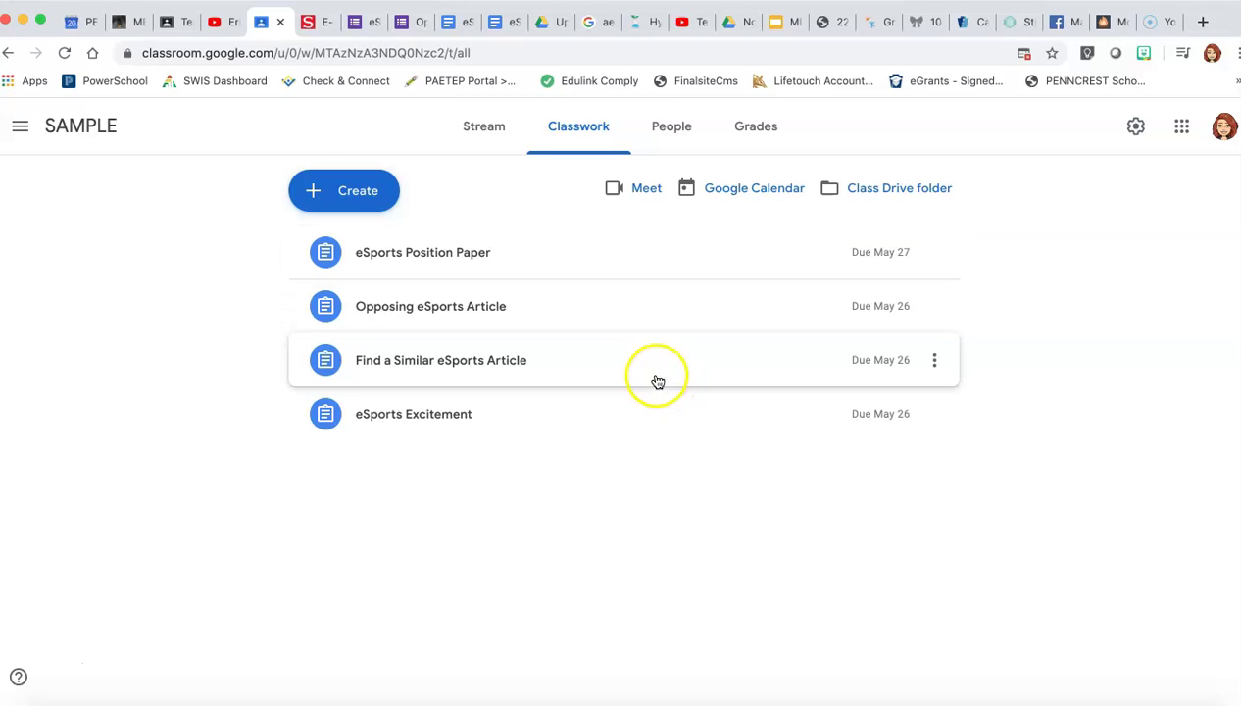
Step: Create a classwork topic named "eSports Assignment"
click(354, 186)
click(333, 389)
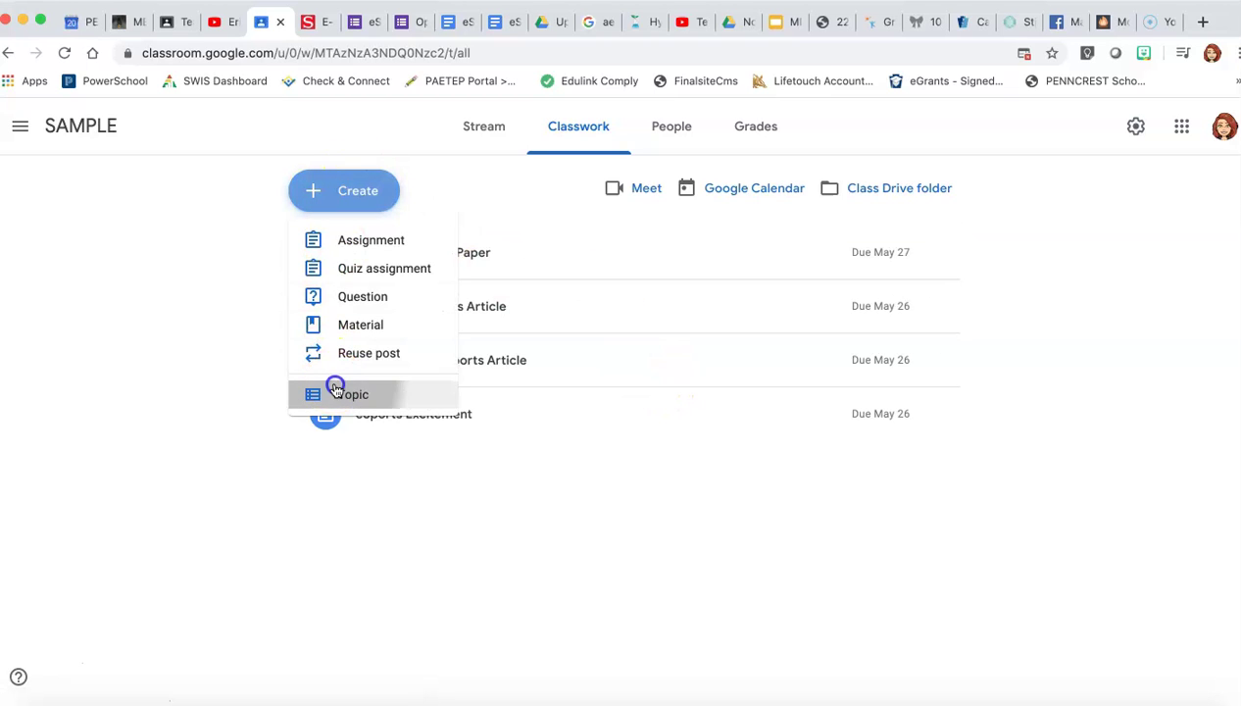
text(eS)
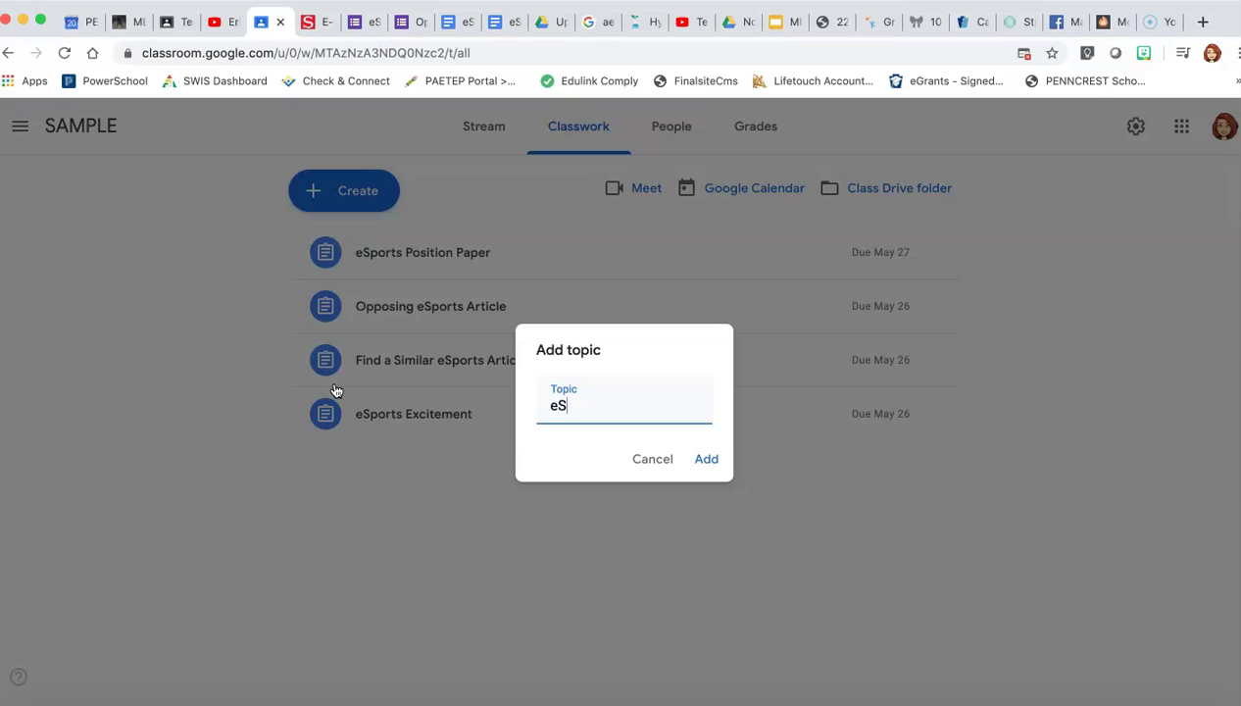
text(ports Assignment)
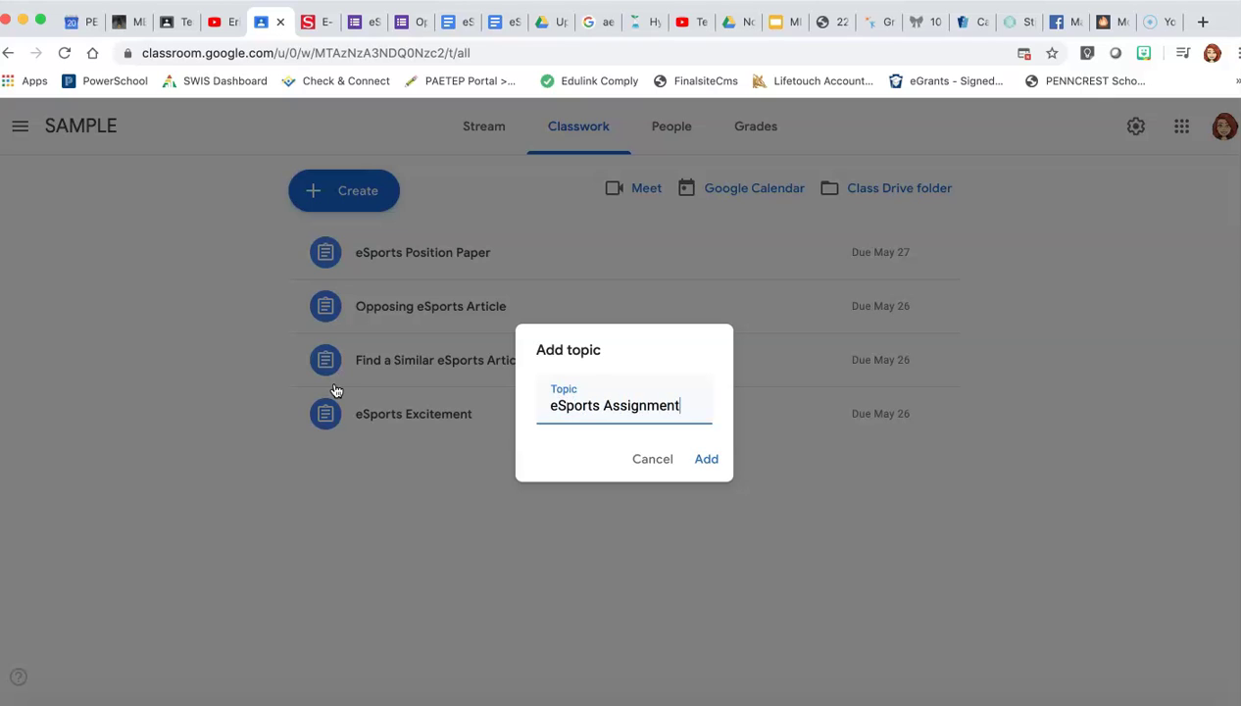
click(706, 459)
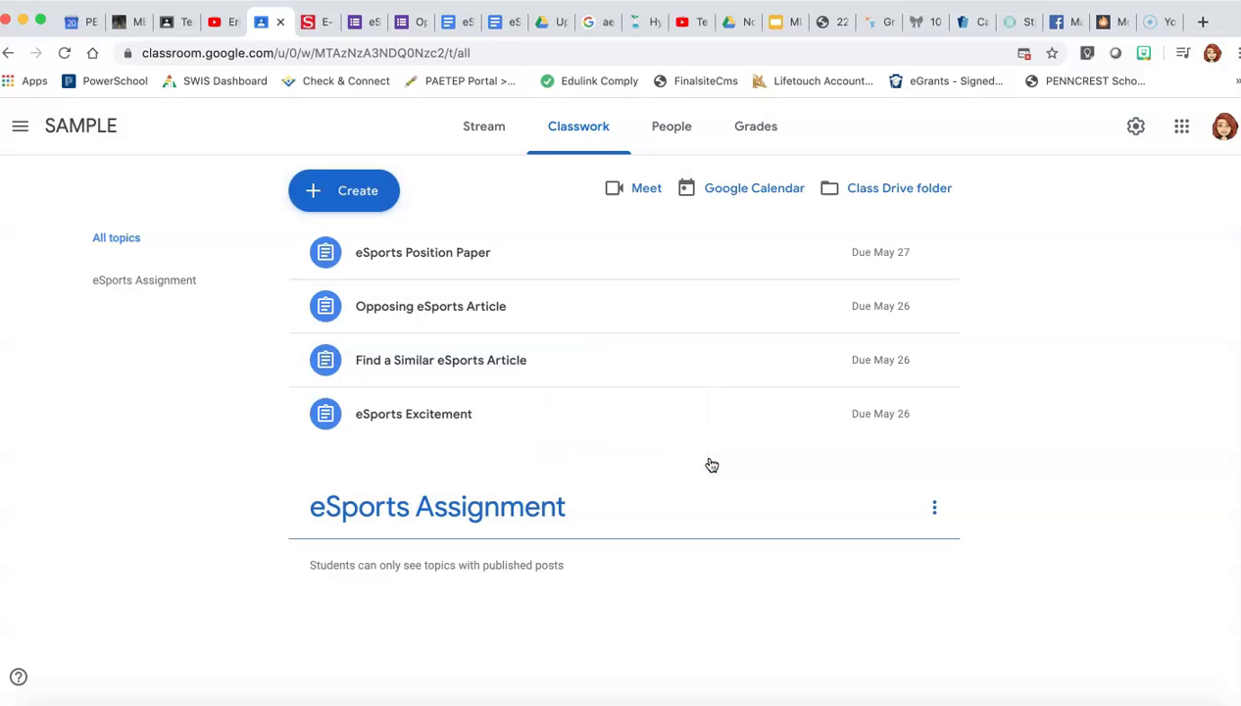
Step: Edit the eSports Position Paper assignment to put it under the eSports Assignment topic and save it
click(937, 257)
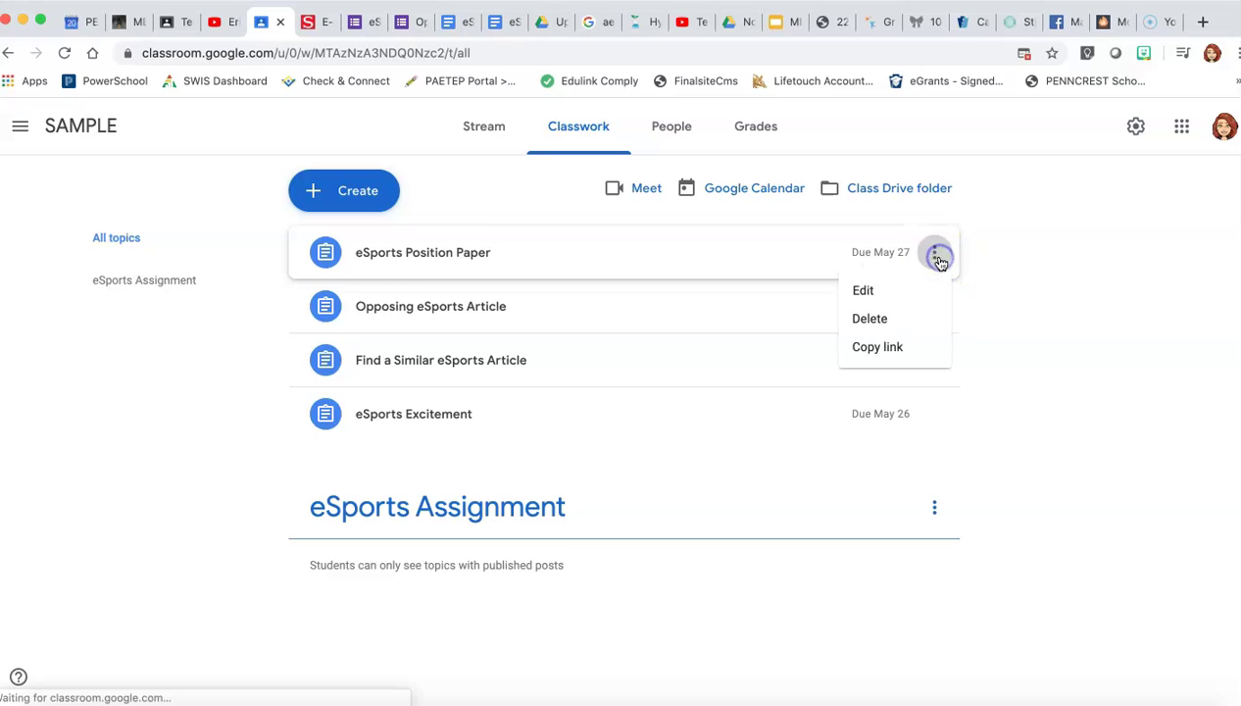
click(885, 292)
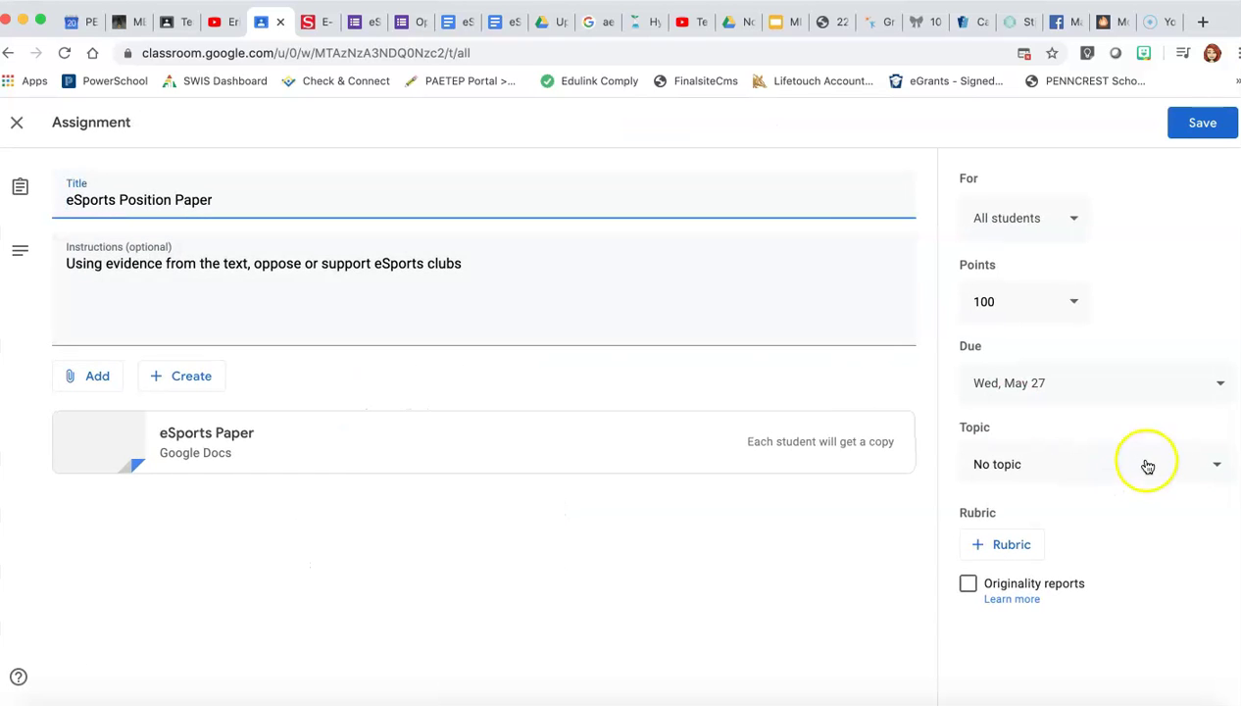
click(1212, 463)
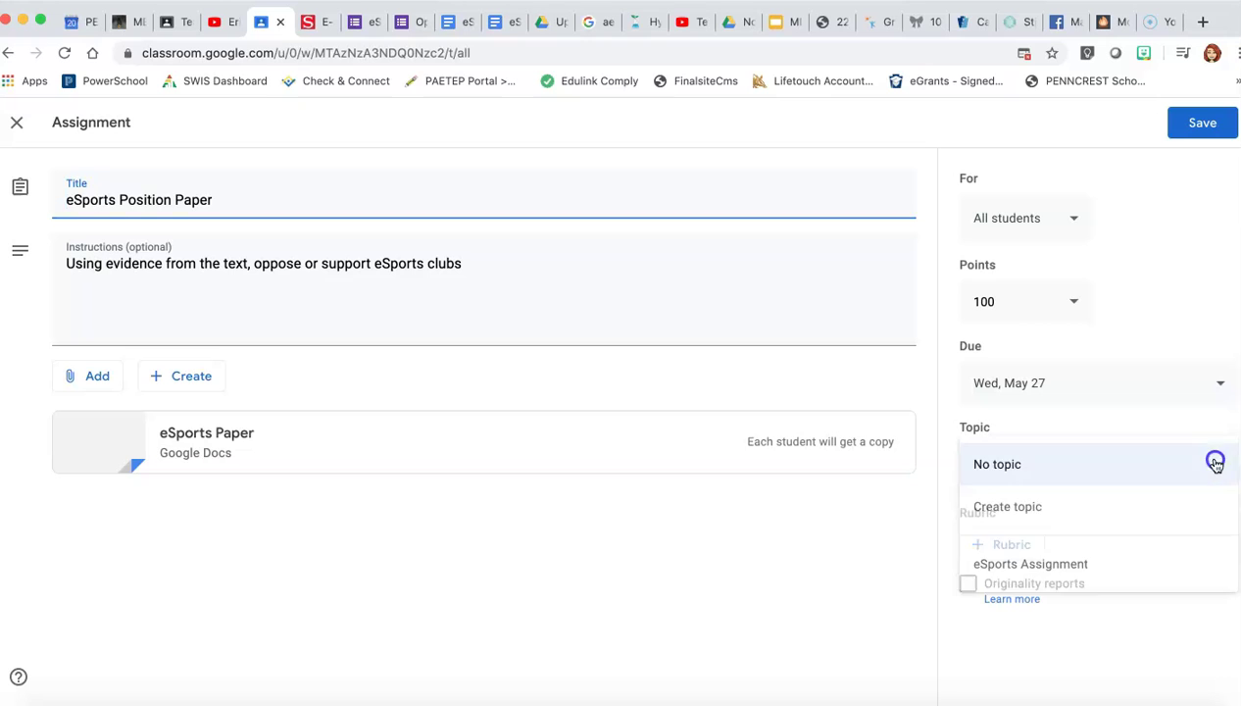
click(1109, 565)
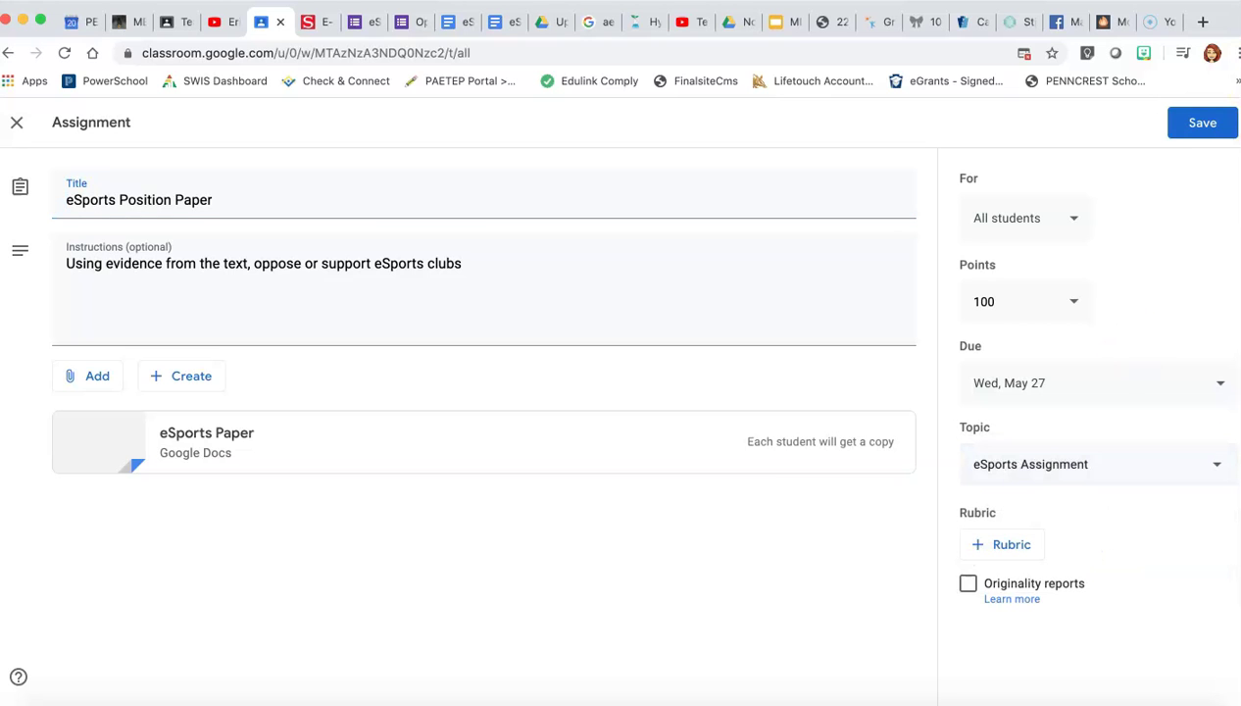
click(1205, 122)
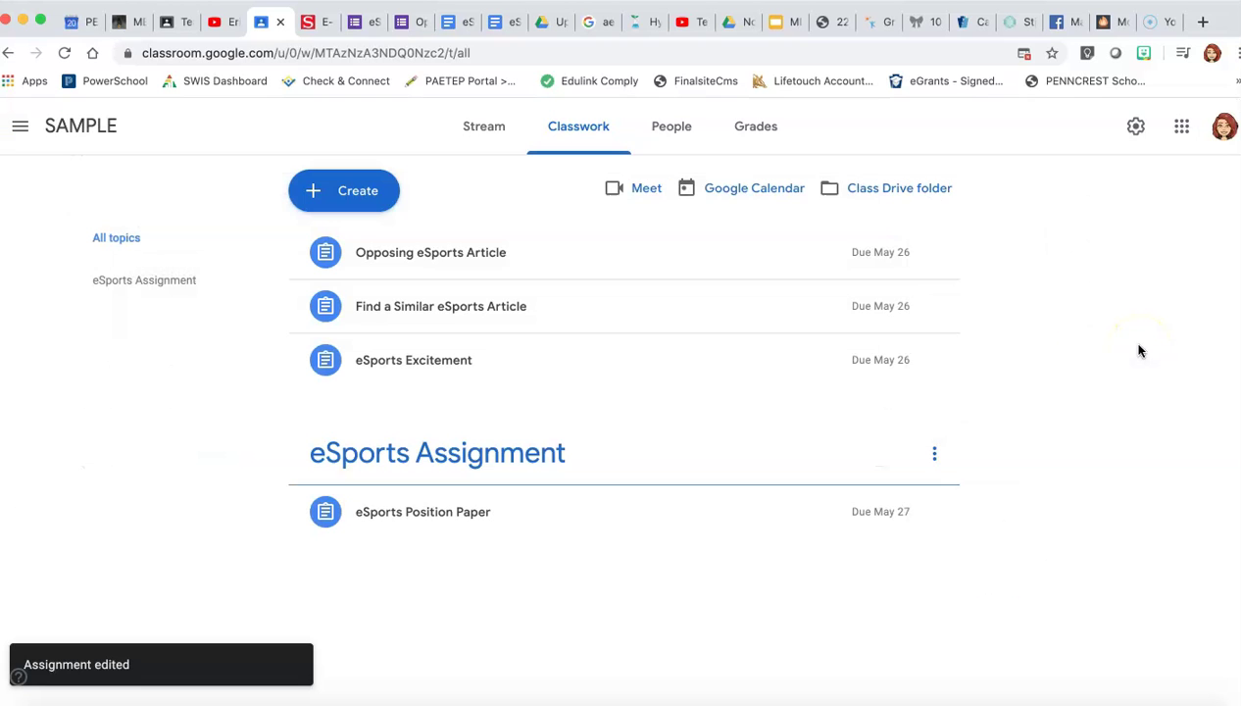
Step: Assign the Opposing eSports Article assignment to the eSports Assignment topic and save the change
click(934, 253)
click(902, 292)
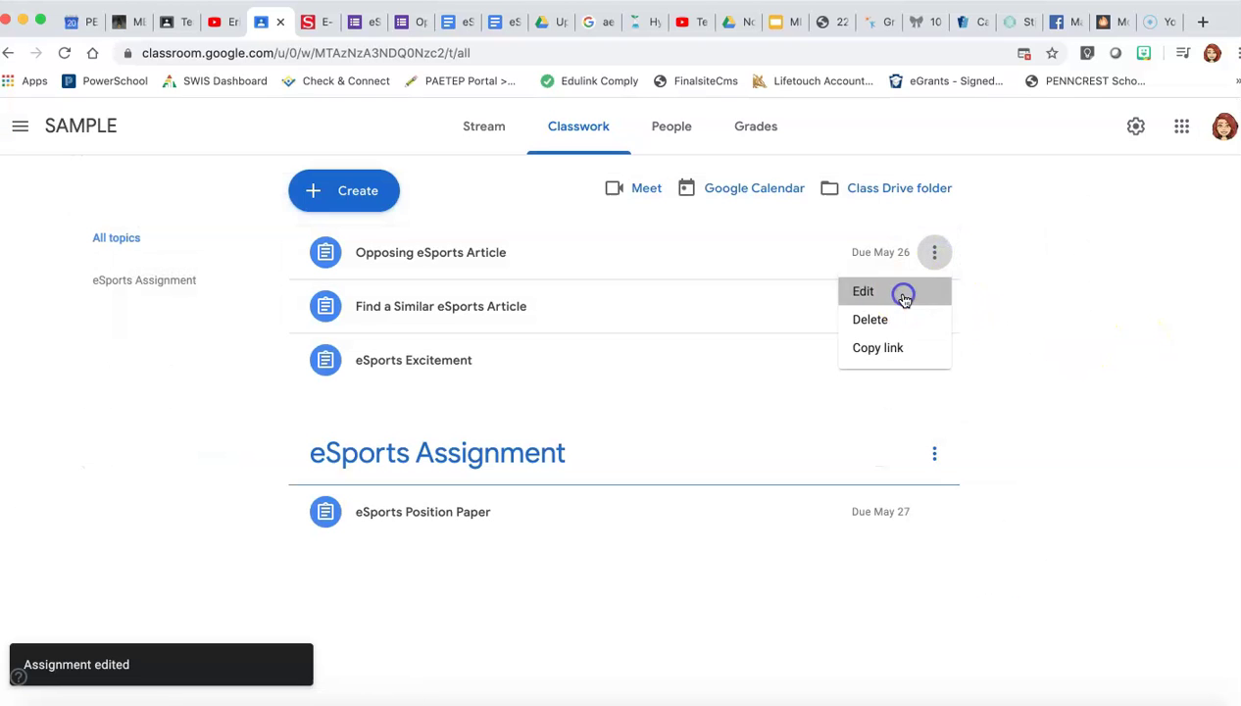
click(1137, 464)
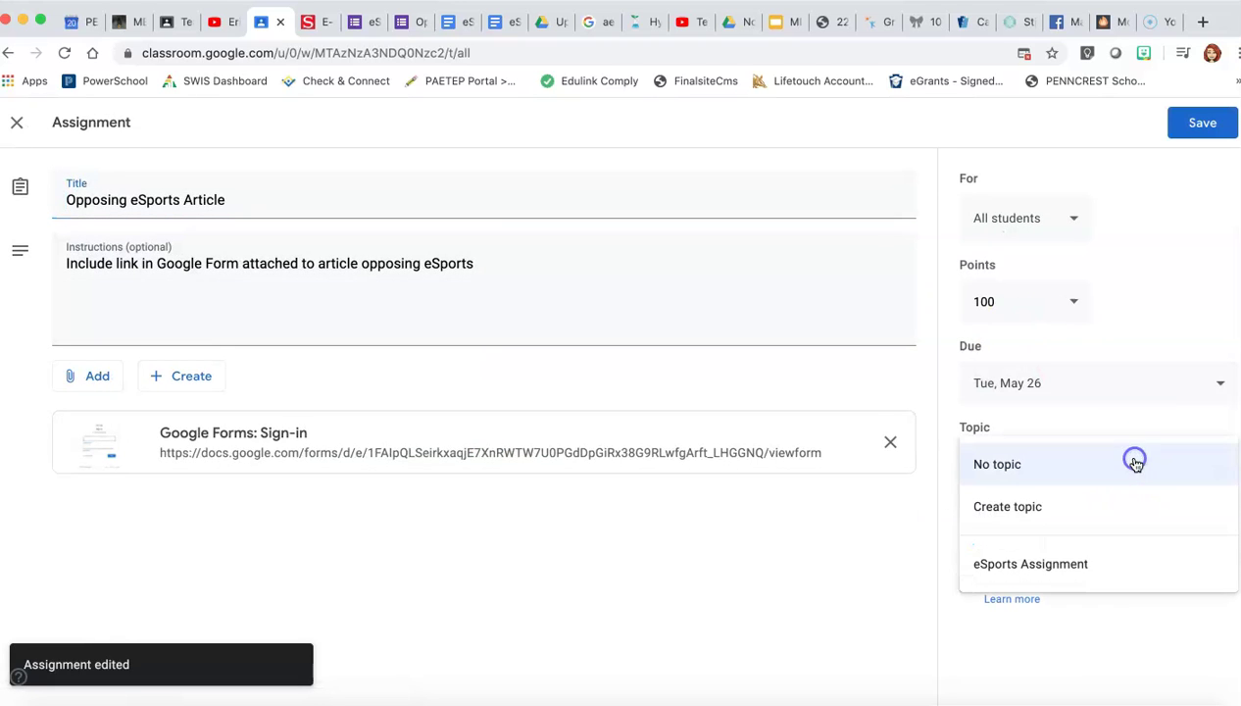
click(1087, 563)
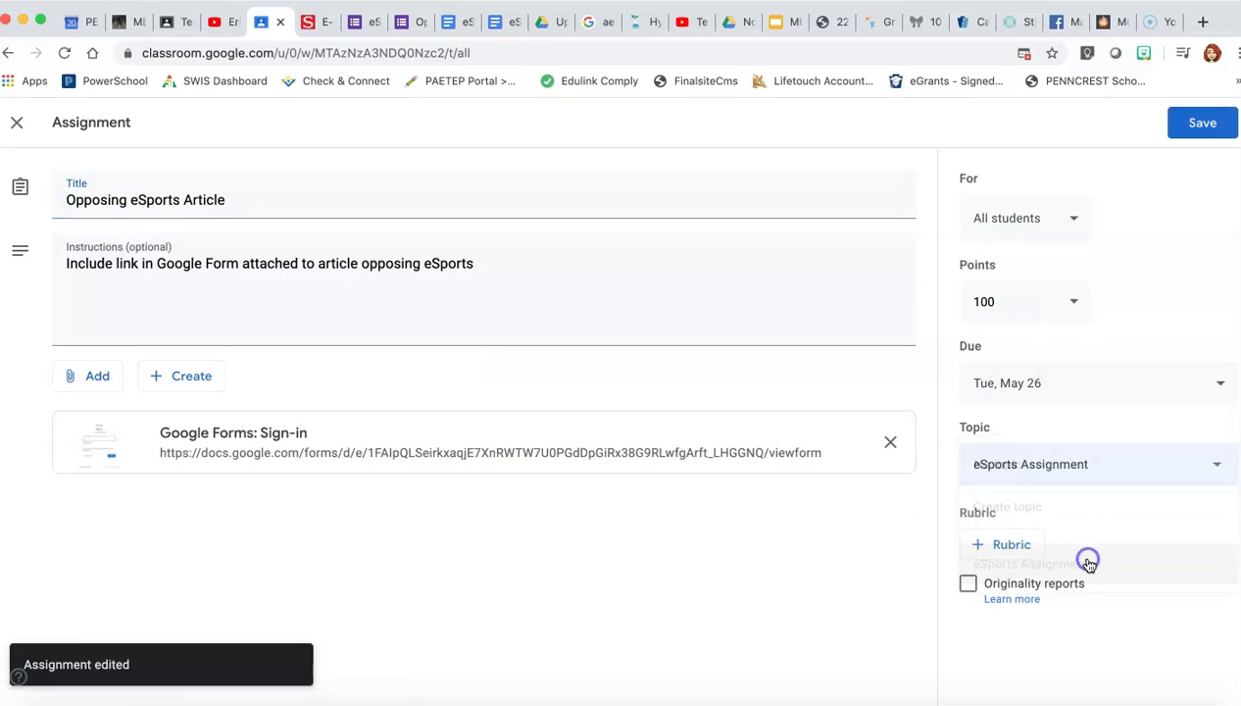
click(1200, 124)
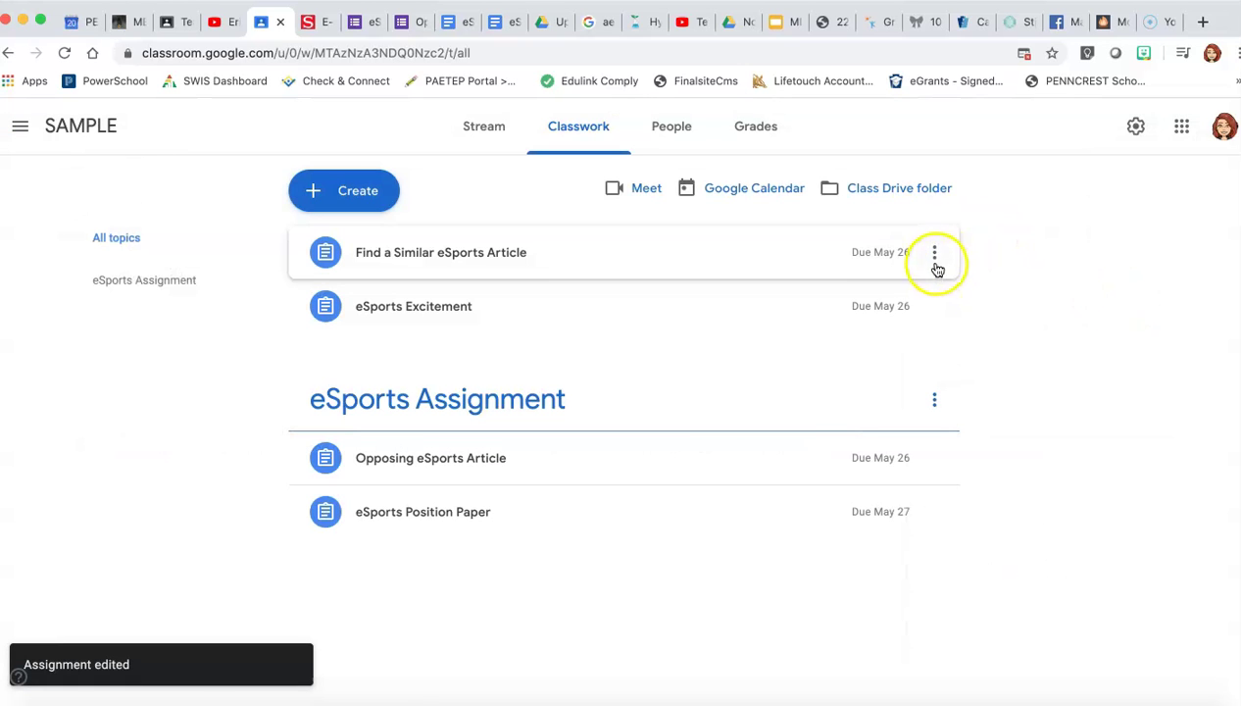
Step: Set the topic of the Find a Similar eSports Article assignment to eSports Assignment and save
click(934, 256)
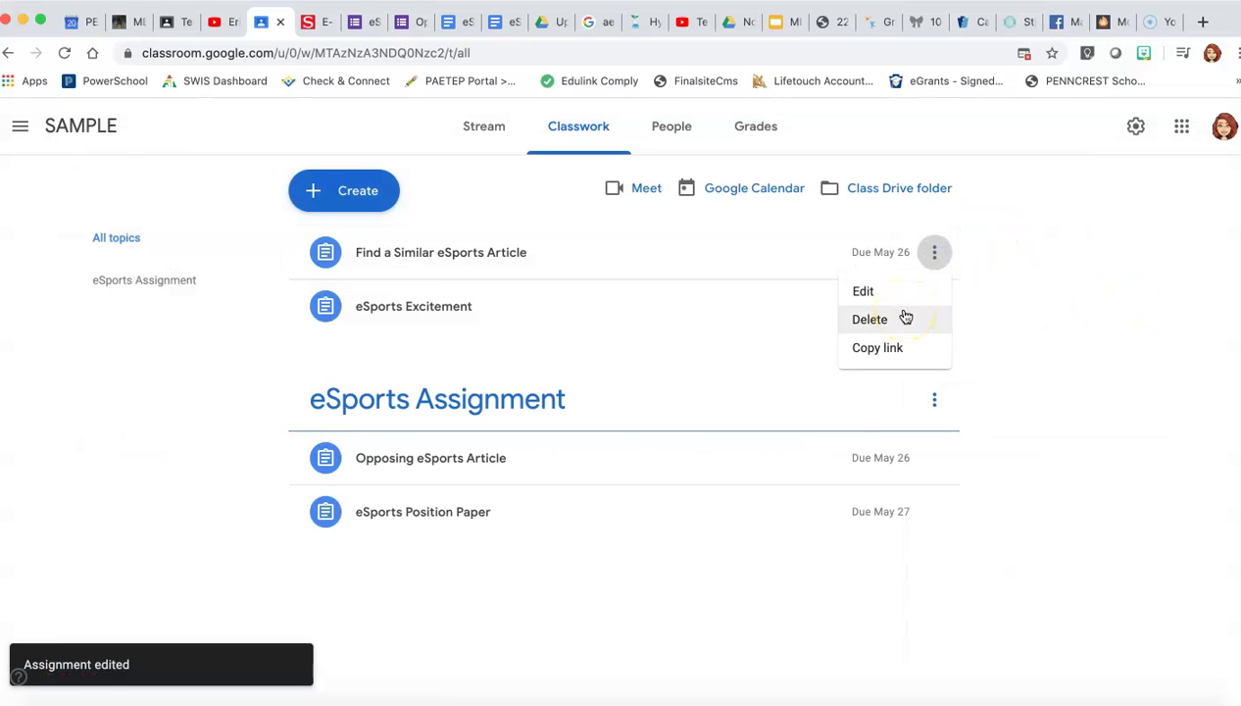
click(903, 294)
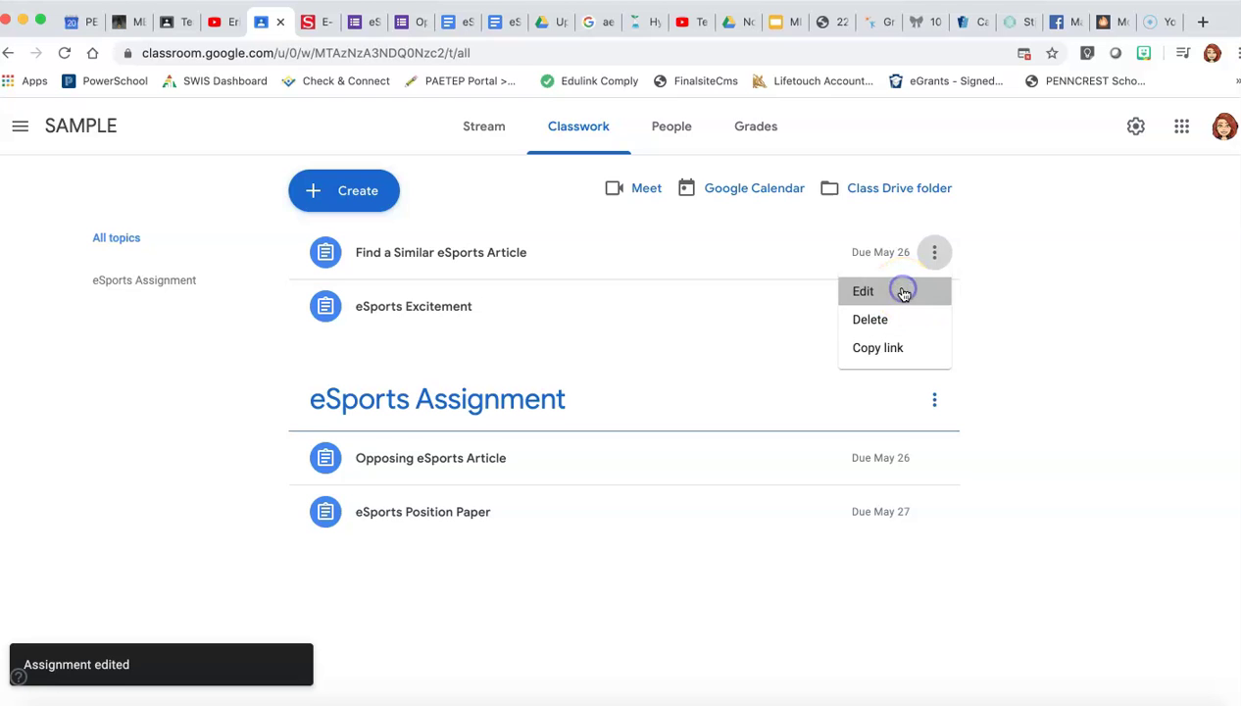
click(1185, 464)
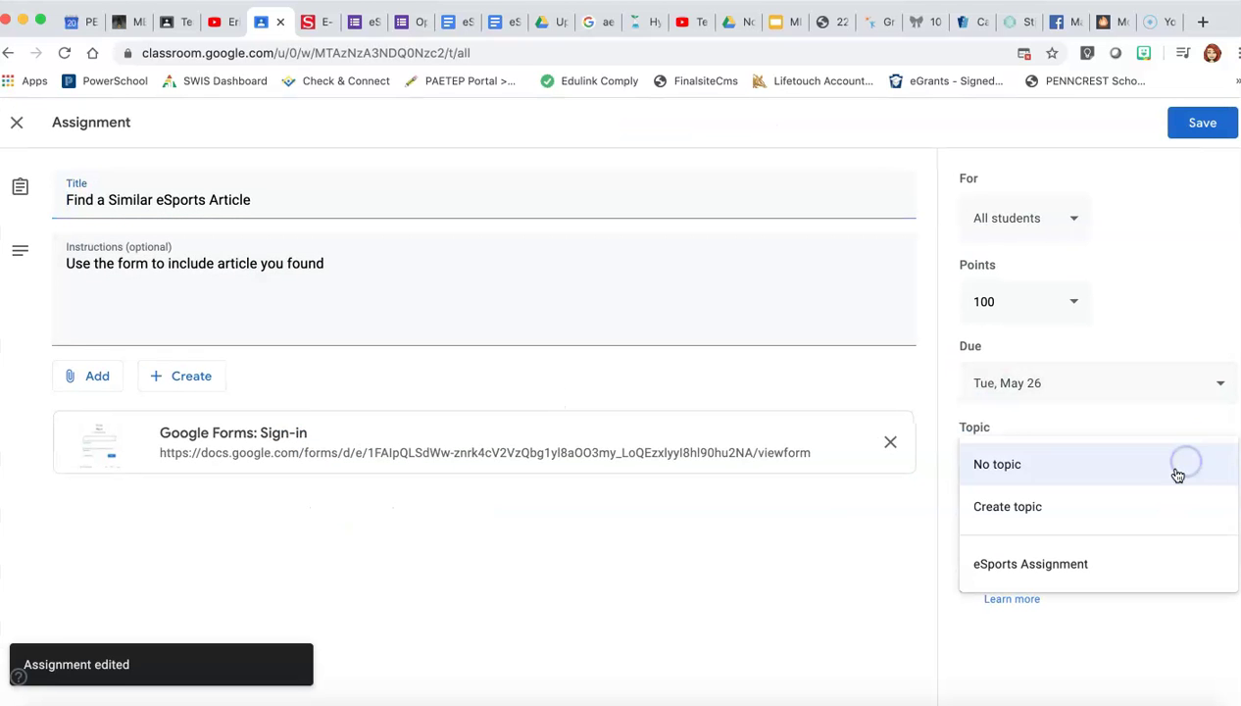
click(1121, 563)
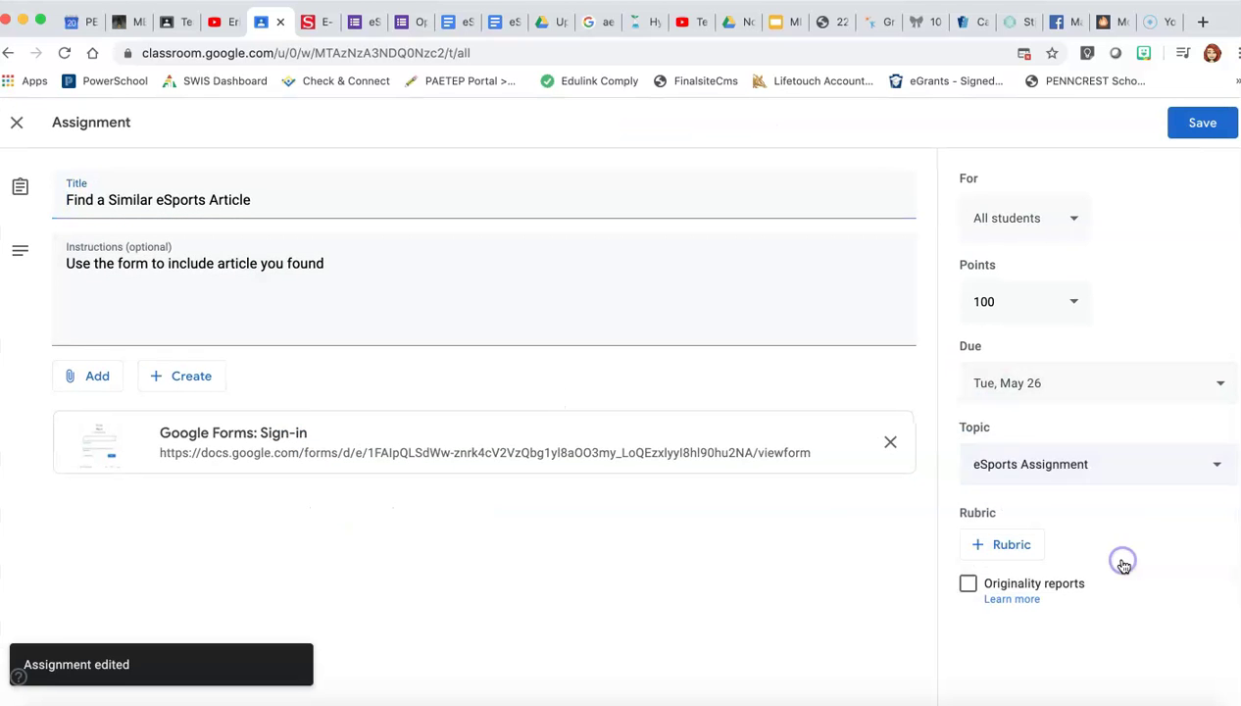
click(1201, 126)
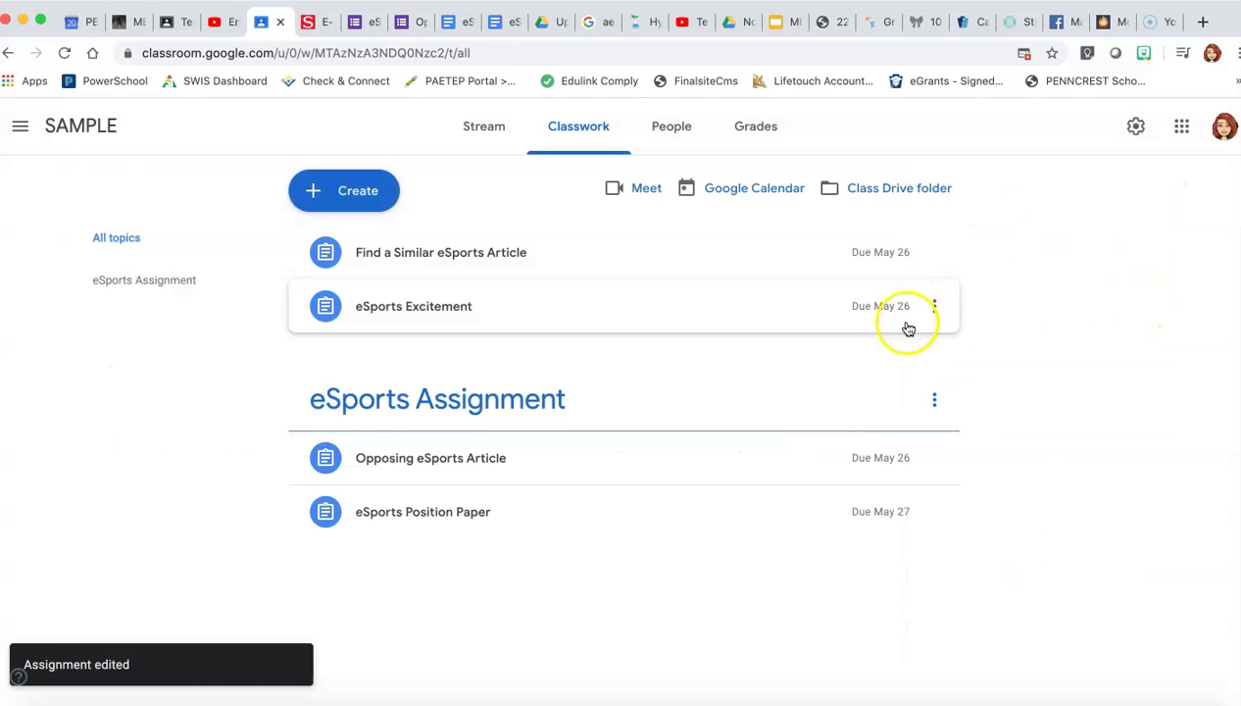
Step: Place the eSports Excitement assignment under the eSports Assignment topic and save it
click(934, 306)
click(919, 351)
click(1191, 469)
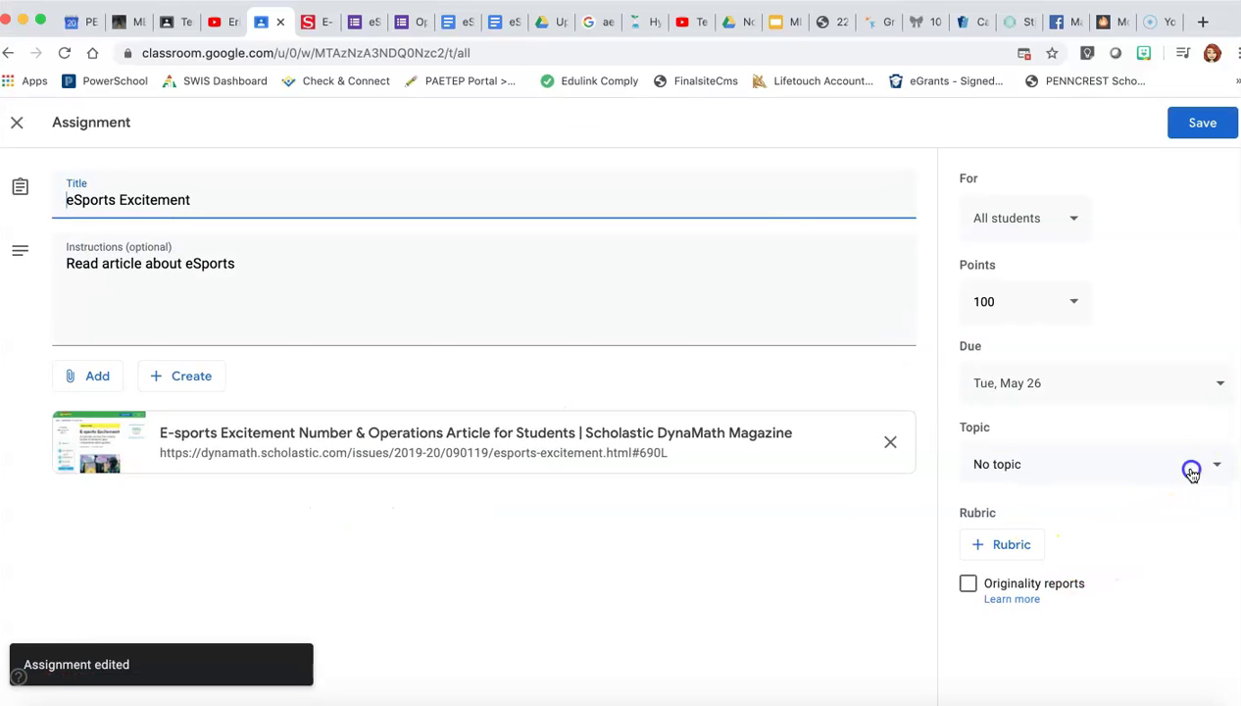
click(1125, 560)
click(1205, 126)
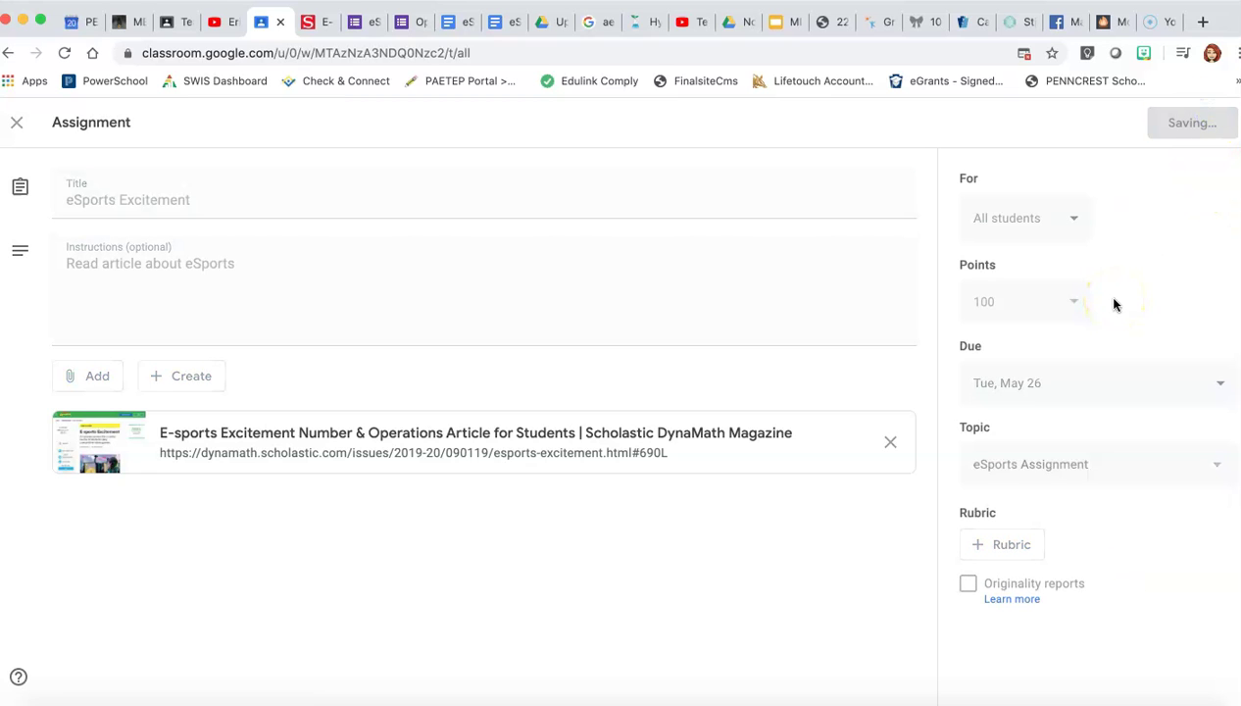
Step: Move eSports Excitement to the end of the eSports Assignment topic, then return it to first place
click(936, 254)
click(1020, 299)
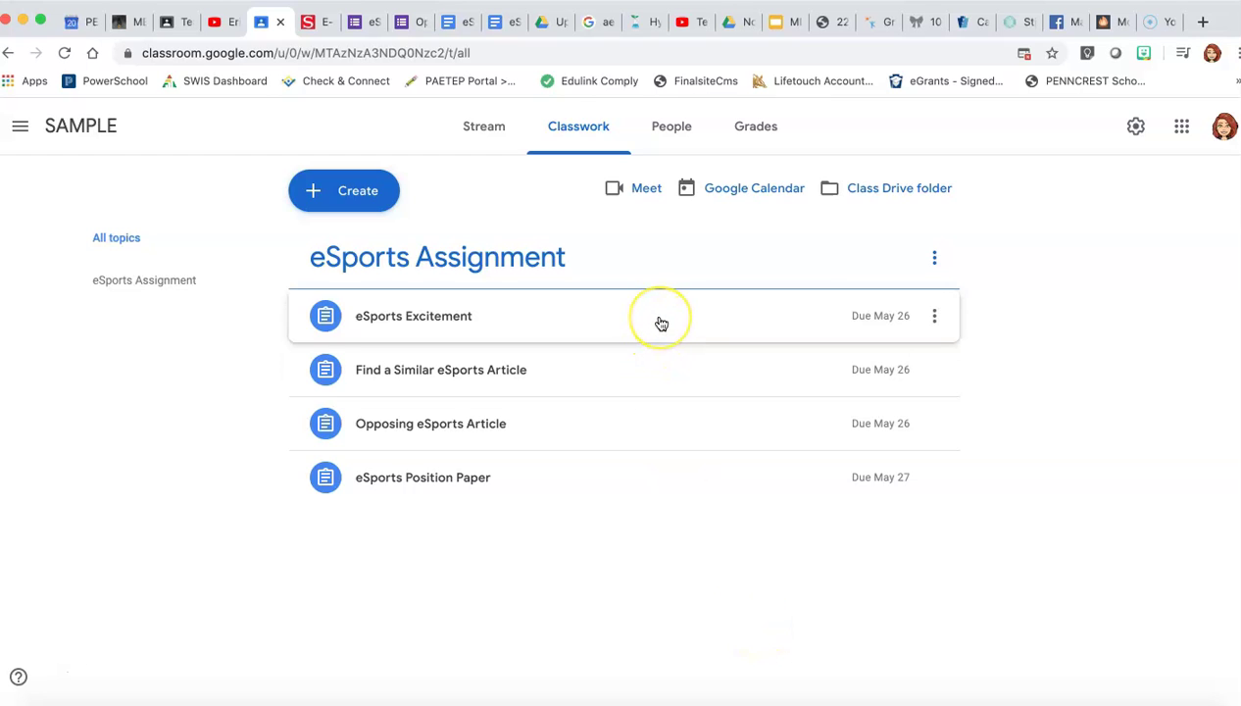
drag(661, 323, 628, 442)
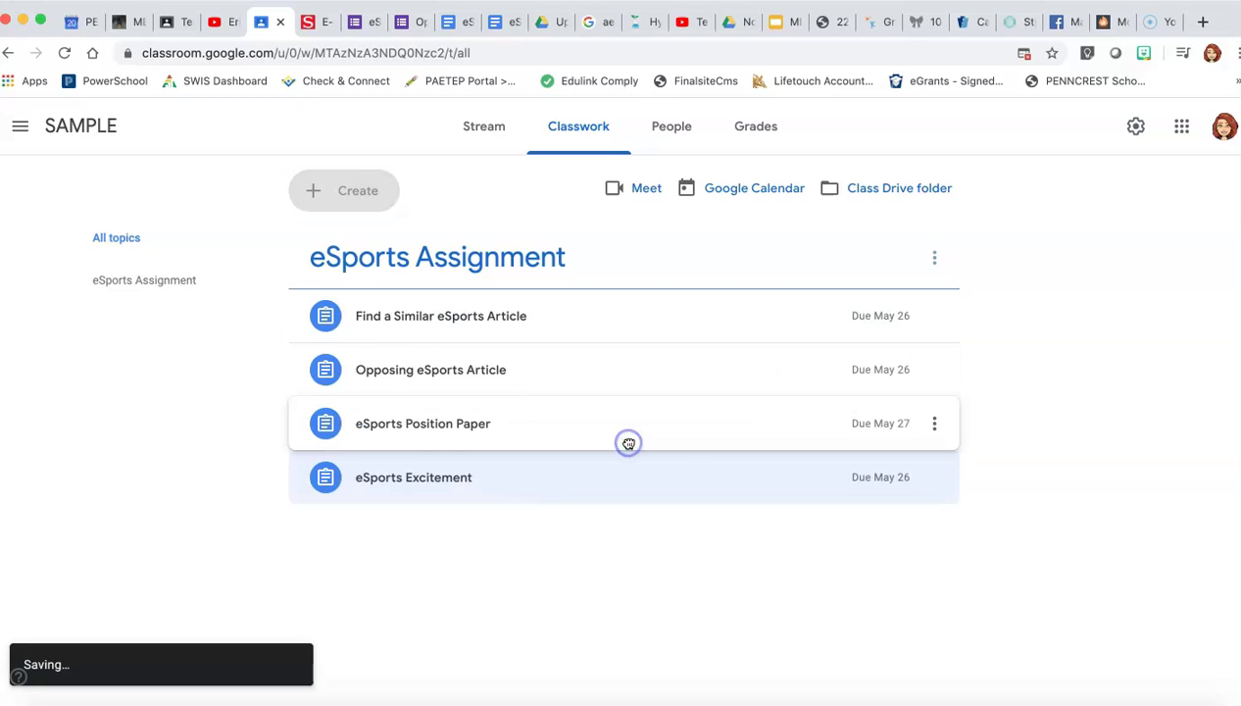
drag(618, 488, 585, 317)
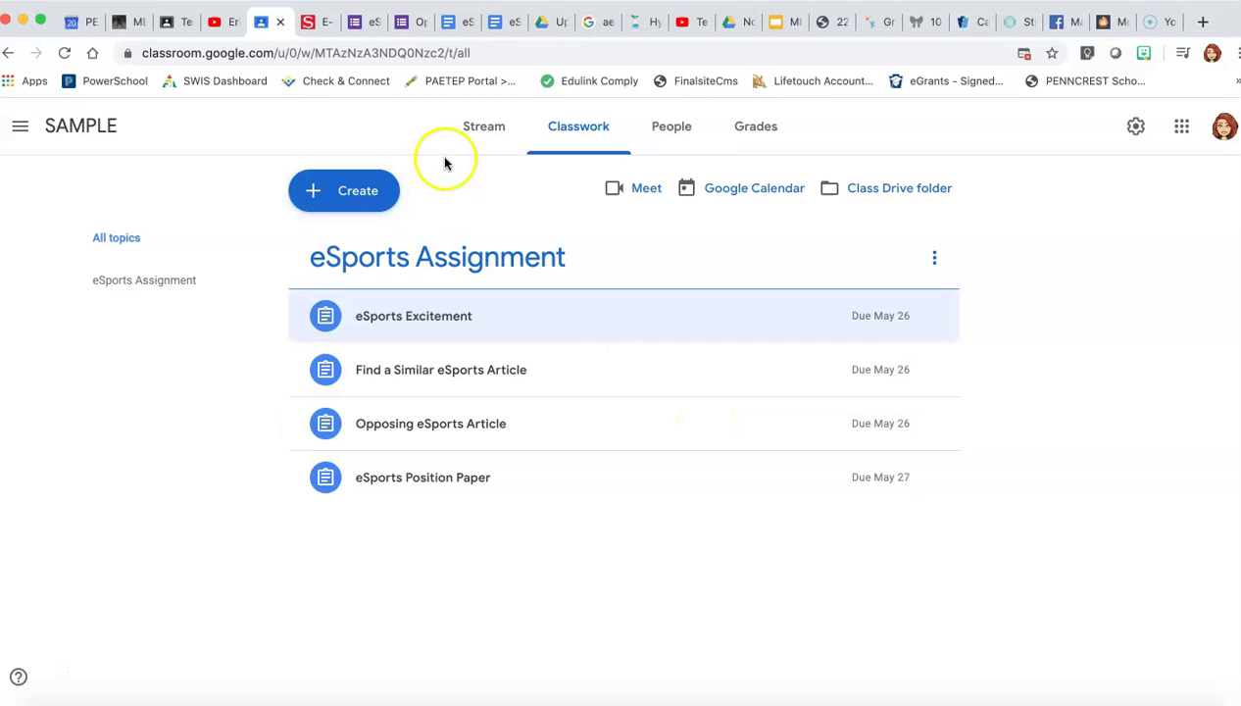
Step: Create a classwork topic named "Week 1"
click(370, 190)
click(388, 393)
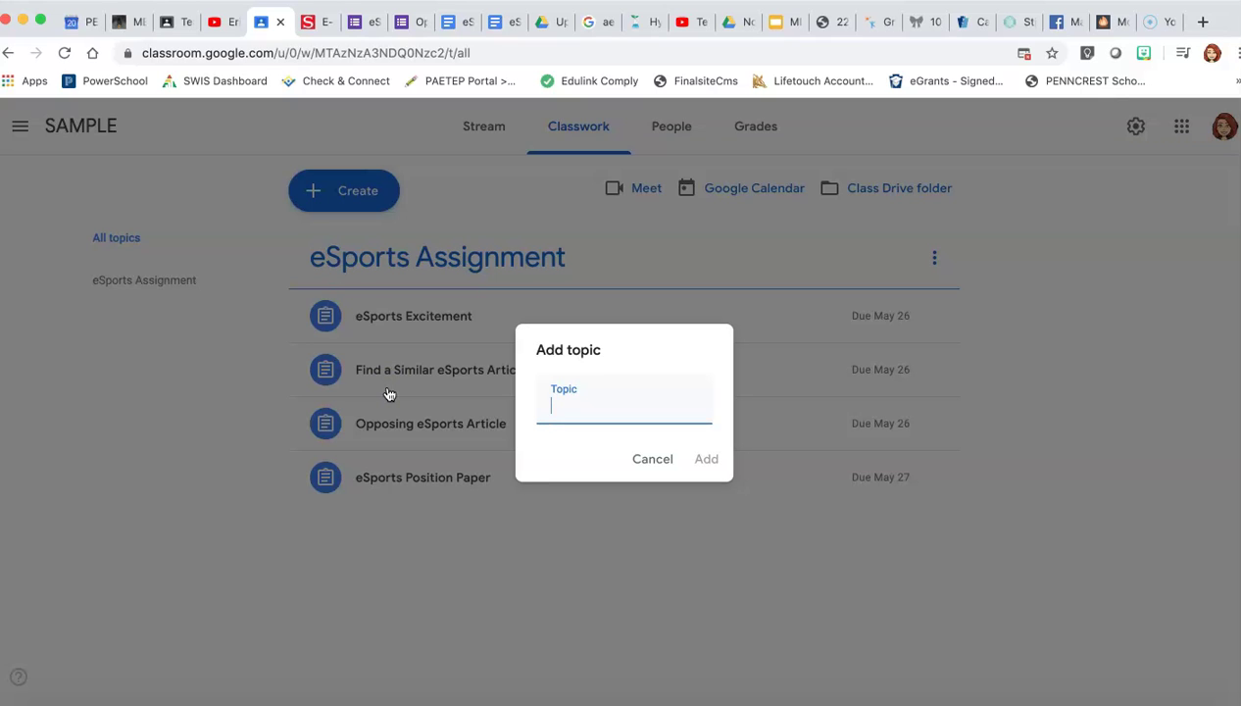
text(Week 1)
click(705, 458)
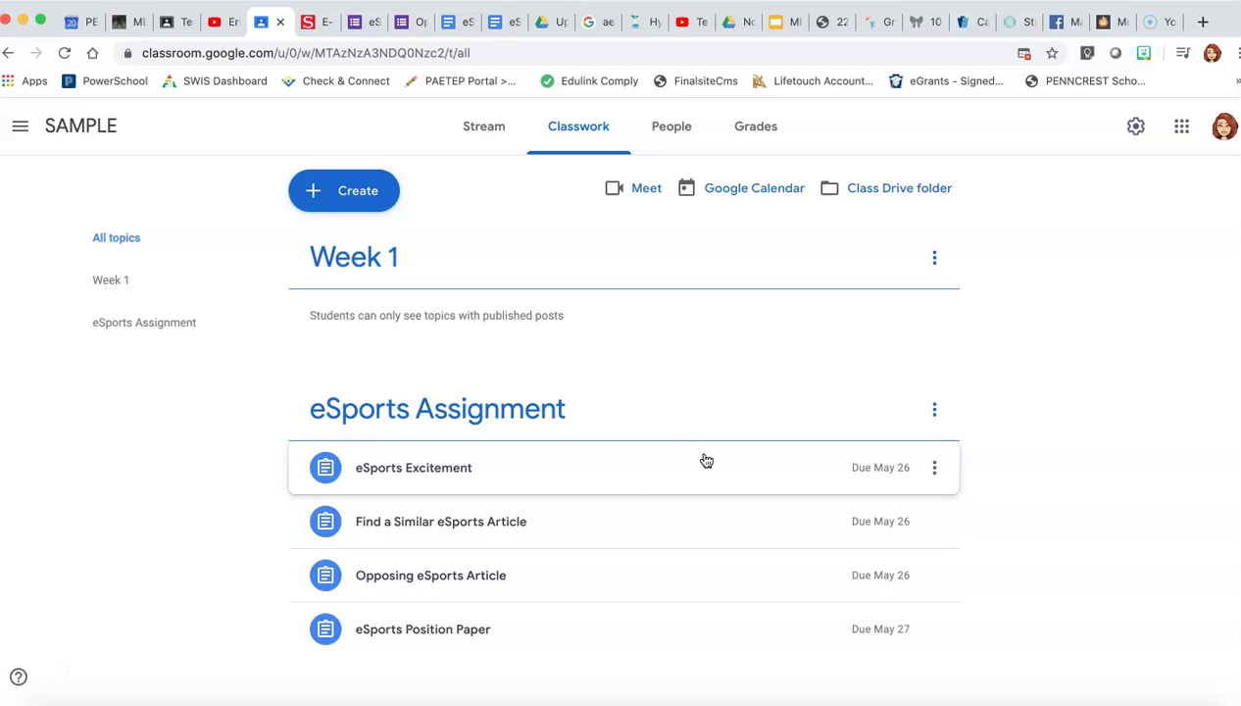
Step: Create a classwork topic named "May 26 - June 3"
click(360, 187)
click(395, 395)
text(May)
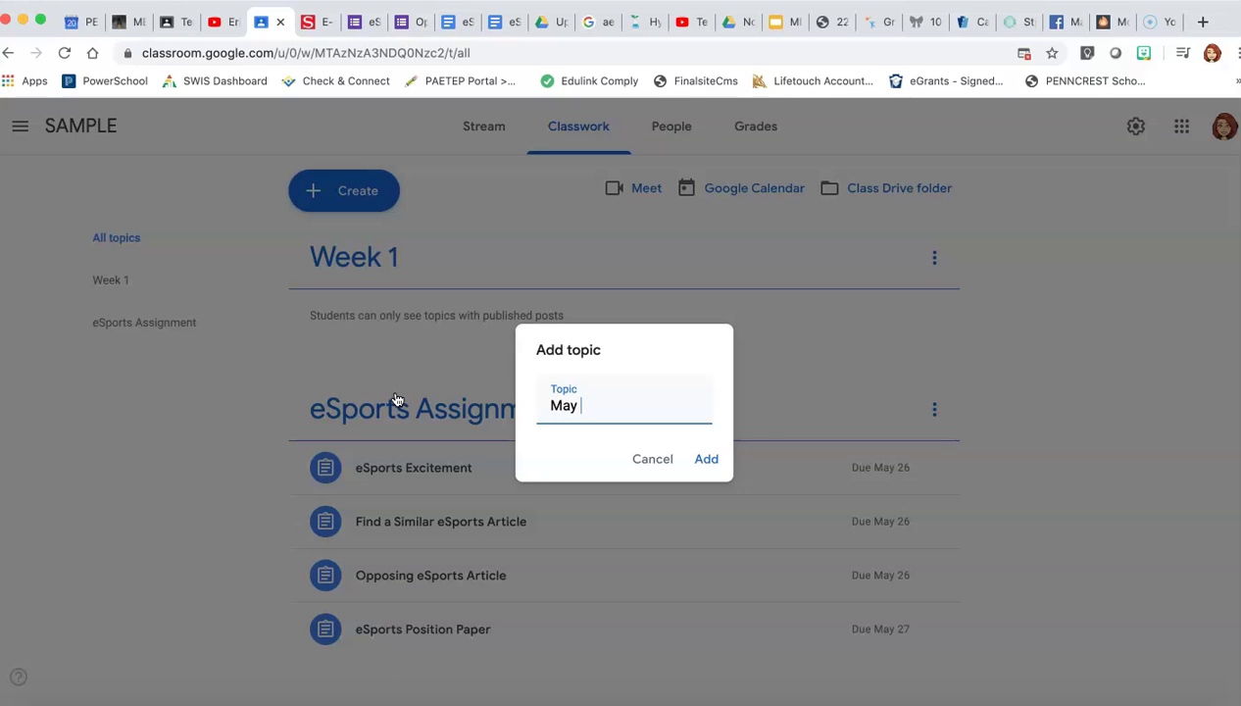
text( 26 - June 3)
click(712, 459)
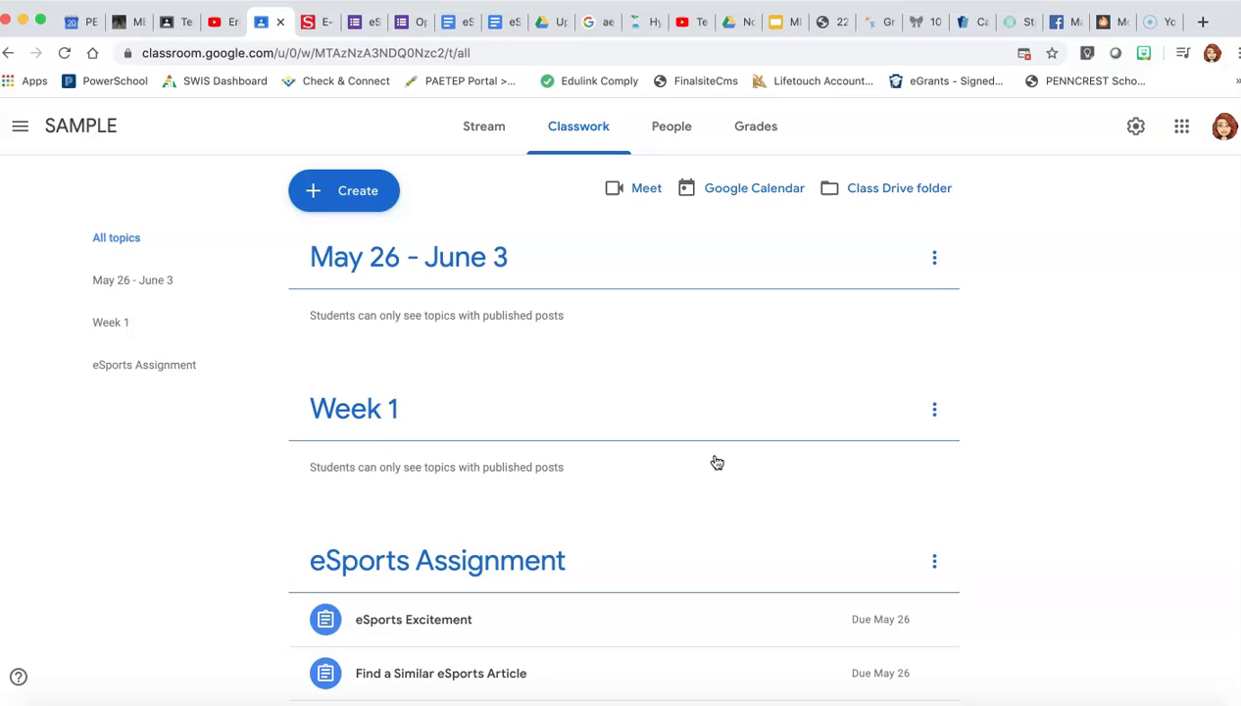
scroll(1004, 527, down, 3)
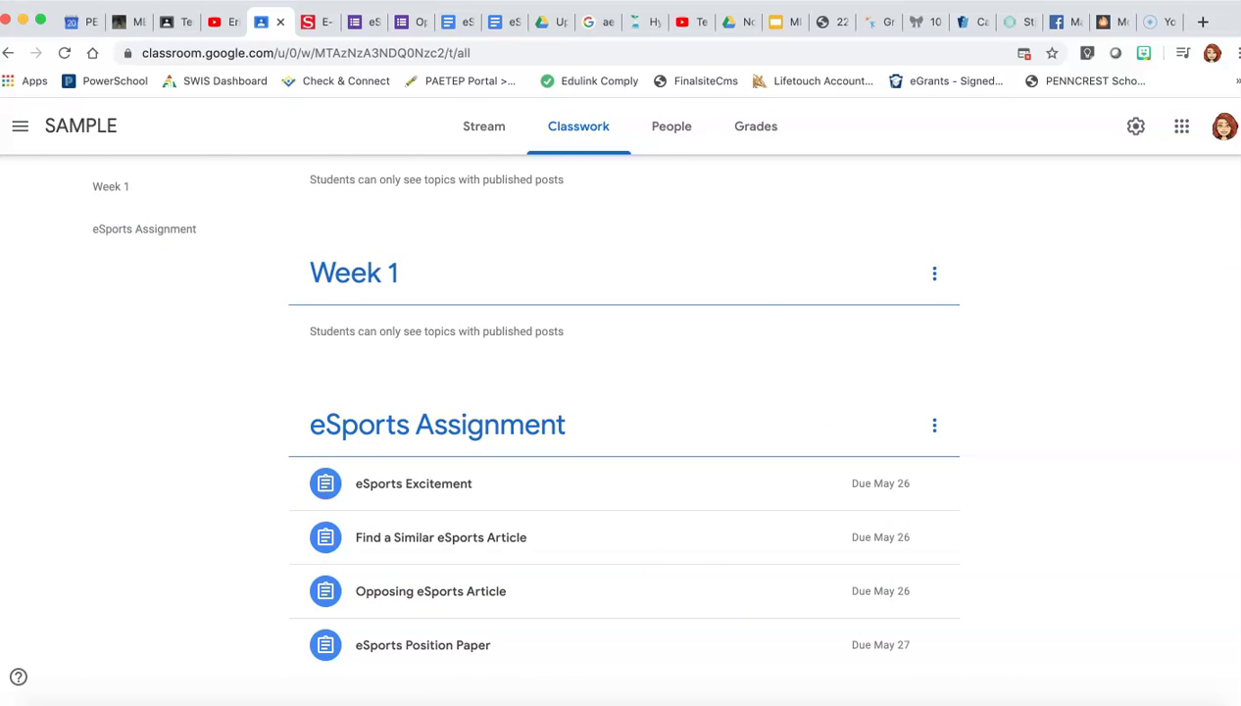
Step: Switch to the eSports Research Project document, open its eSports Excitement link and copy the article's web address
click(495, 28)
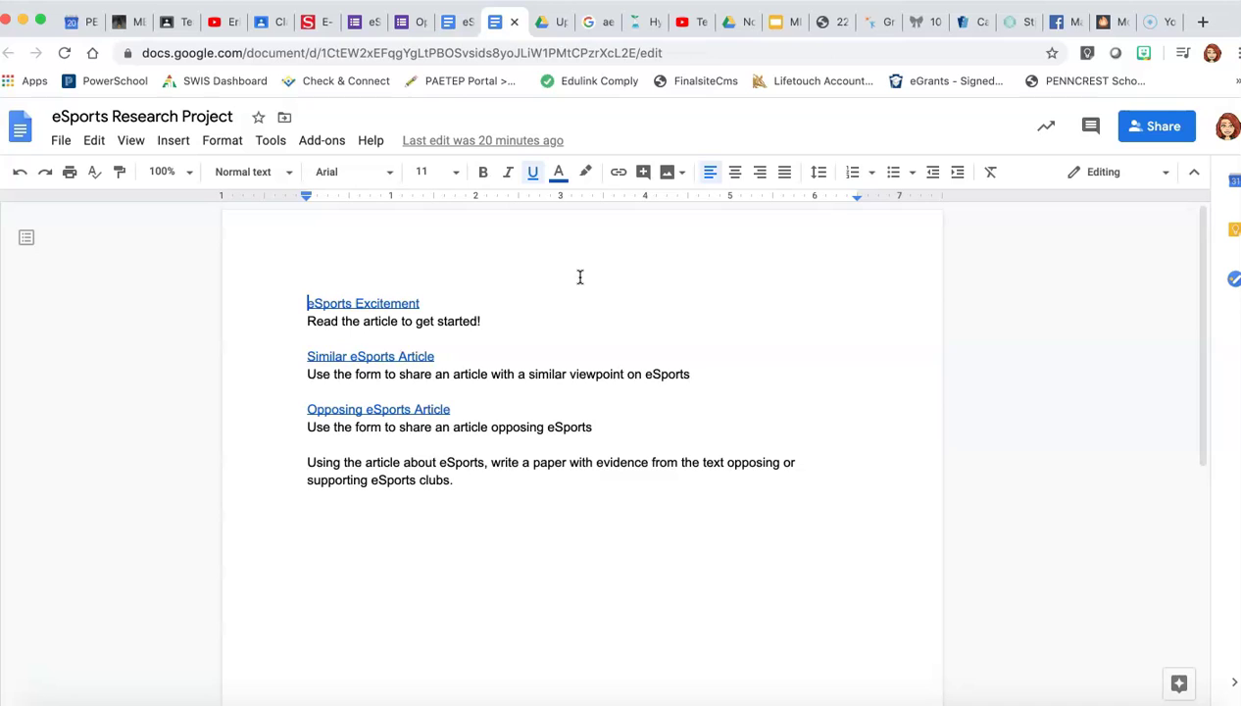
click(381, 302)
click(396, 327)
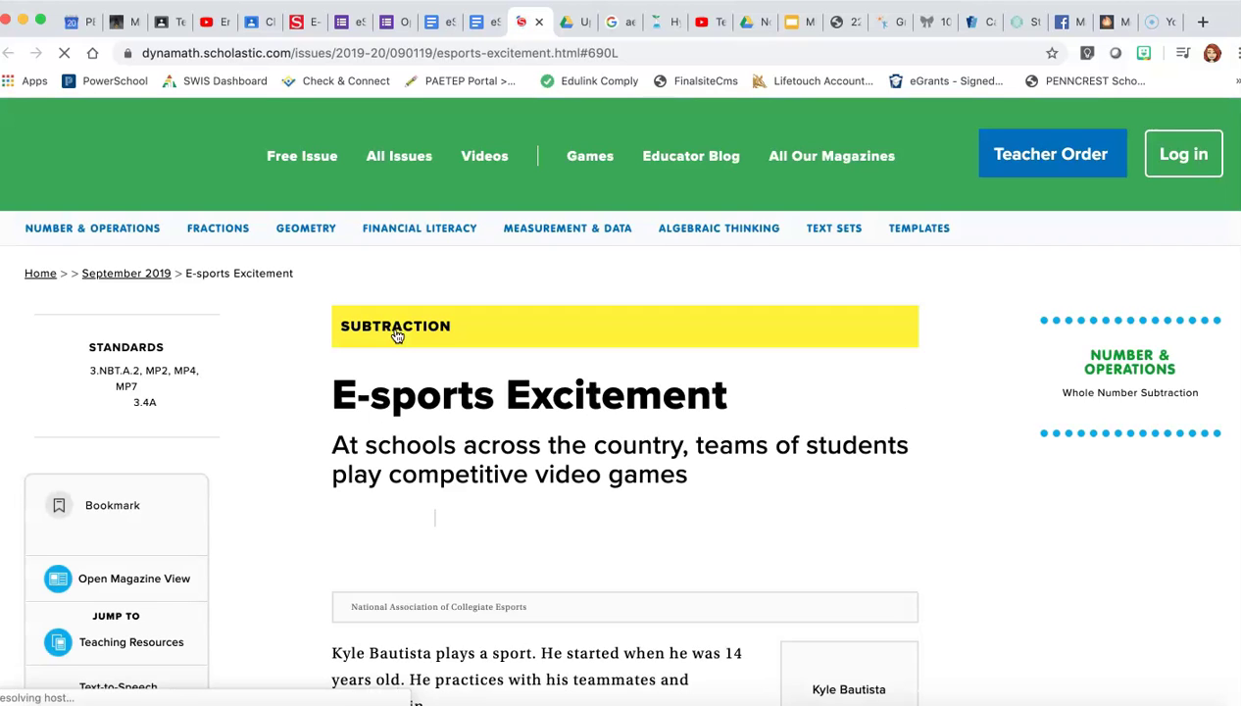
click(505, 53)
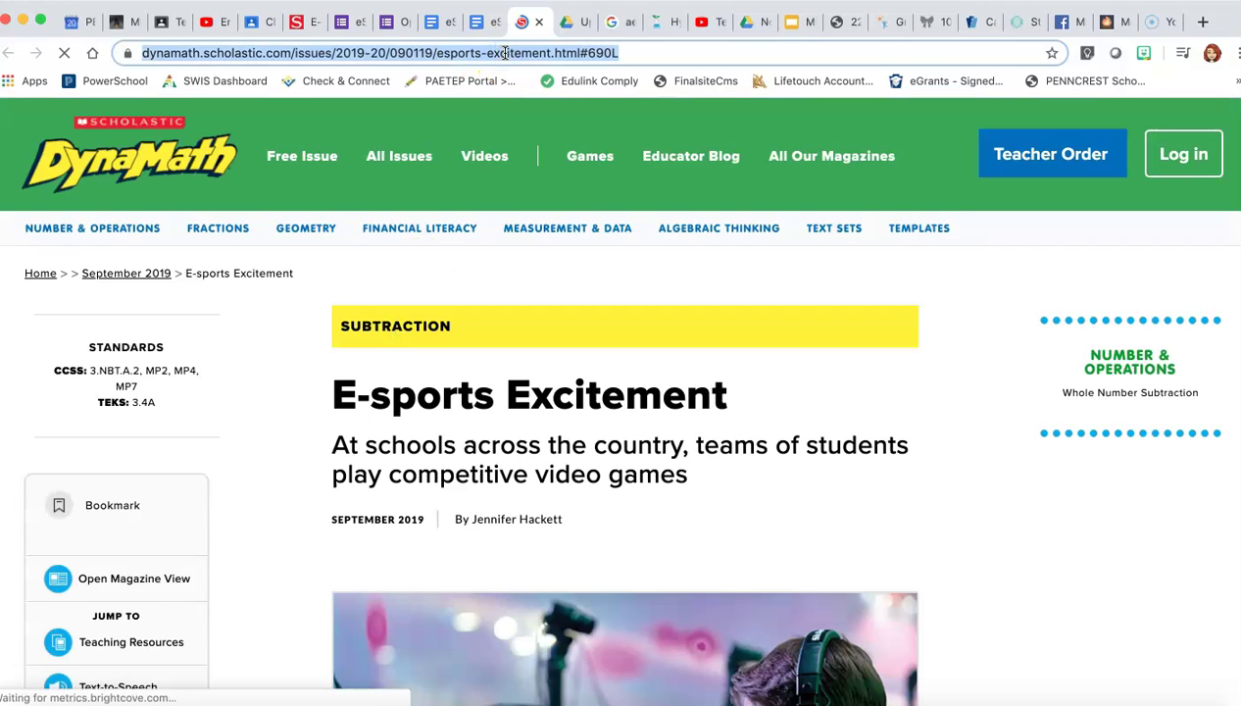
Step: Return to the eSports Research Project document and remove the link from the eSports Excitement heading
click(484, 21)
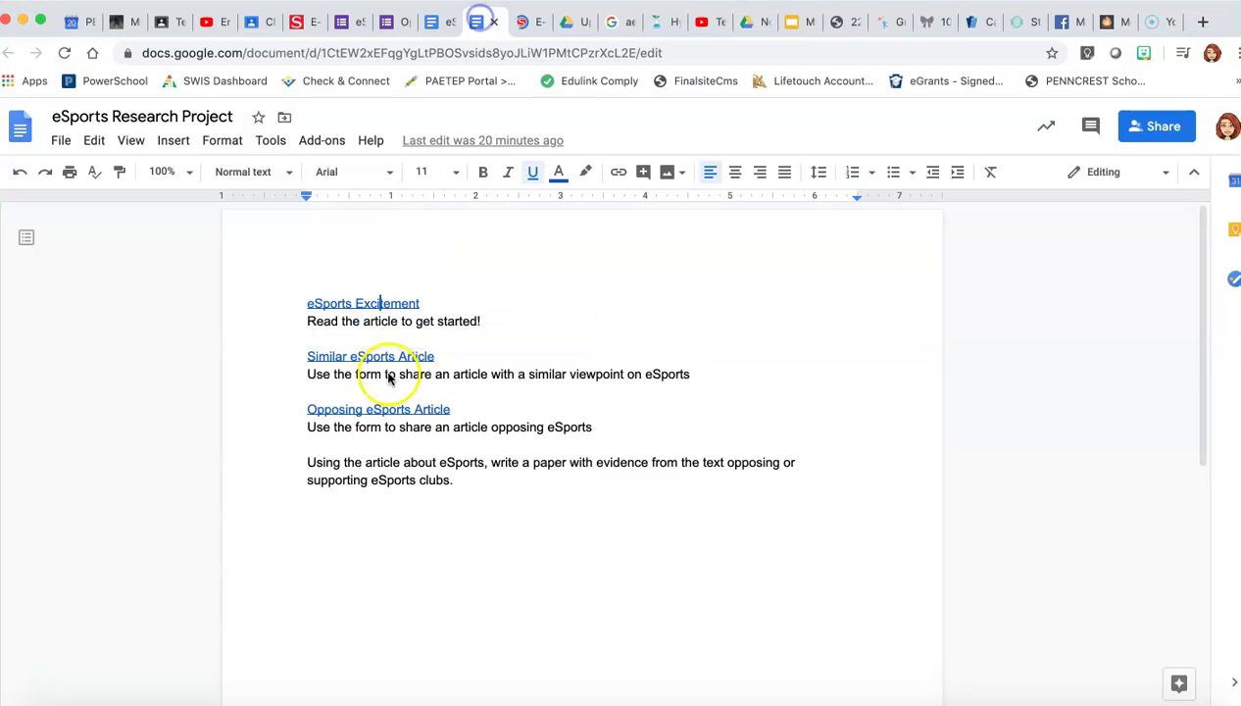
click(412, 302)
click(569, 327)
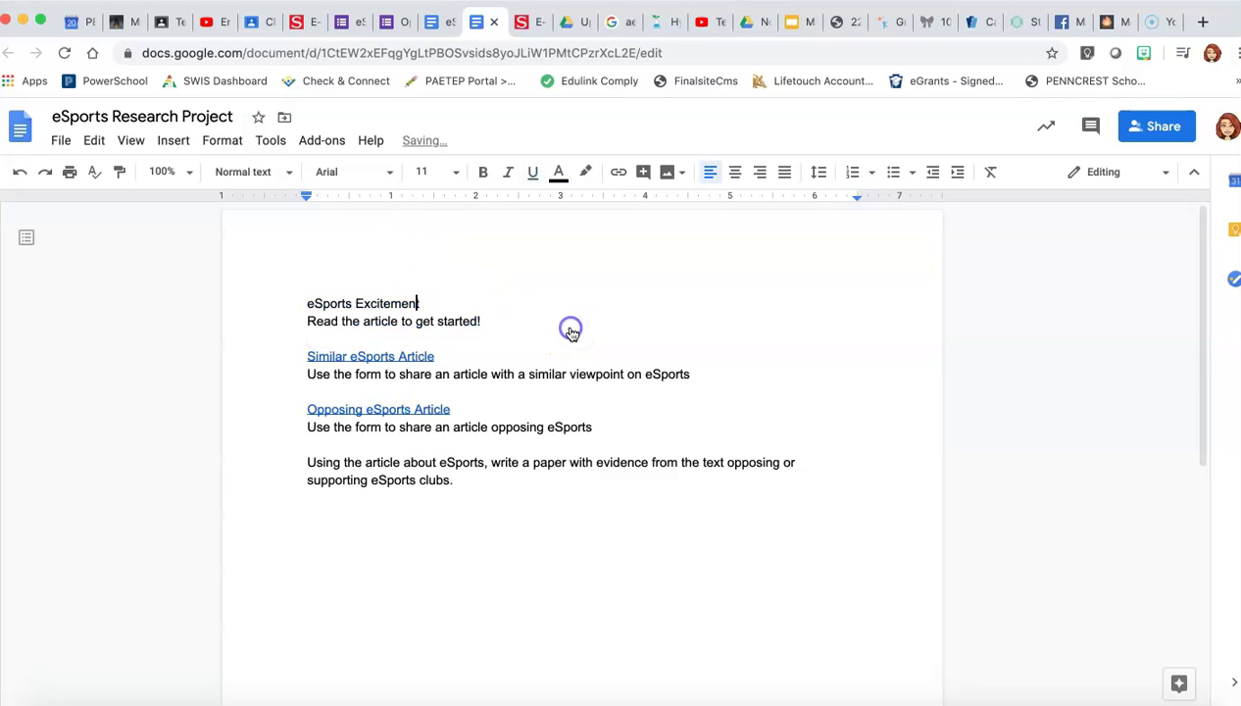
Step: Link the eSports Excitement heading to the copied article address
drag(308, 303, 497, 302)
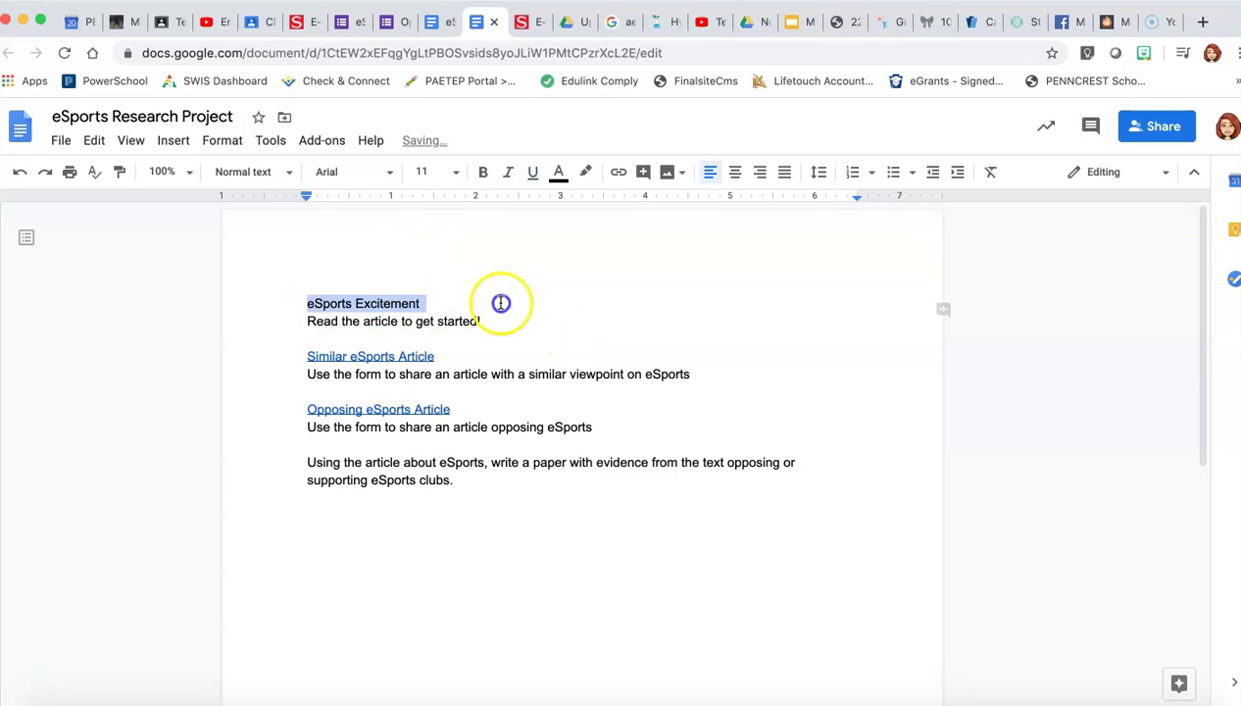
click(170, 142)
click(235, 527)
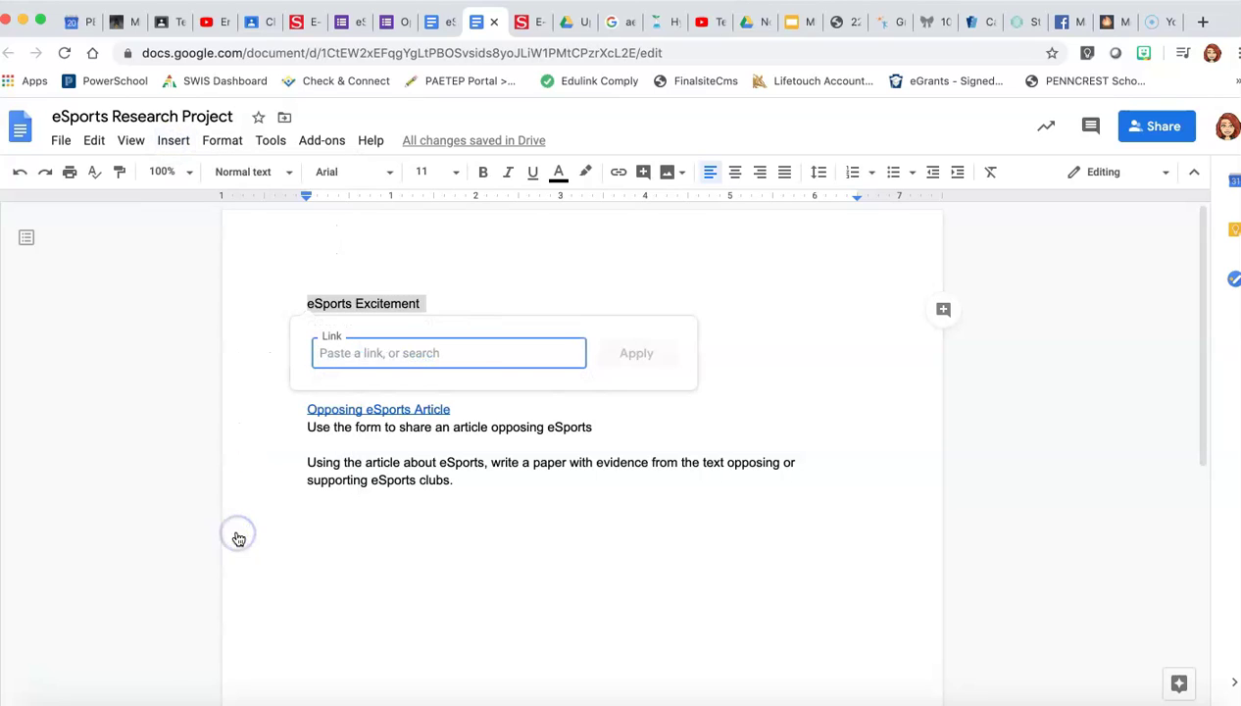
key(super+v)
click(638, 360)
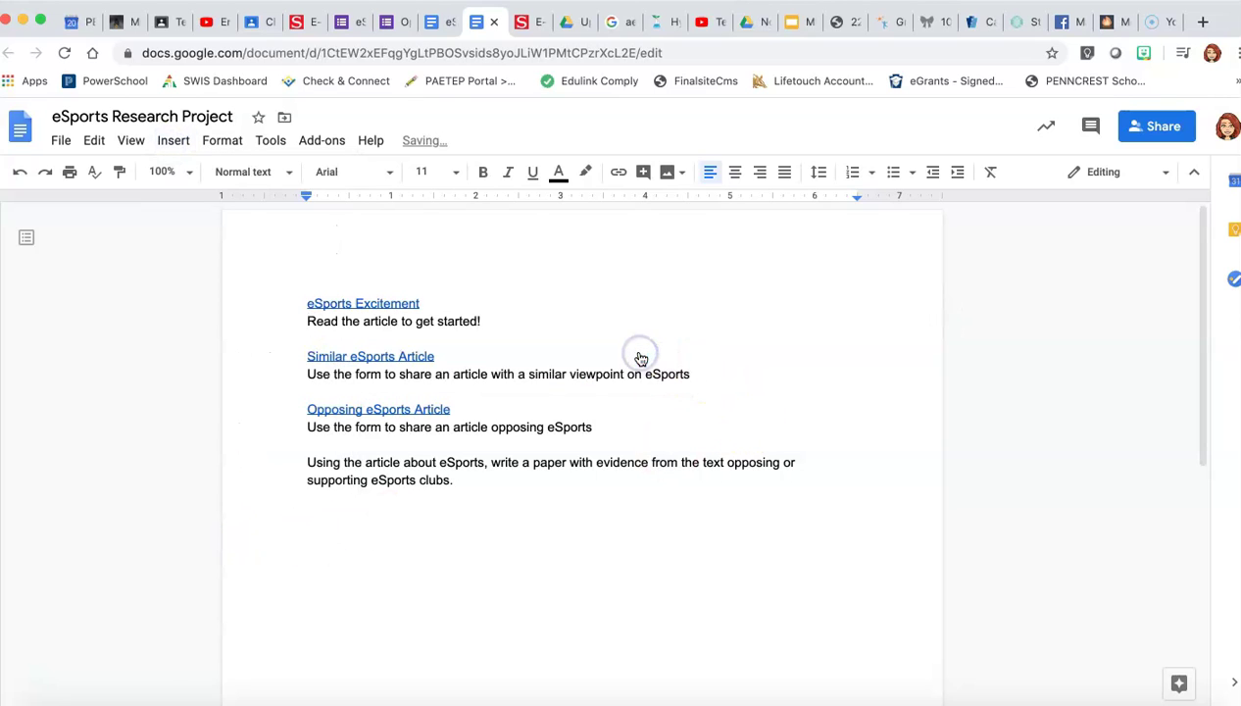
click(603, 363)
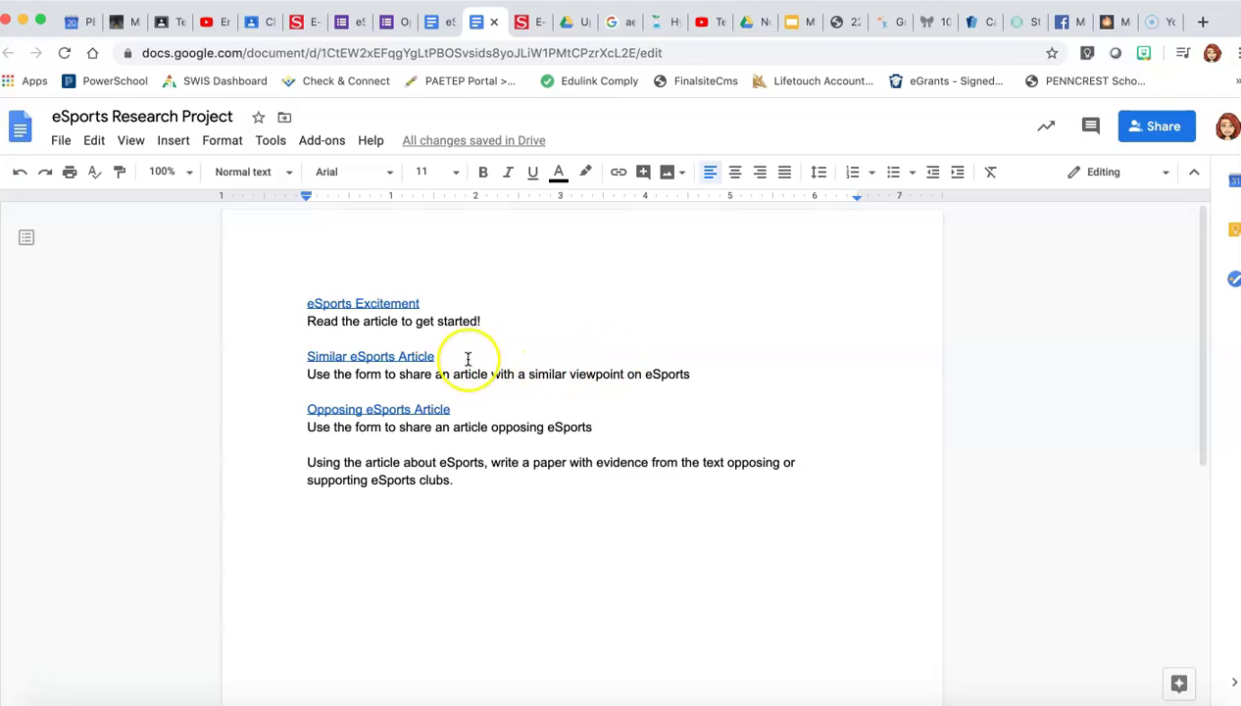
Step: Open the form linked from Similar eSports Article to view it, then return to the eSports Research Project document
click(373, 356)
click(390, 382)
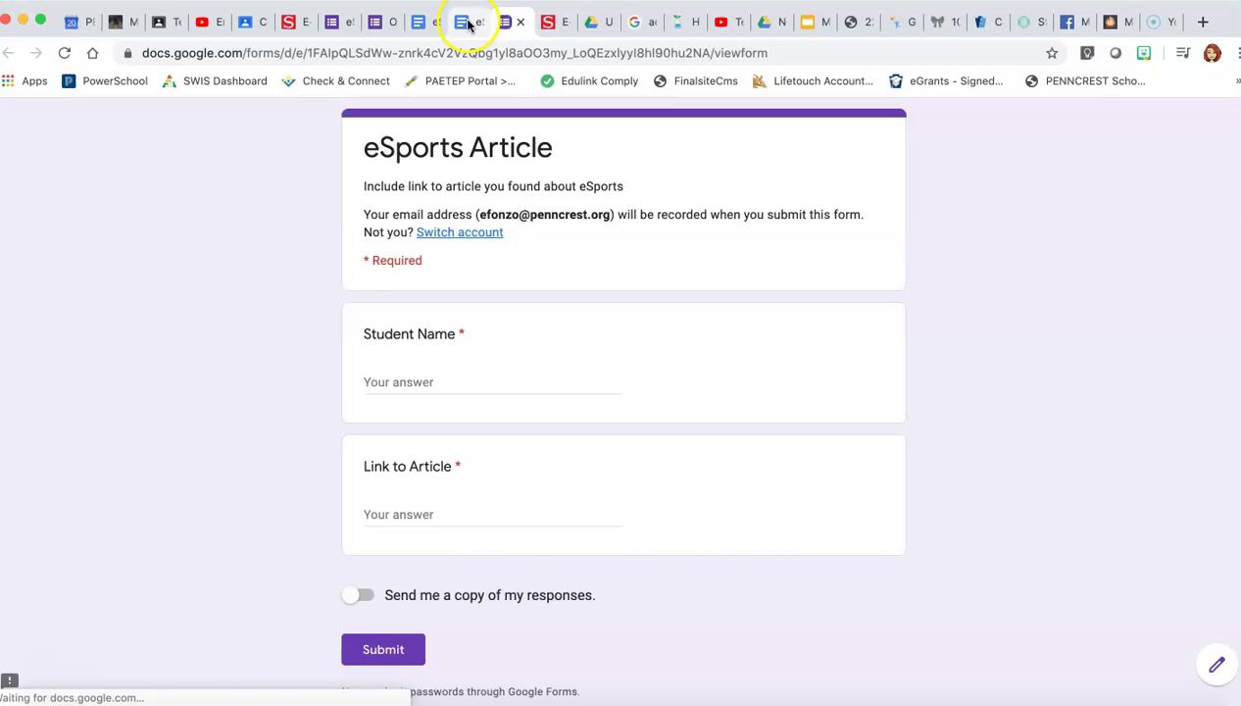
click(468, 22)
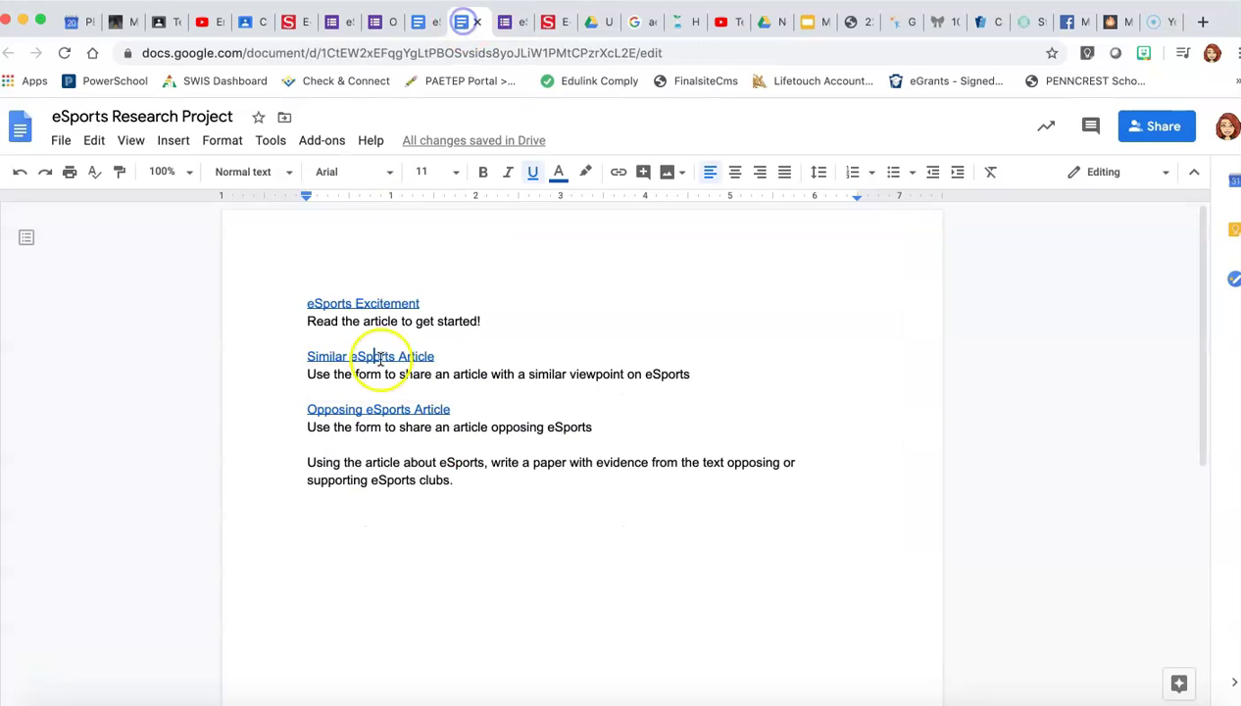
Step: Open the form linked from Opposing eSports Article to view it, then return to the eSports Research Project document
click(382, 410)
click(395, 437)
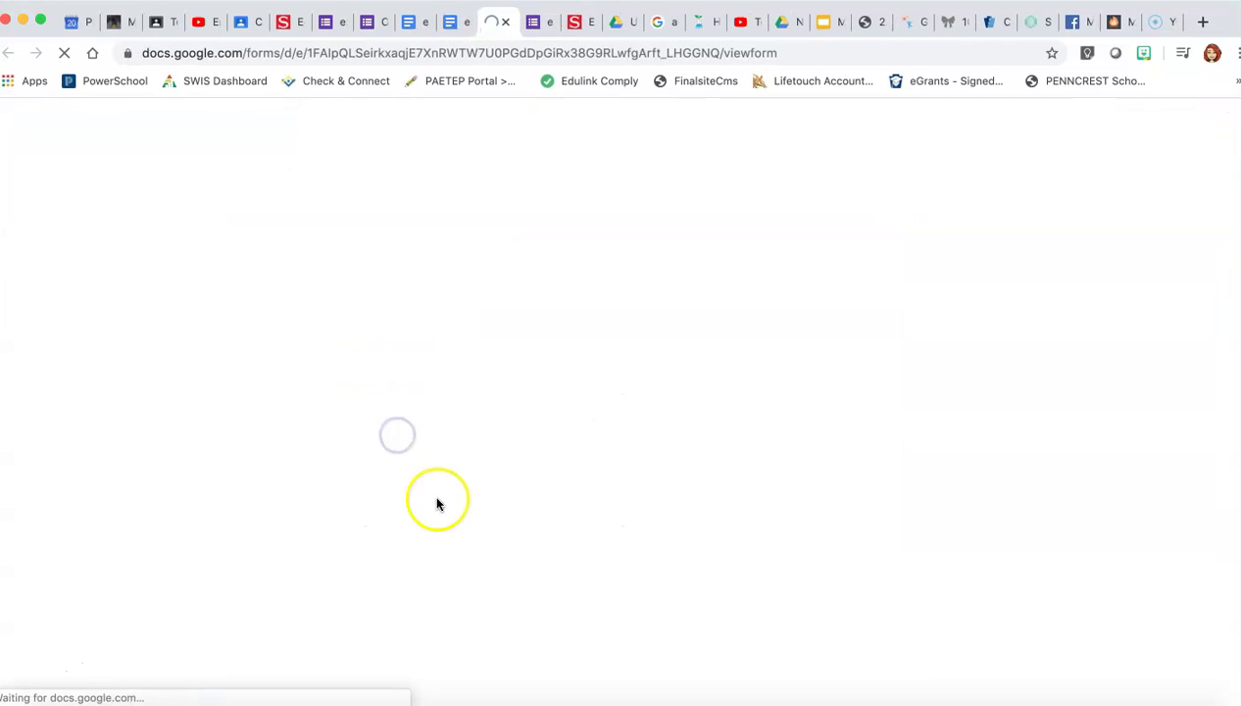
click(455, 21)
Step: Add two line breaks after the final paragraph about writing a paper with evidence from the text
click(475, 480)
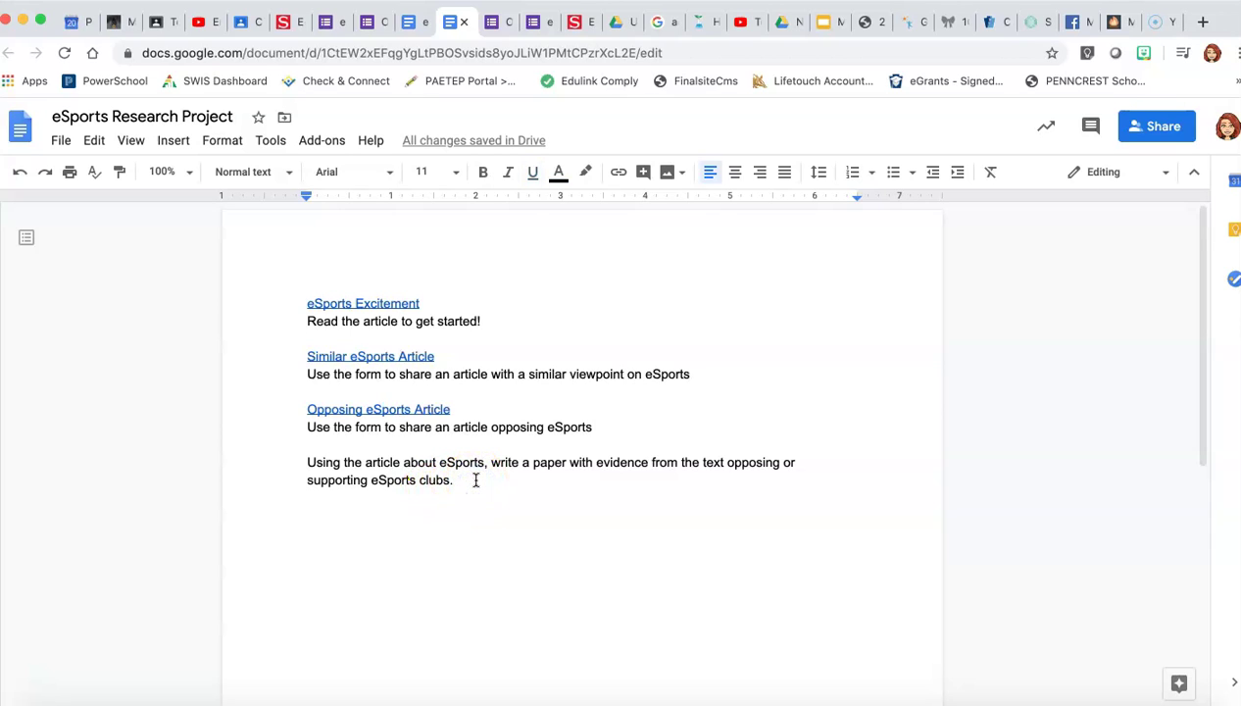
key(Return)
key(Return)
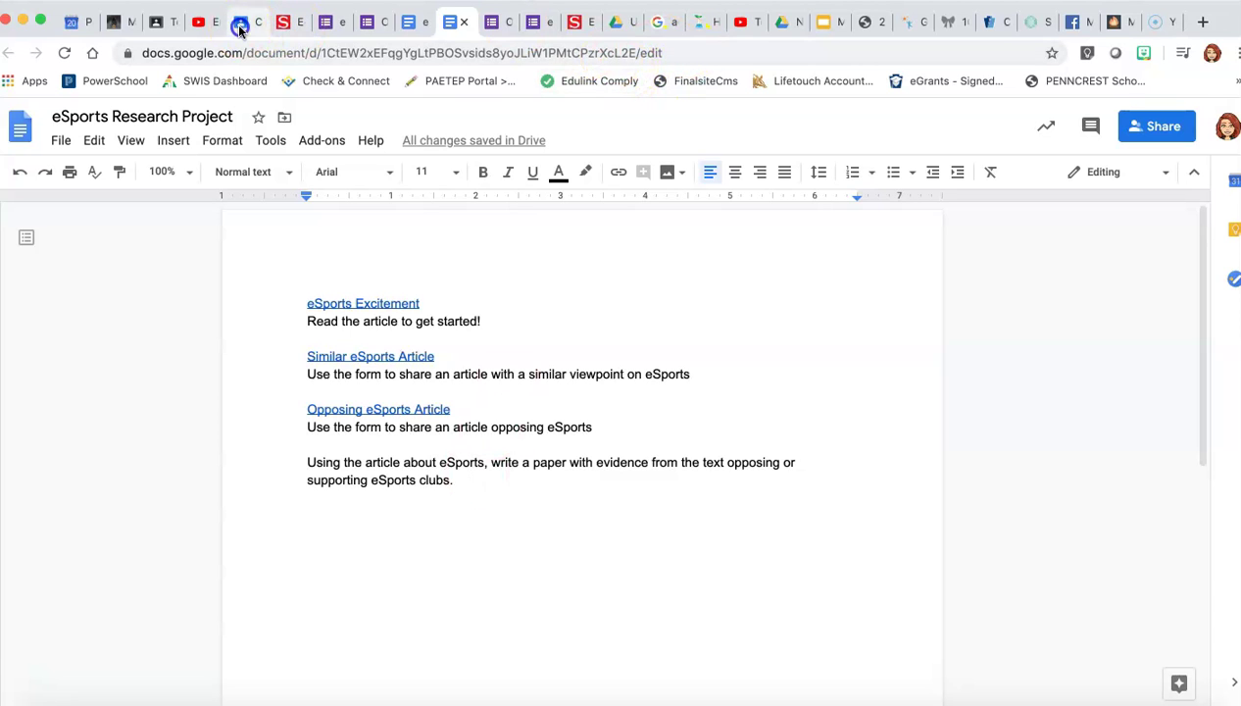
Step: Switch to the SAMPLE class in Google Classroom and create a new assignment with the eSports Research Project document from Google Drive attached
click(242, 21)
click(375, 195)
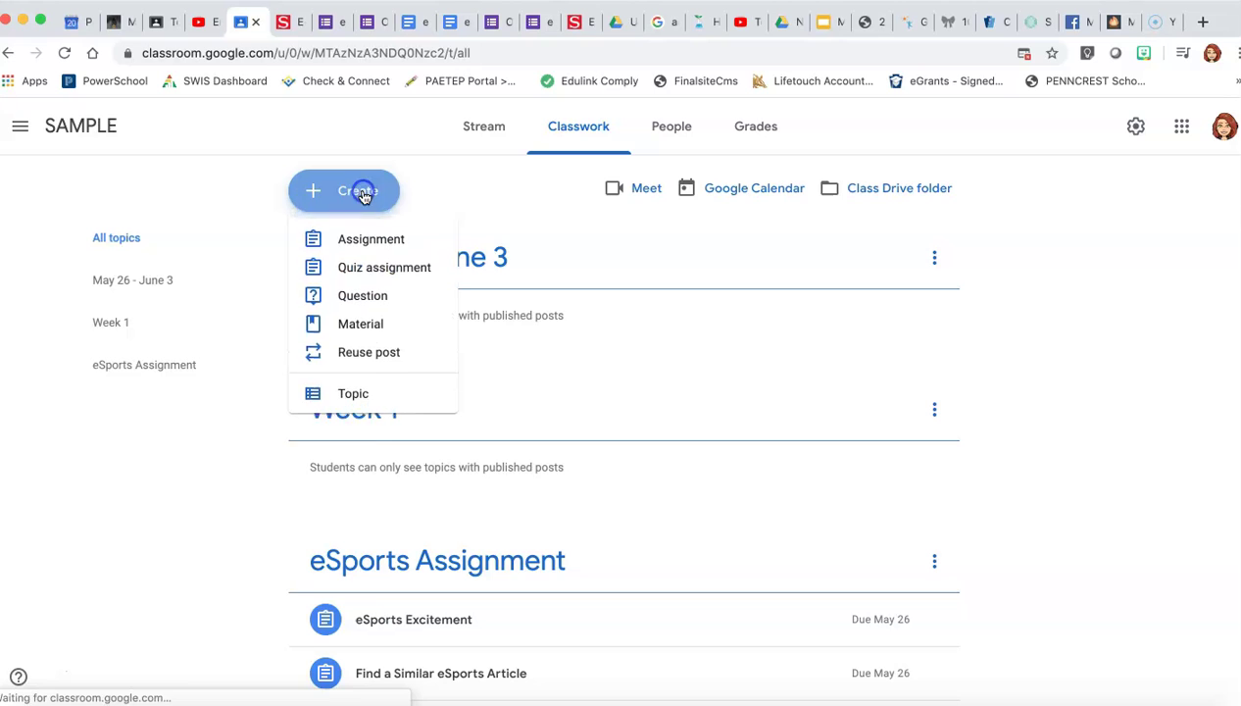
click(369, 241)
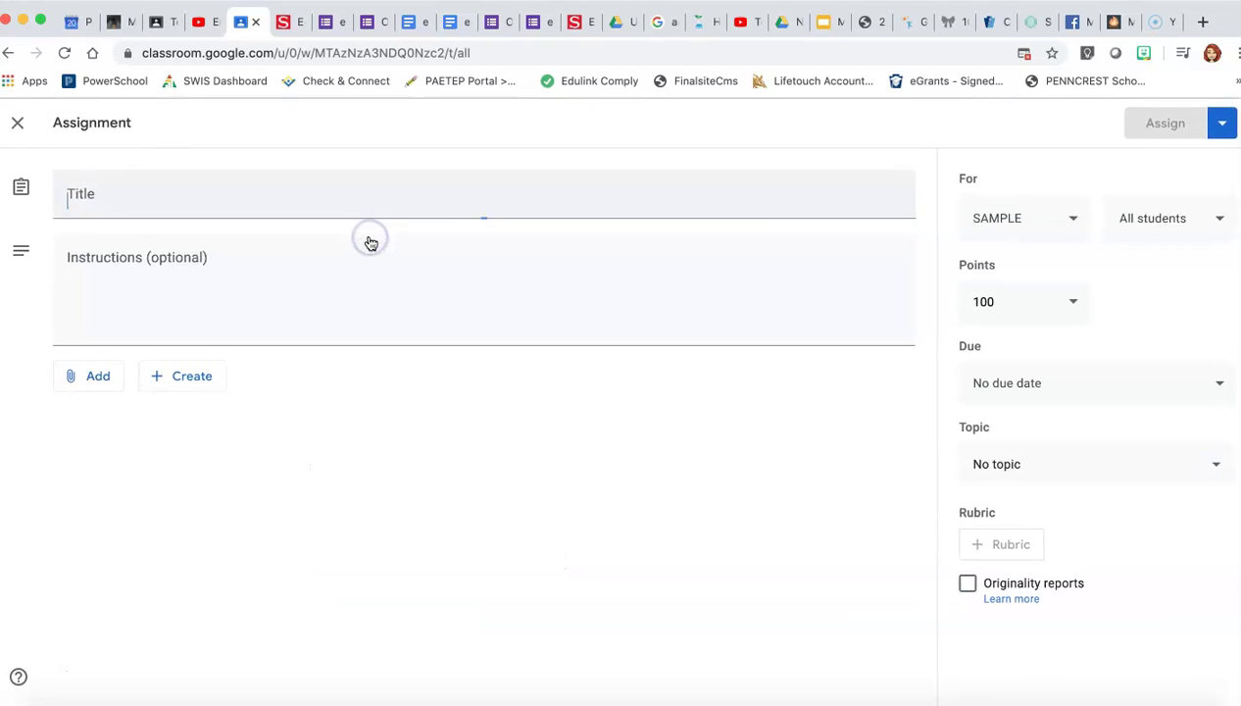
click(105, 384)
click(122, 414)
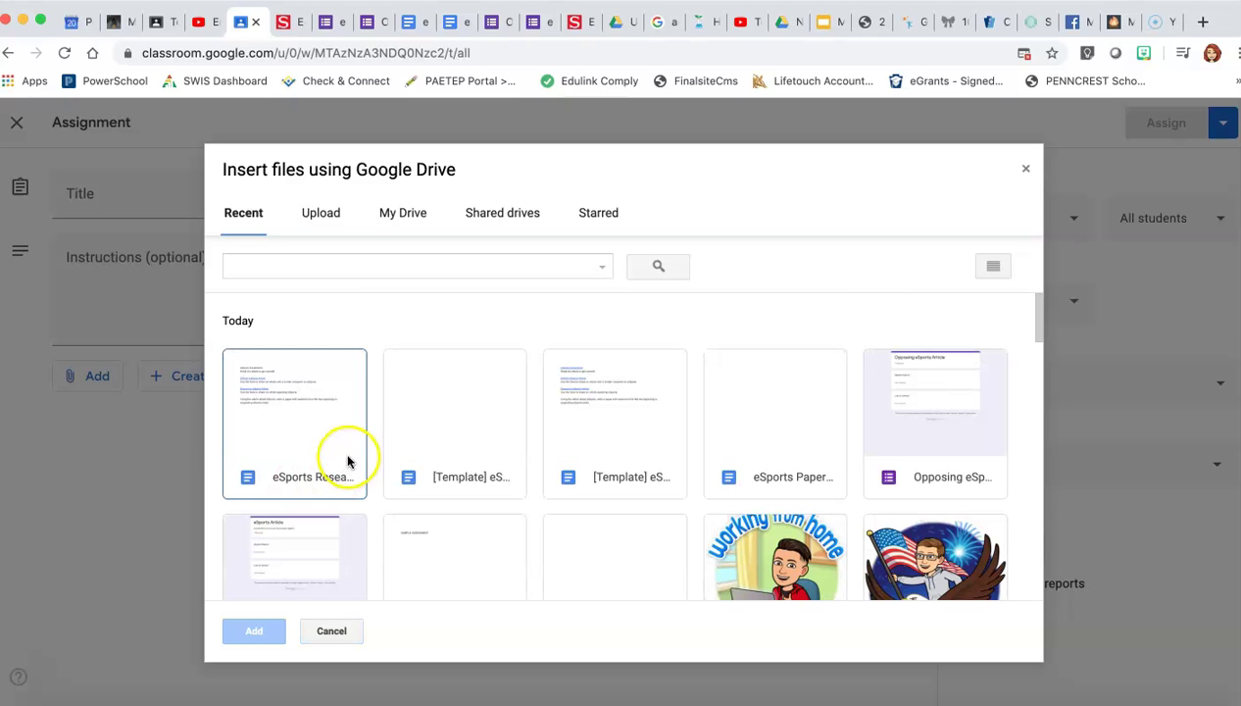
double_click(305, 461)
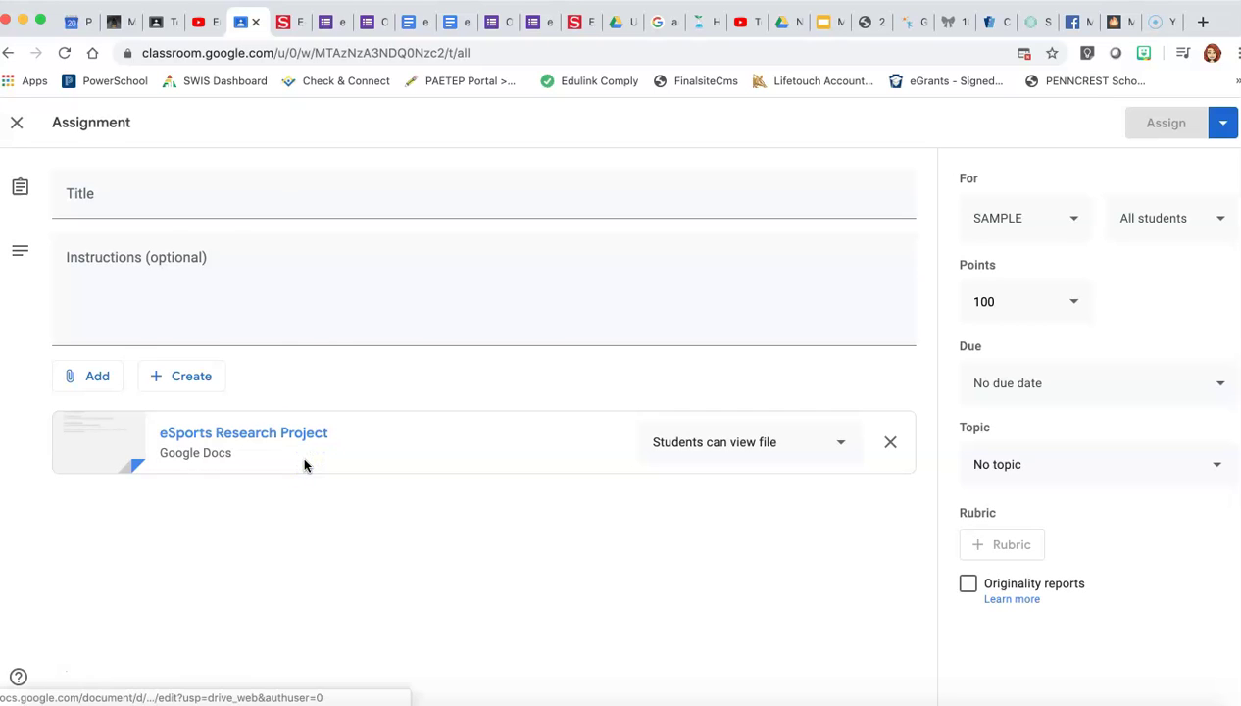
Step: Title the new assignment "eSports Assignment"
click(188, 197)
text(eS)
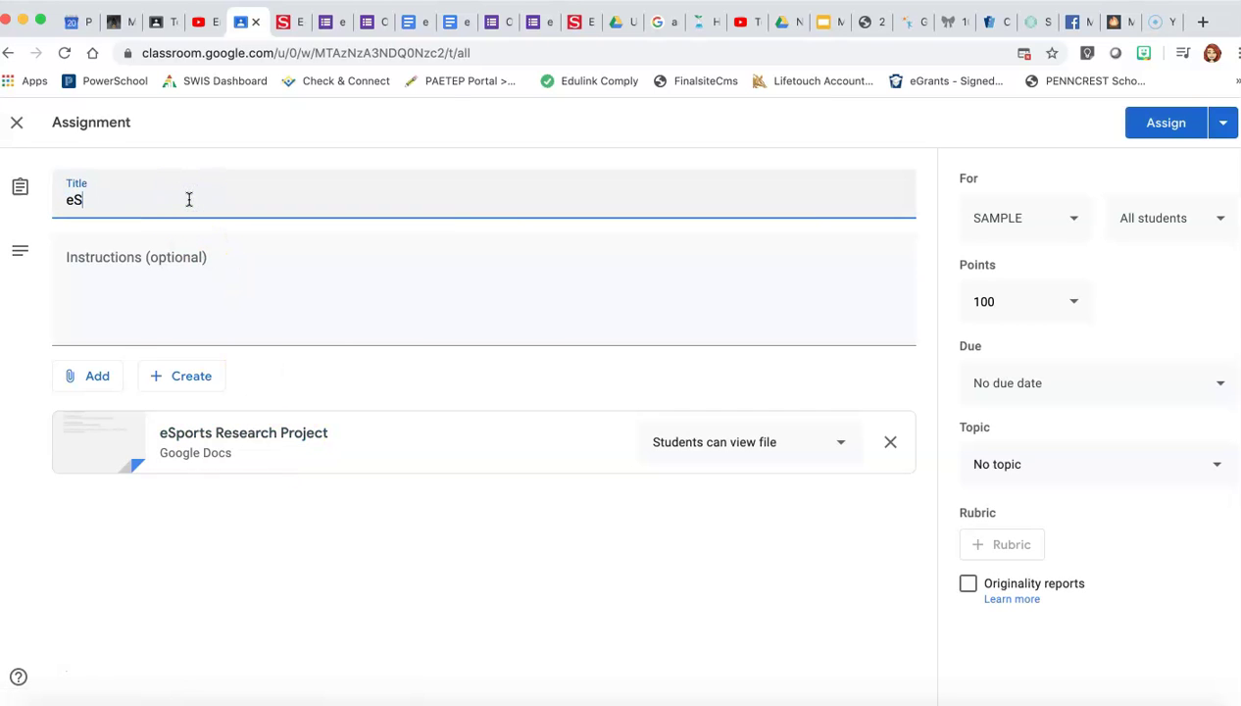
text(ports Assignment)
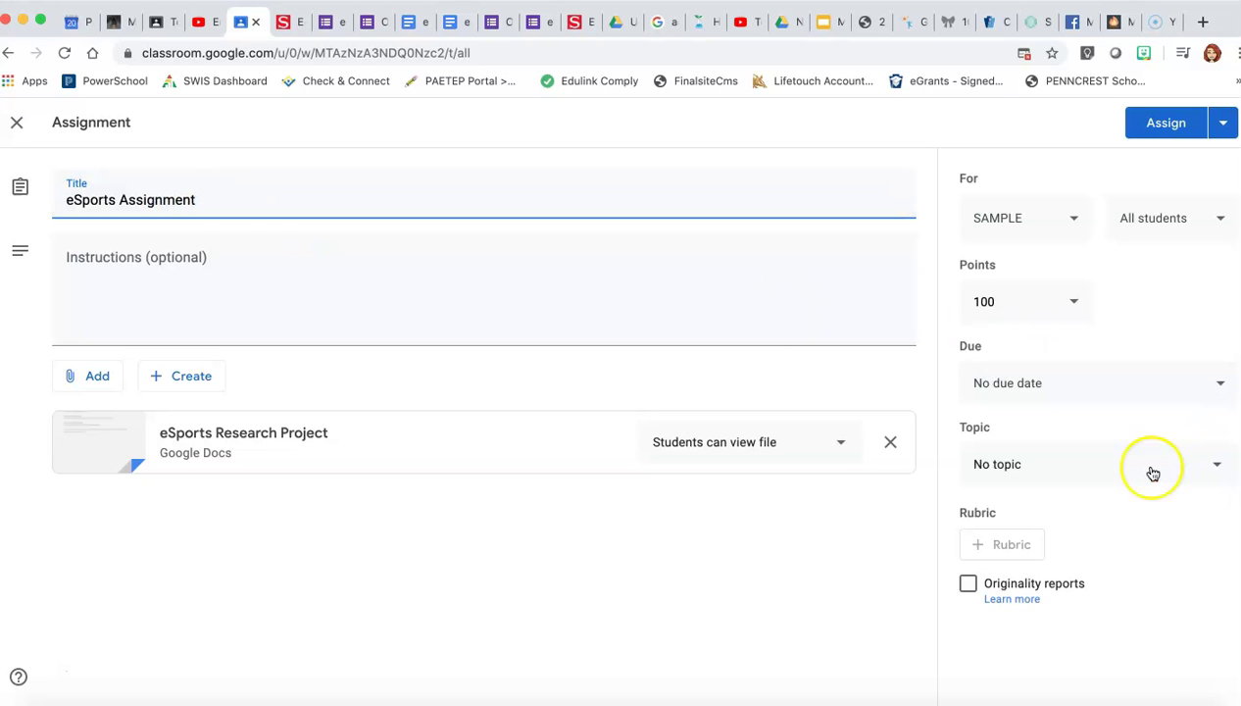
Step: Set the assignment's due date to May 27, 2020 and assign it to all students in the SAMPLE class without a topic
click(1152, 473)
click(1156, 480)
click(1187, 397)
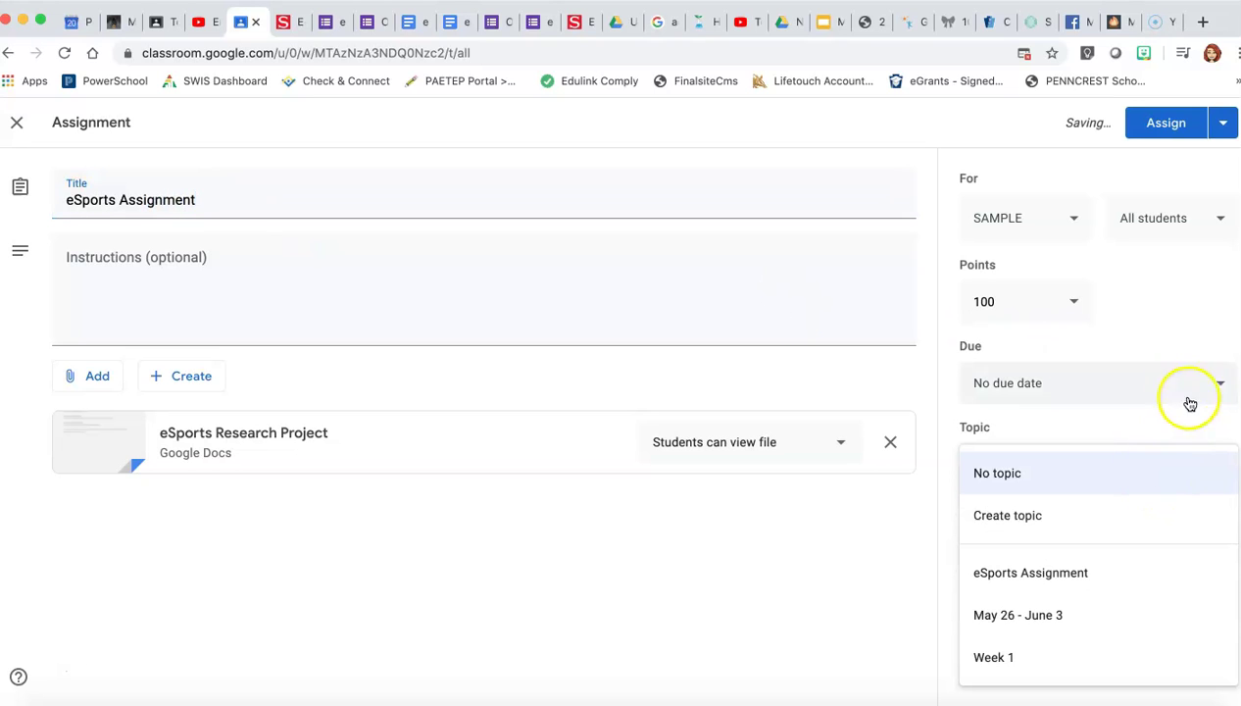
click(1122, 455)
click(1066, 642)
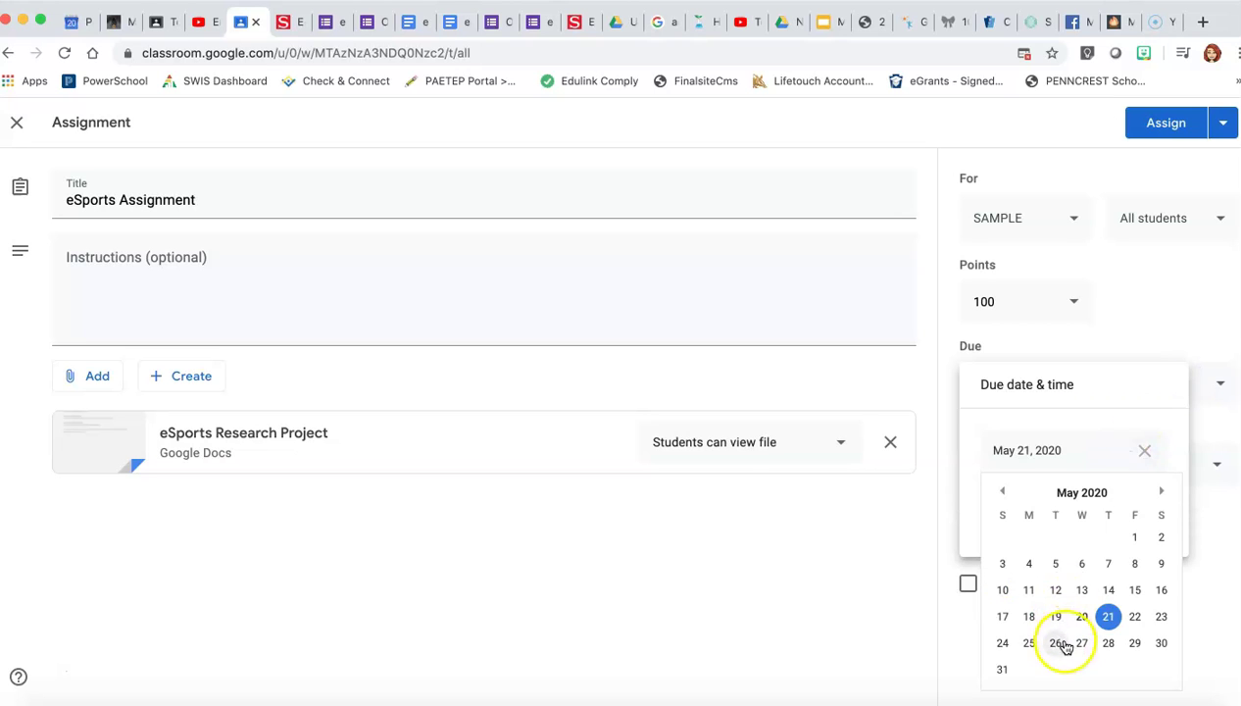
click(1175, 125)
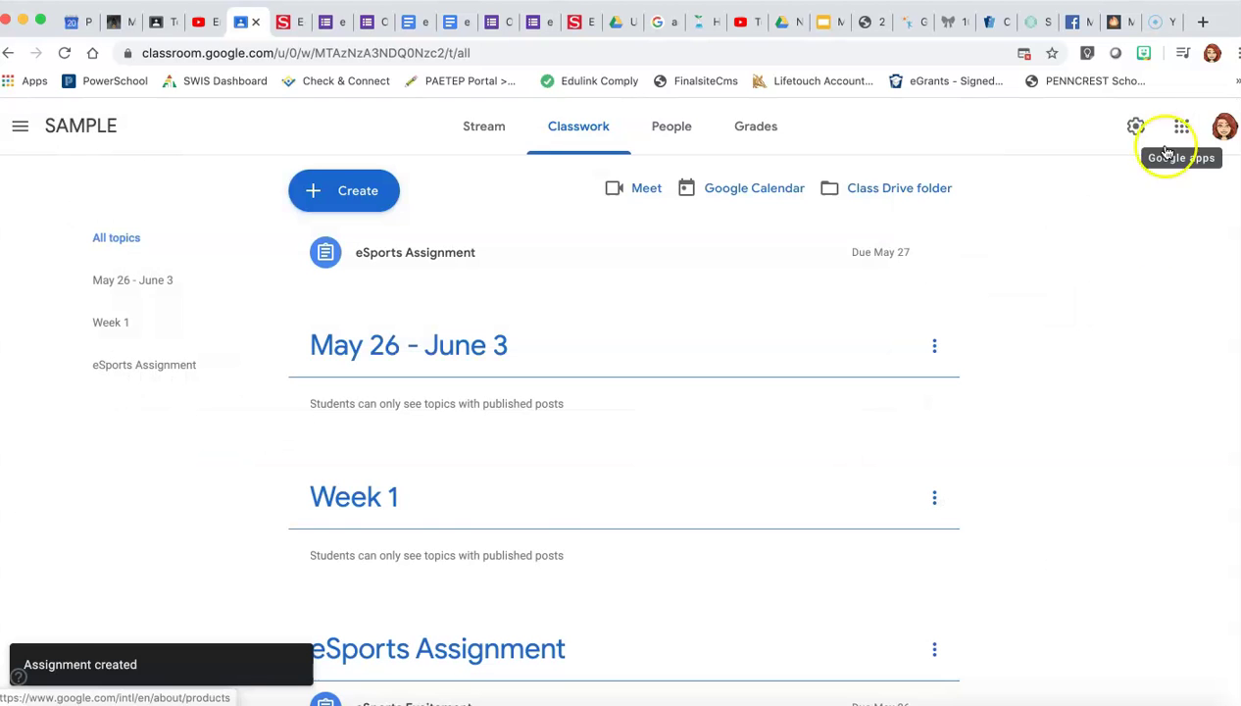
scroll(1150, 311, down, 3)
scroll(1150, 311, down, 2)
scroll(1151, 311, up, 5)
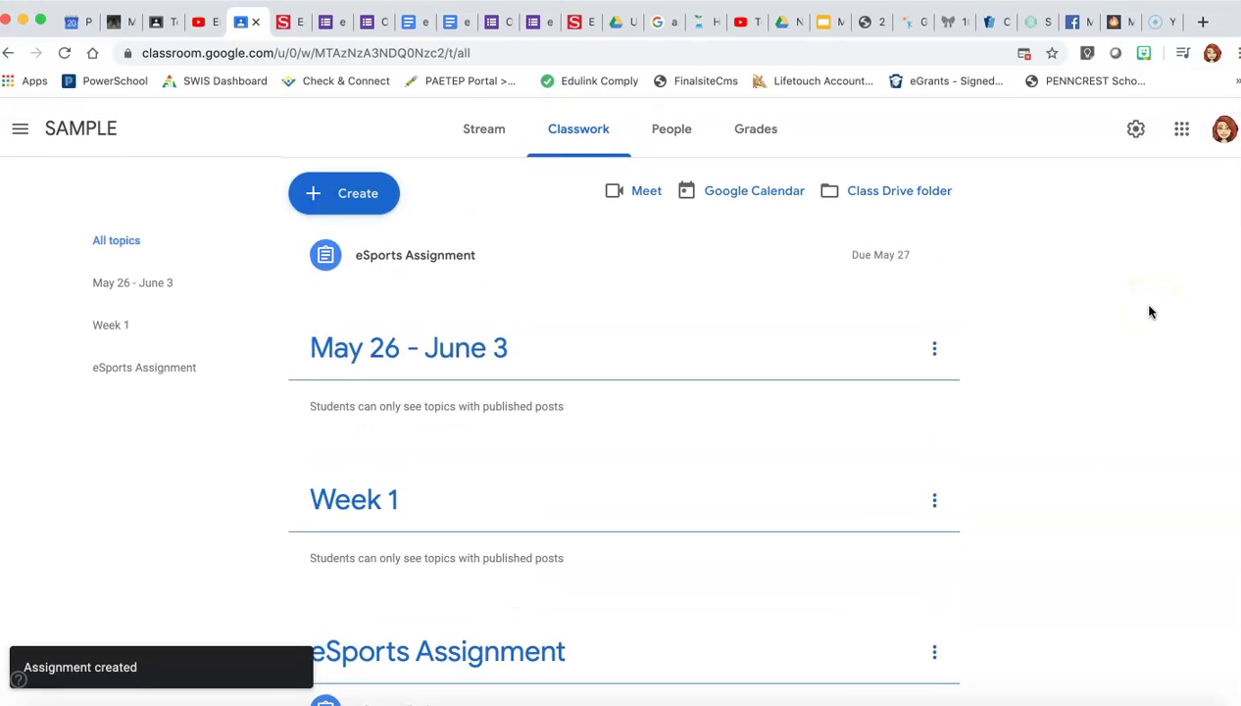